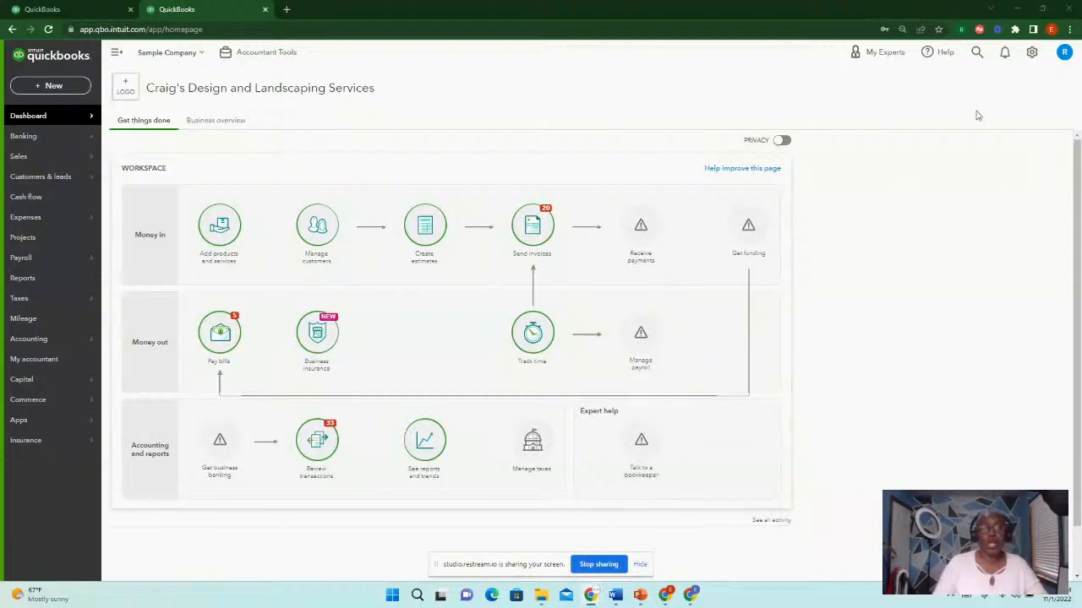
{"action": "left_click", "coordinate": [1031, 54]}
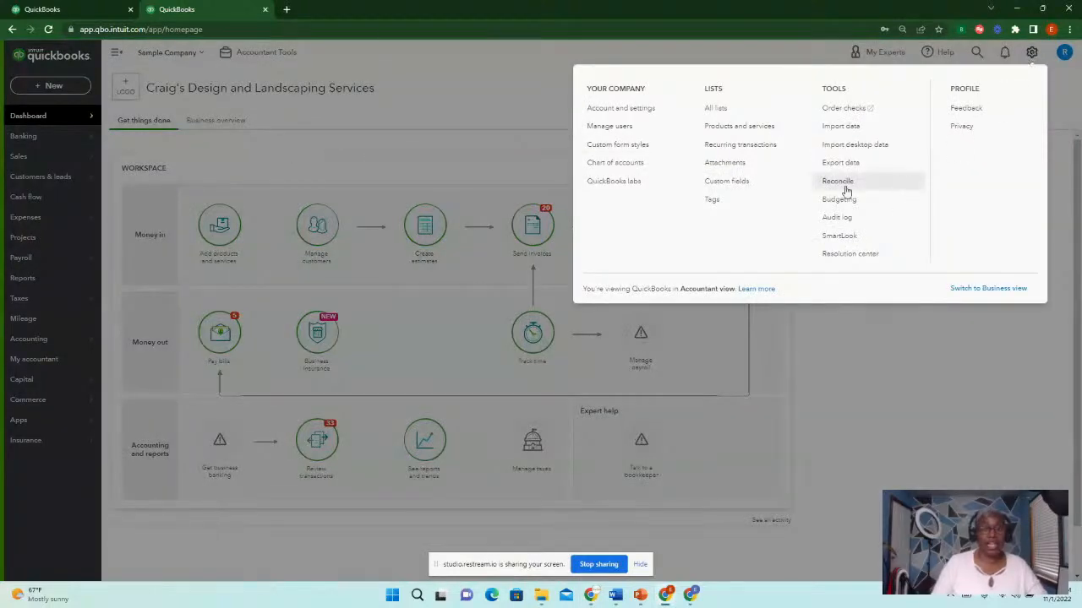
{"action": "left_click", "coordinate": [621, 111]}
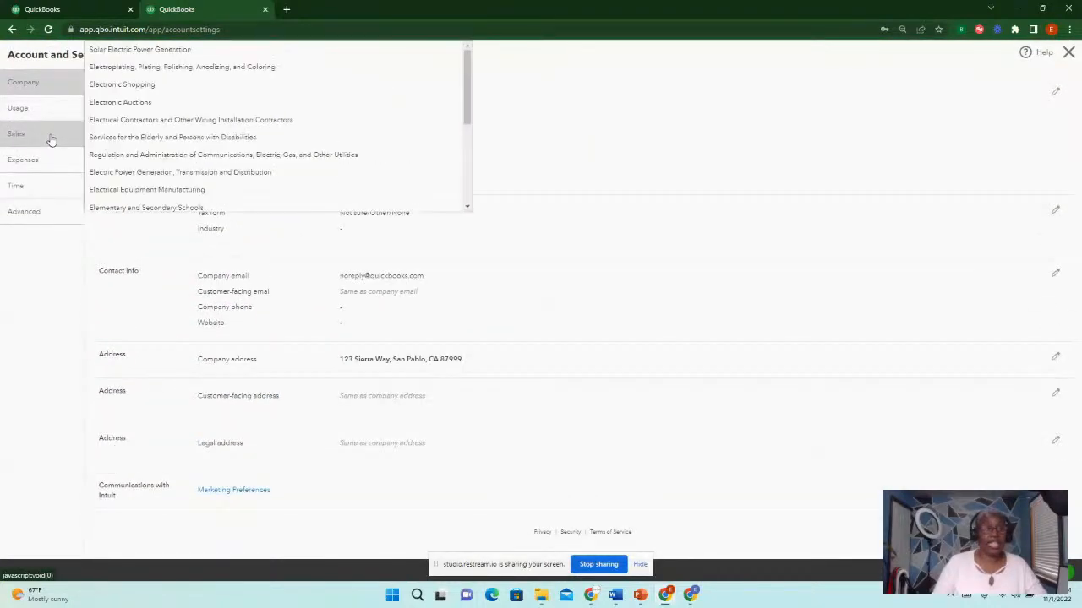
{"action": "left_click", "coordinate": [51, 137]}
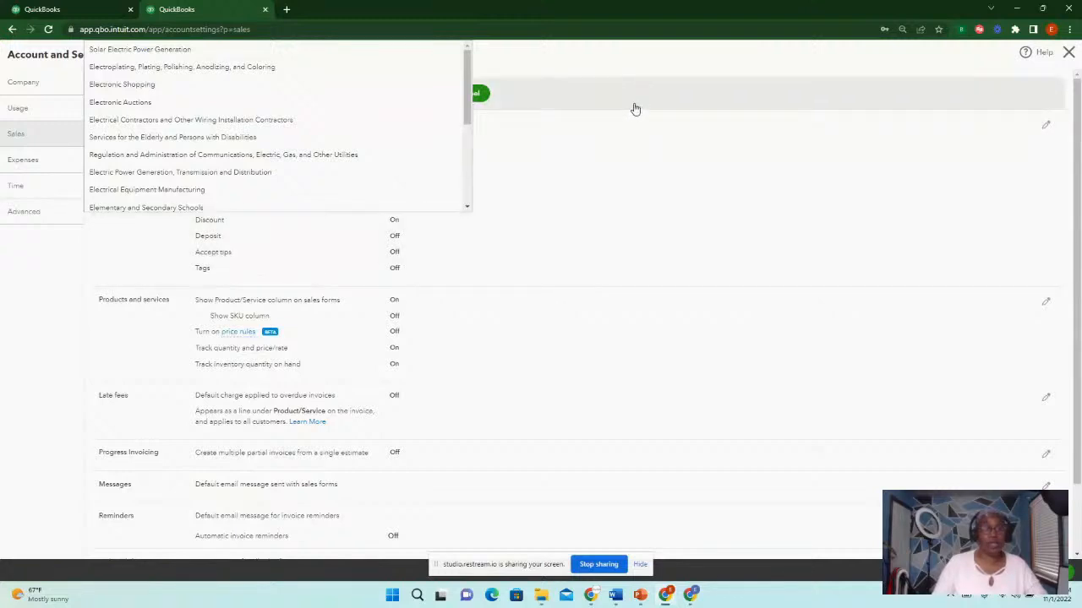
{"action": "left_click", "coordinate": [626, 150]}
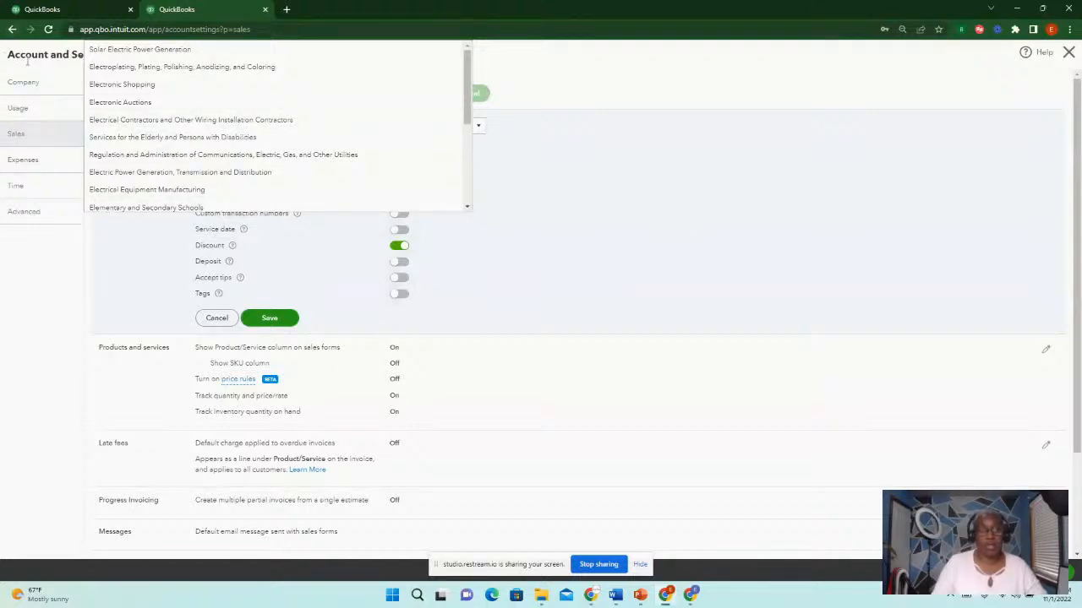
{"action": "left_click", "coordinate": [1068, 51]}
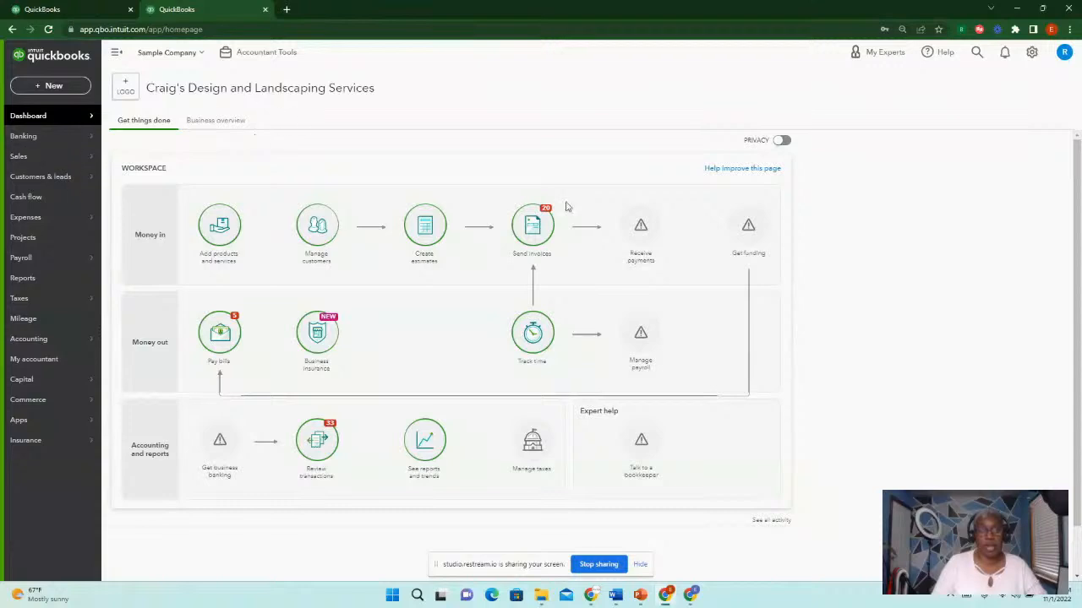
Open the company settings in Account and Settings and choose Electric Power Generation, Transmission and Distribution as the industry.
{"action": "left_click", "coordinate": [1032, 52]}
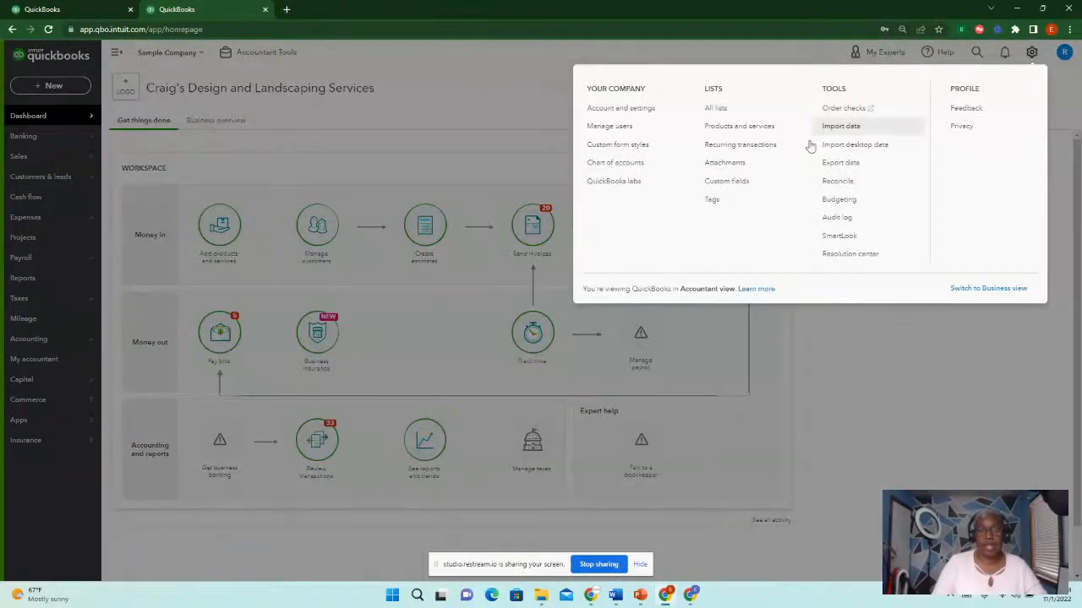
{"action": "left_click", "coordinate": [630, 114]}
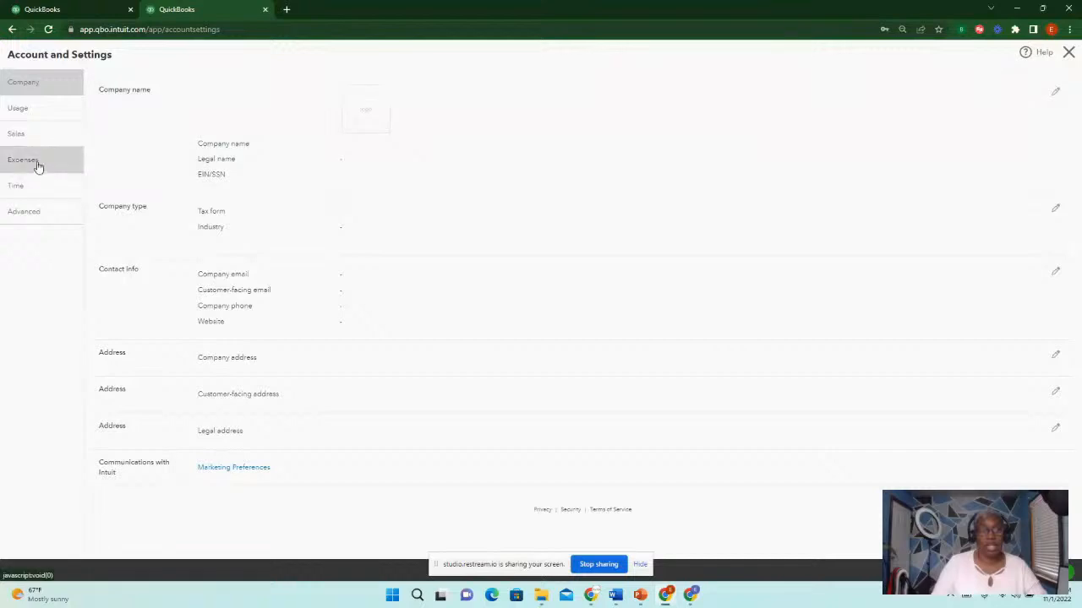
{"action": "left_click", "coordinate": [38, 139]}
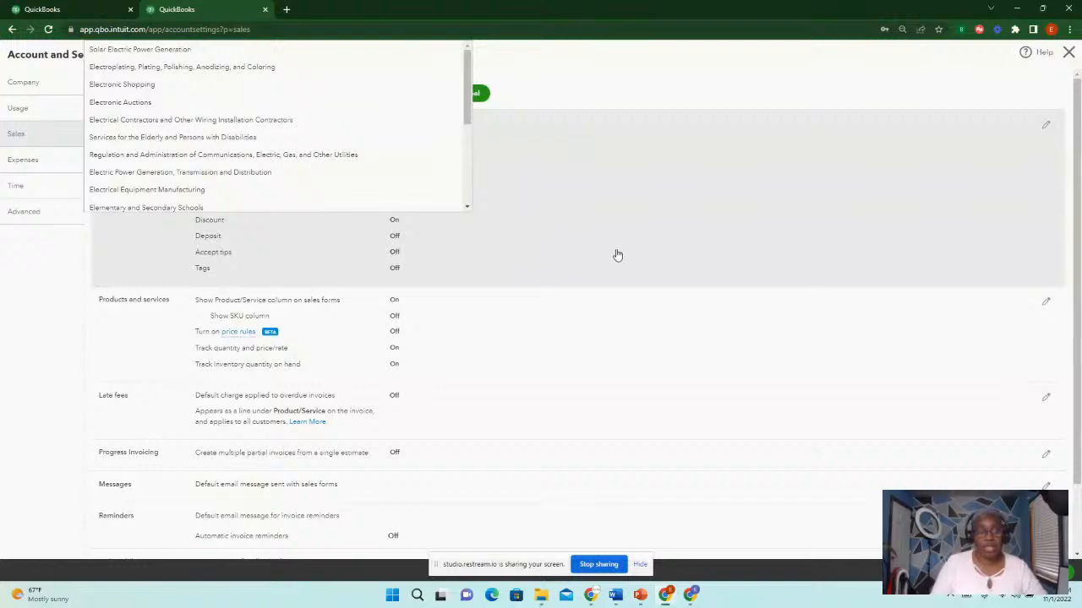
{"action": "scroll", "coordinate": [610, 251], "scroll_direction": "down", "scroll_amount": 1}
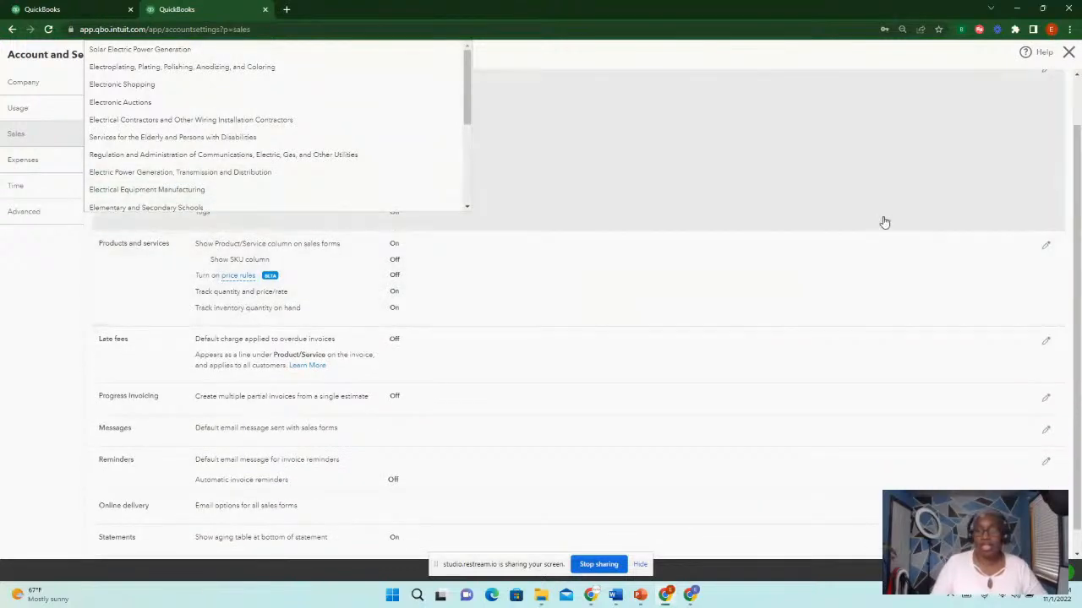
{"action": "scroll", "coordinate": [1075, 200], "scroll_direction": "up", "scroll_amount": 1}
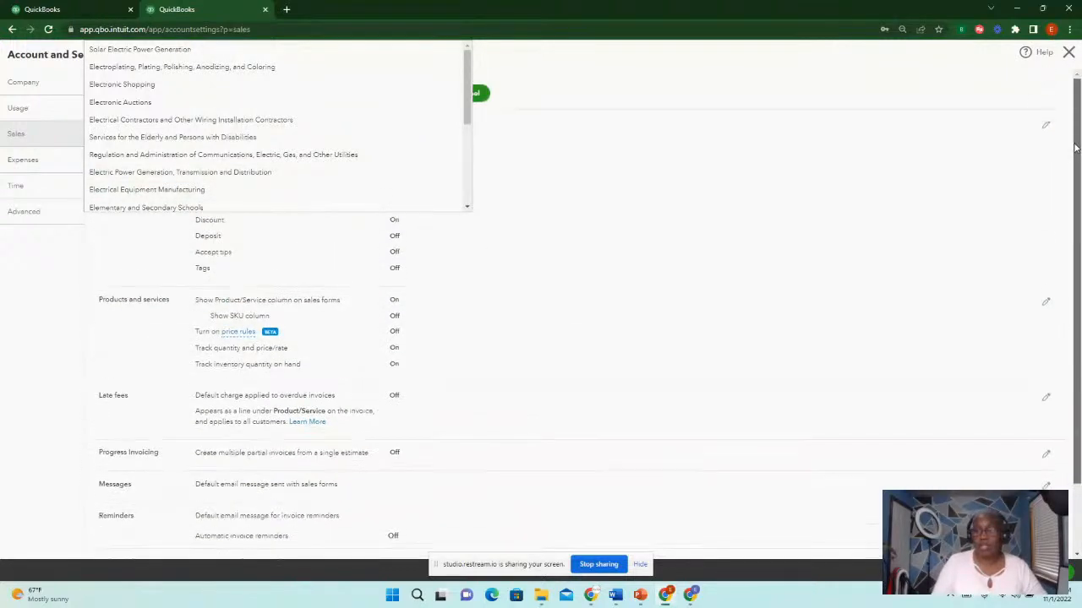
{"action": "left_click", "coordinate": [38, 90]}
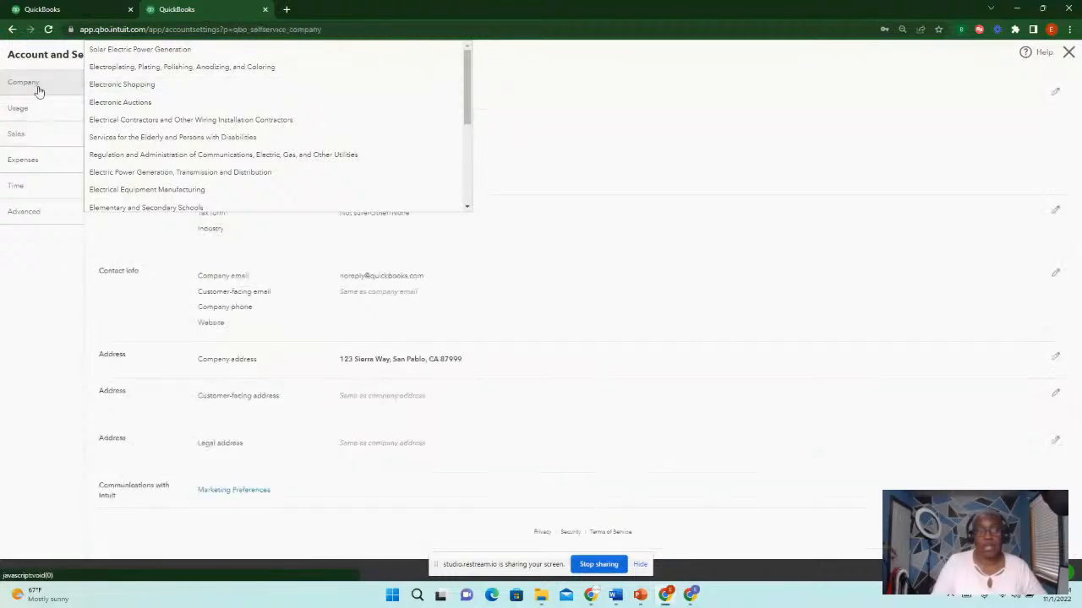
{"action": "left_click", "coordinate": [654, 183]}
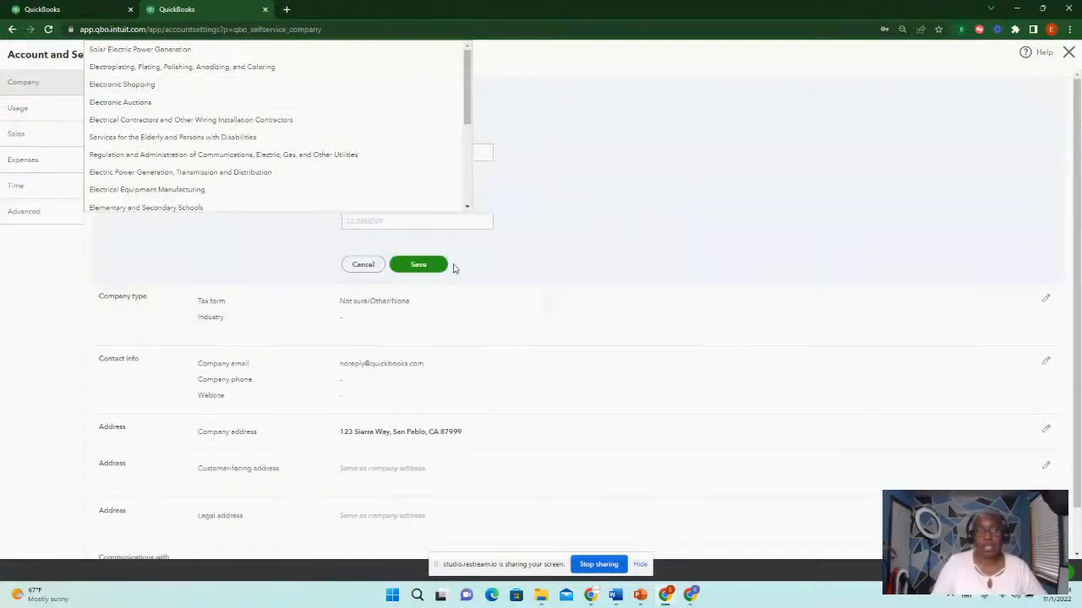
{"action": "left_click", "coordinate": [203, 173]}
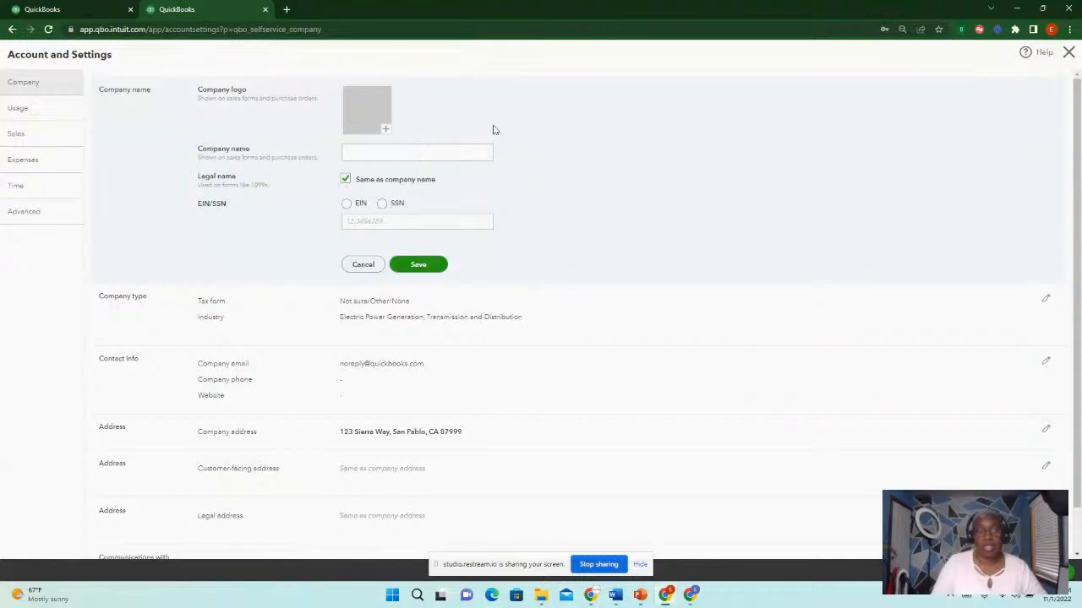
Switch to the Sales settings without saving the company section, turn on Tags in the sales form content, and save.
{"action": "left_click", "coordinate": [31, 133]}
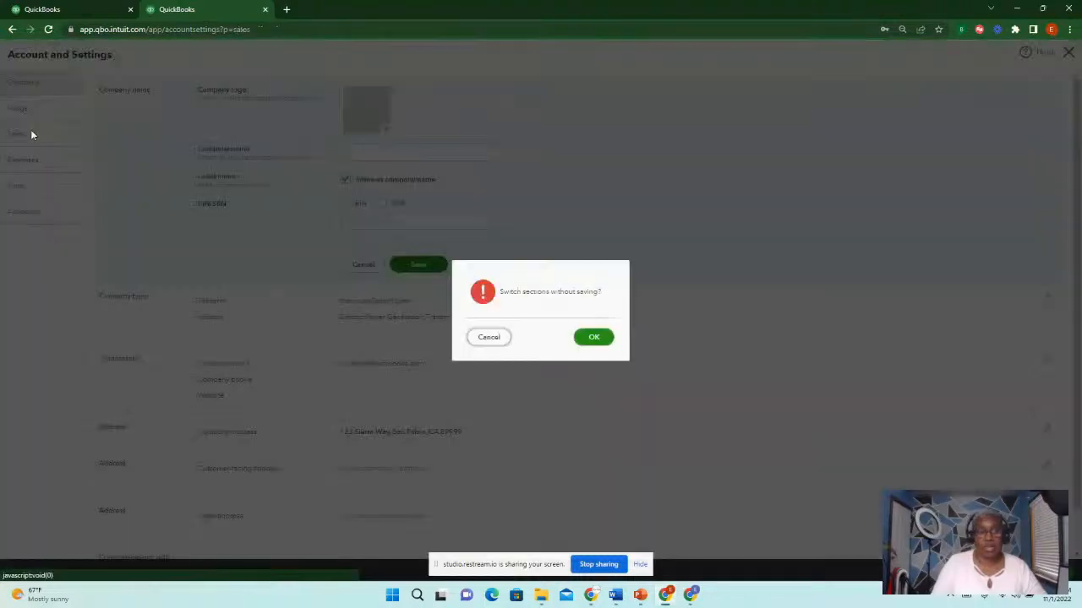
{"action": "left_click", "coordinate": [497, 337]}
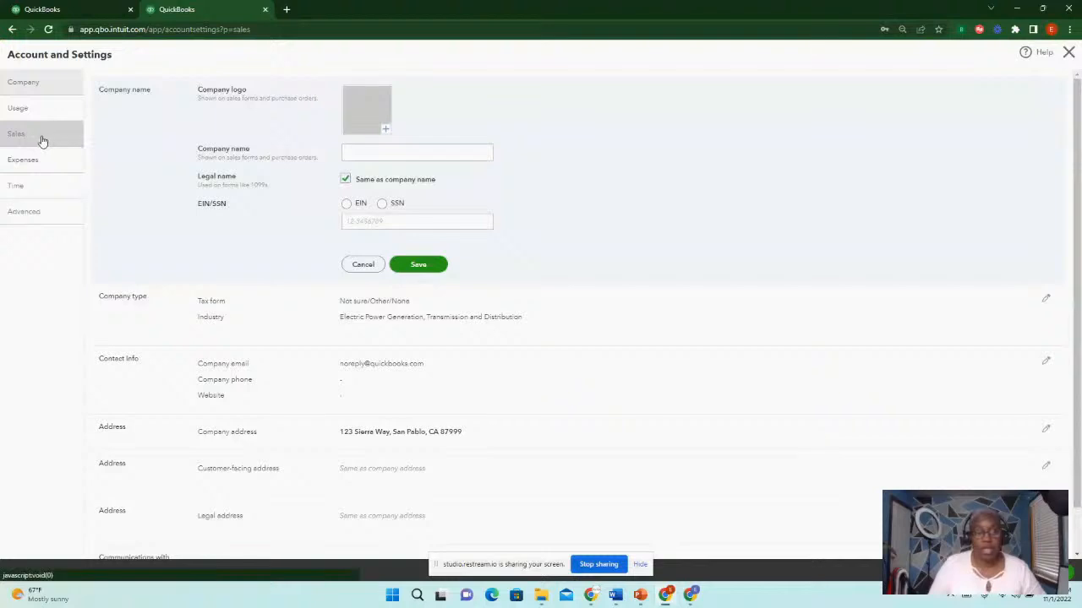
{"action": "left_click", "coordinate": [42, 138]}
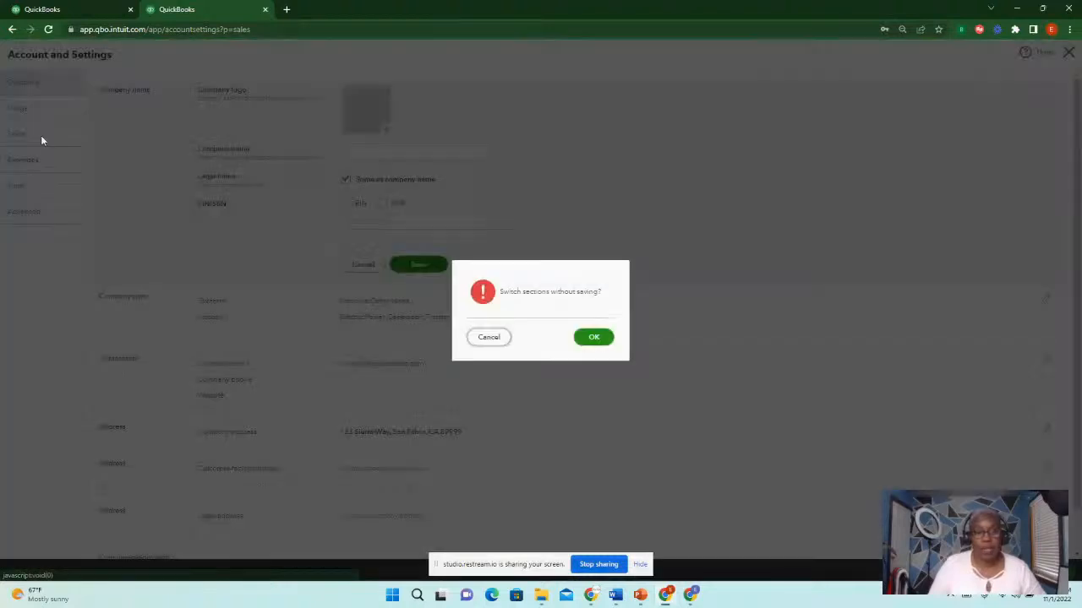
{"action": "left_click", "coordinate": [599, 339]}
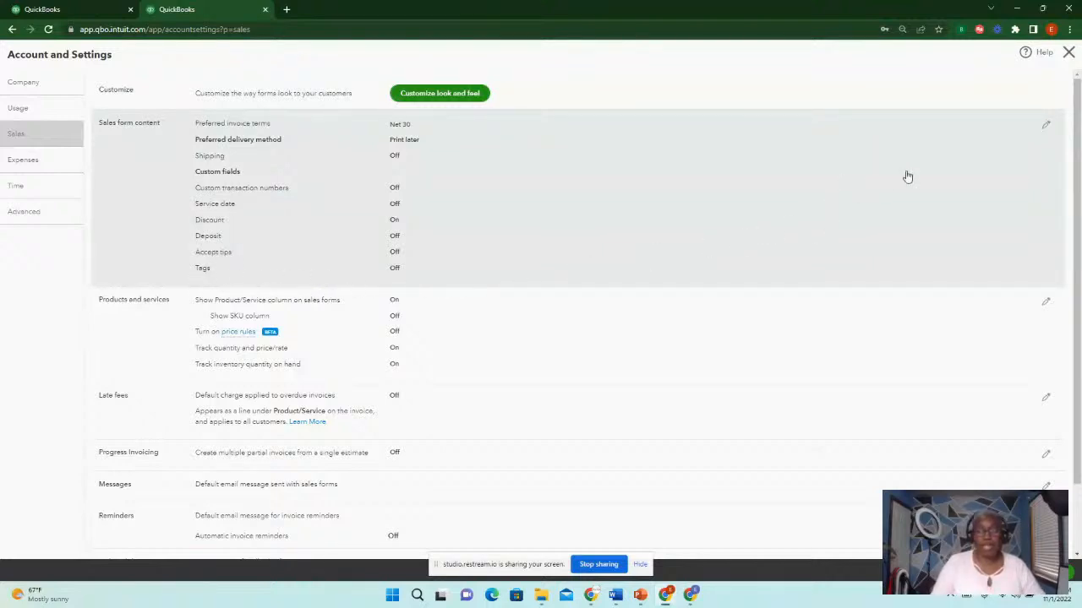
{"action": "left_click", "coordinate": [1045, 130]}
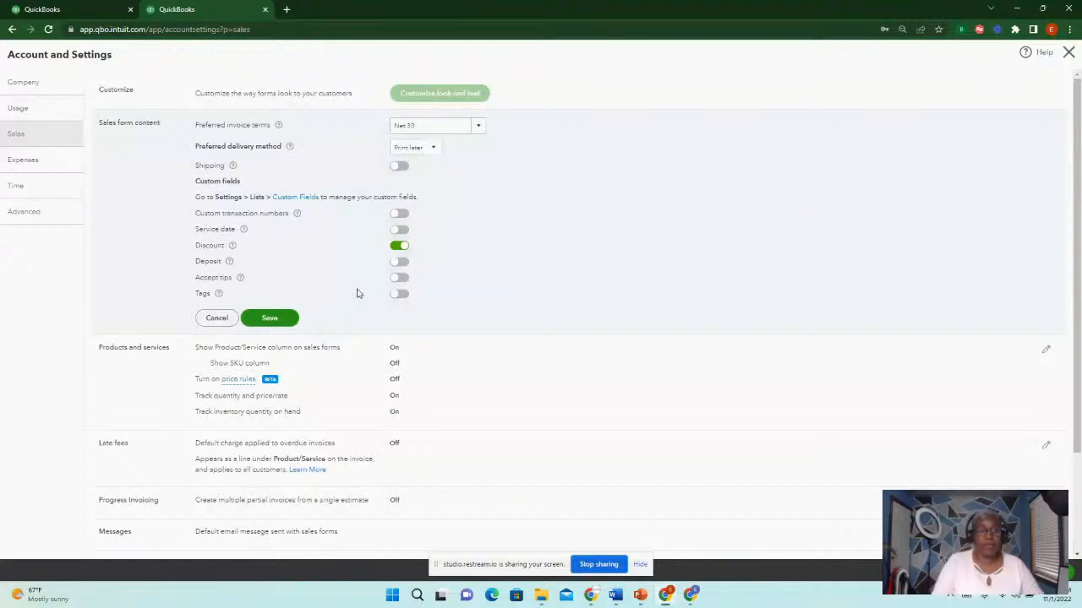
{"action": "left_click", "coordinate": [401, 295]}
{"action": "left_click", "coordinate": [272, 319]}
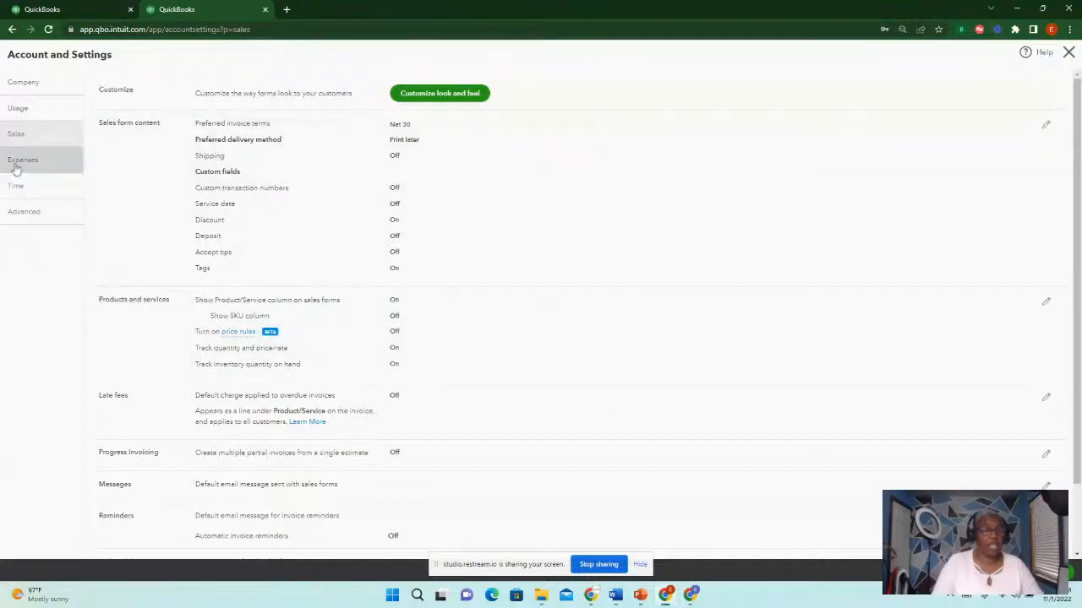
Save the Bills and expenses settings with the Tags field on for expense and purchase forms, and close Account and Settings.
{"action": "left_click", "coordinate": [49, 169]}
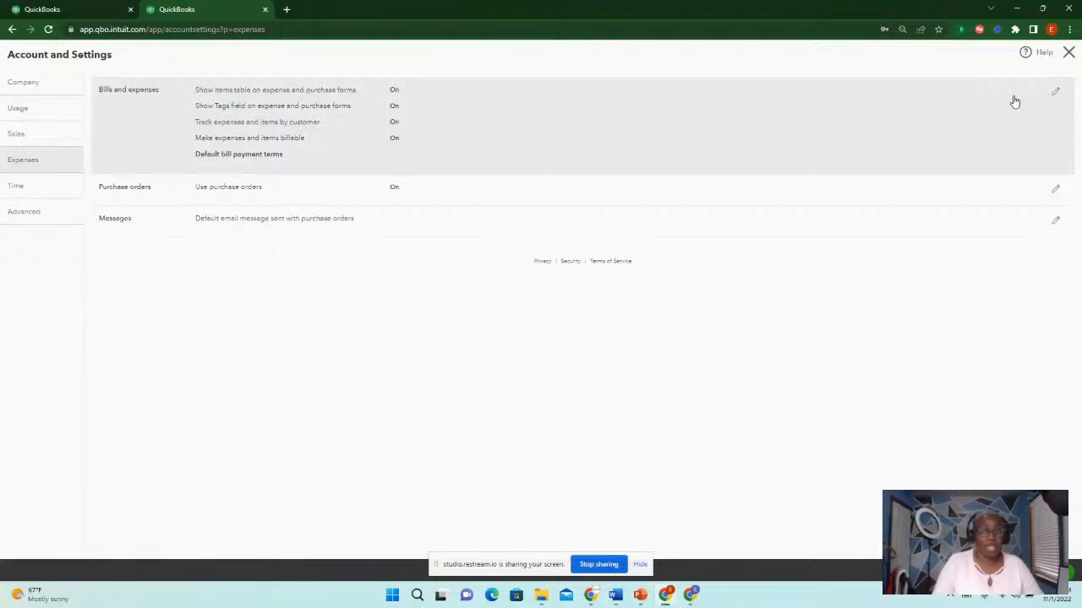
{"action": "left_click", "coordinate": [1056, 93]}
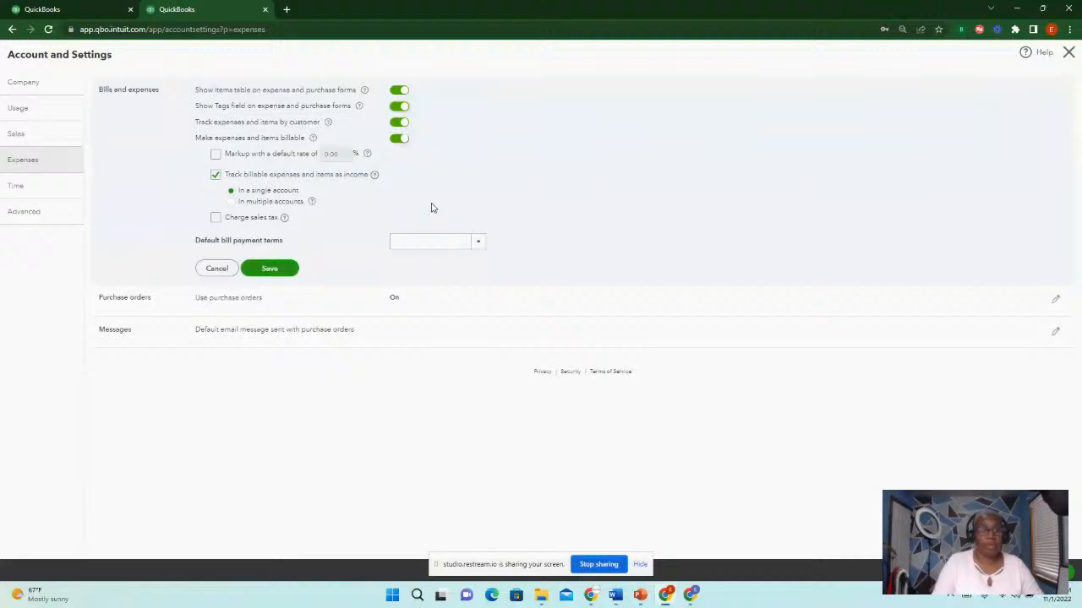
{"action": "left_click", "coordinate": [273, 272]}
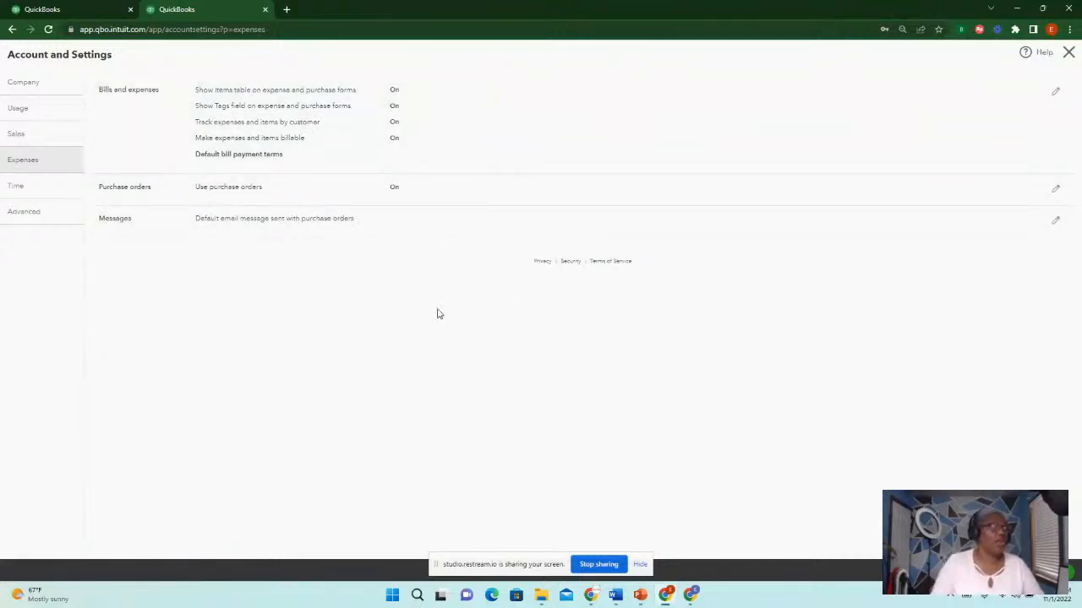
{"action": "left_click", "coordinate": [1068, 53]}
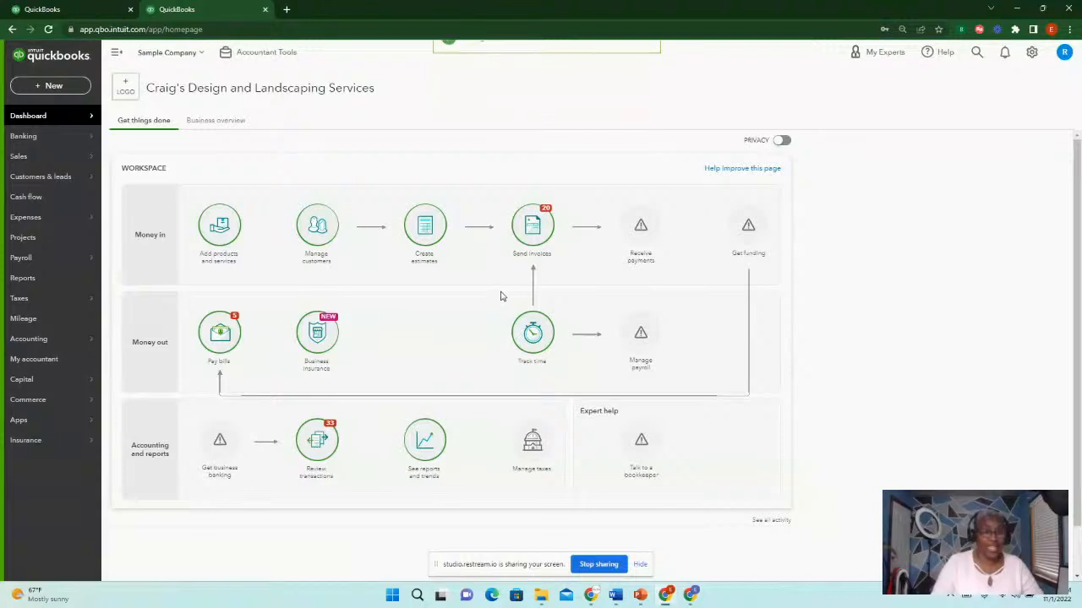
Open the Tags page in the Banking section, dismissing the bank connection message.
{"action": "left_click", "coordinate": [26, 144]}
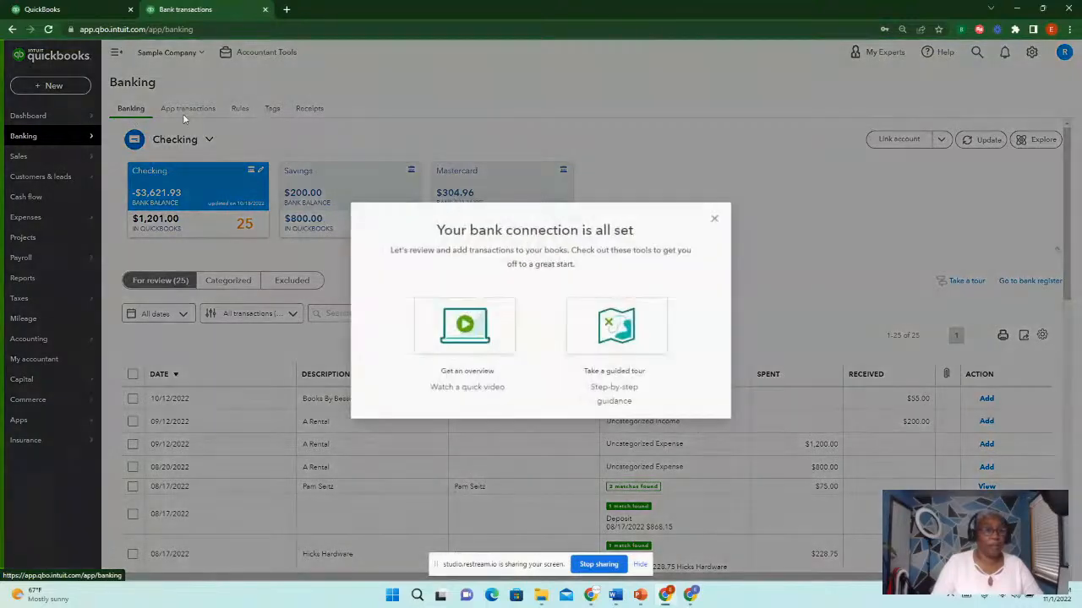
{"action": "left_click", "coordinate": [716, 221]}
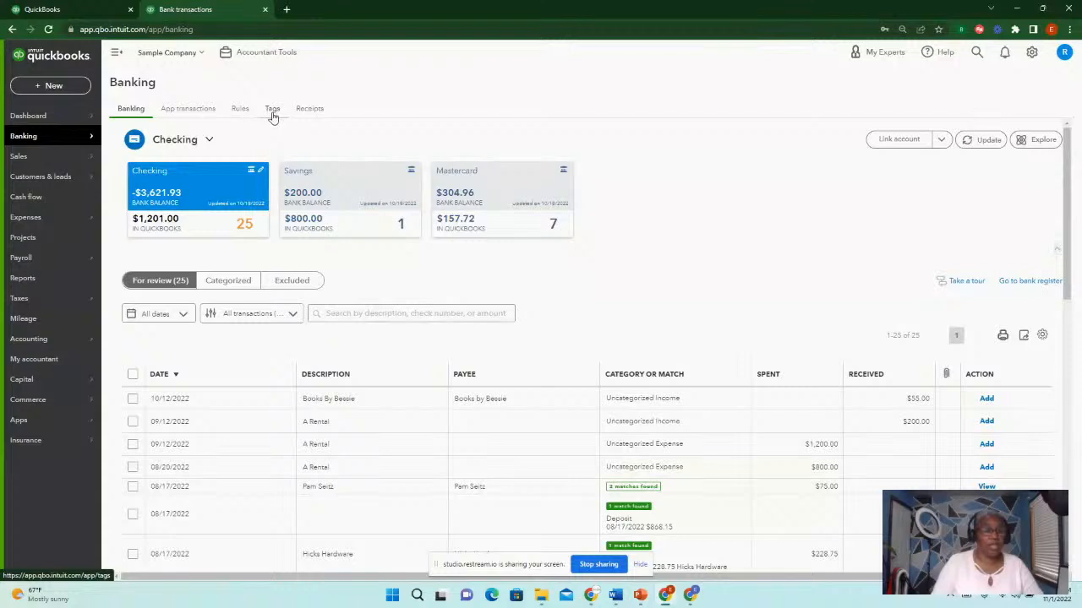
{"action": "left_click", "coordinate": [272, 112]}
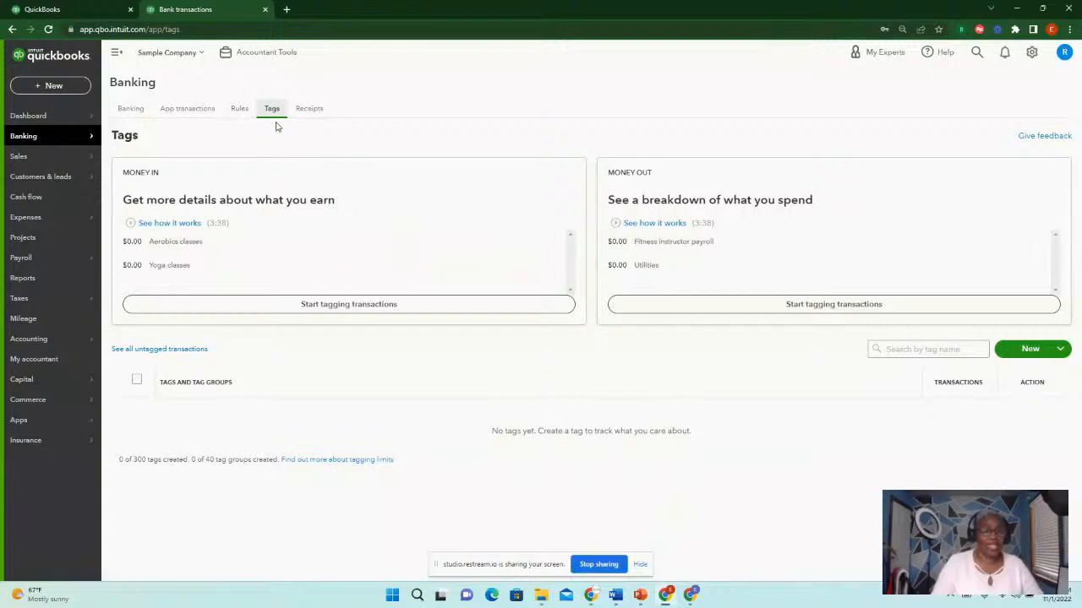
{"action": "left_click", "coordinate": [1031, 53]}
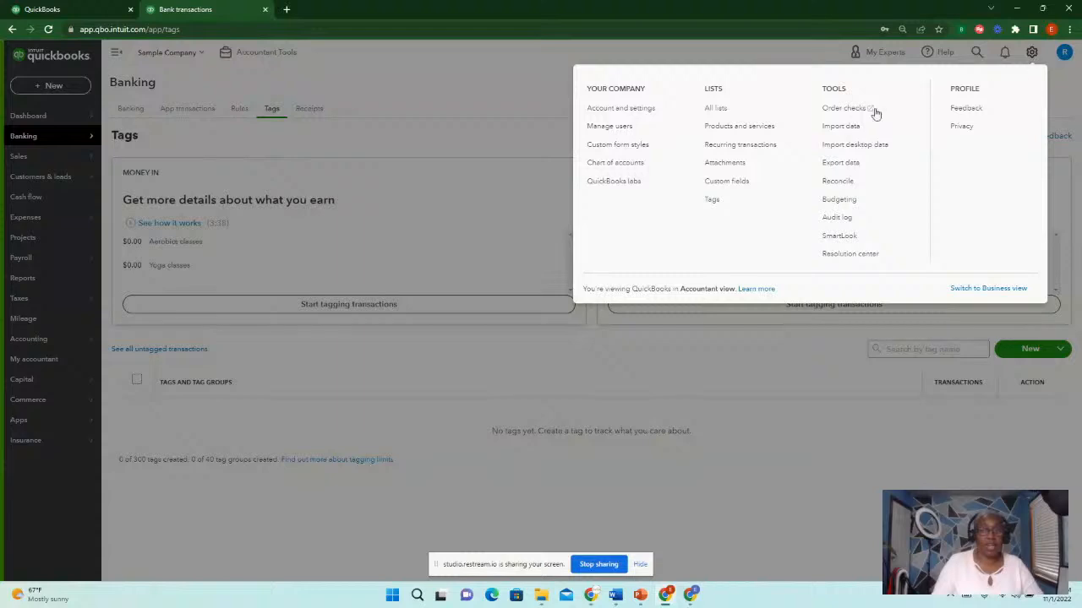
{"action": "left_click", "coordinate": [713, 201]}
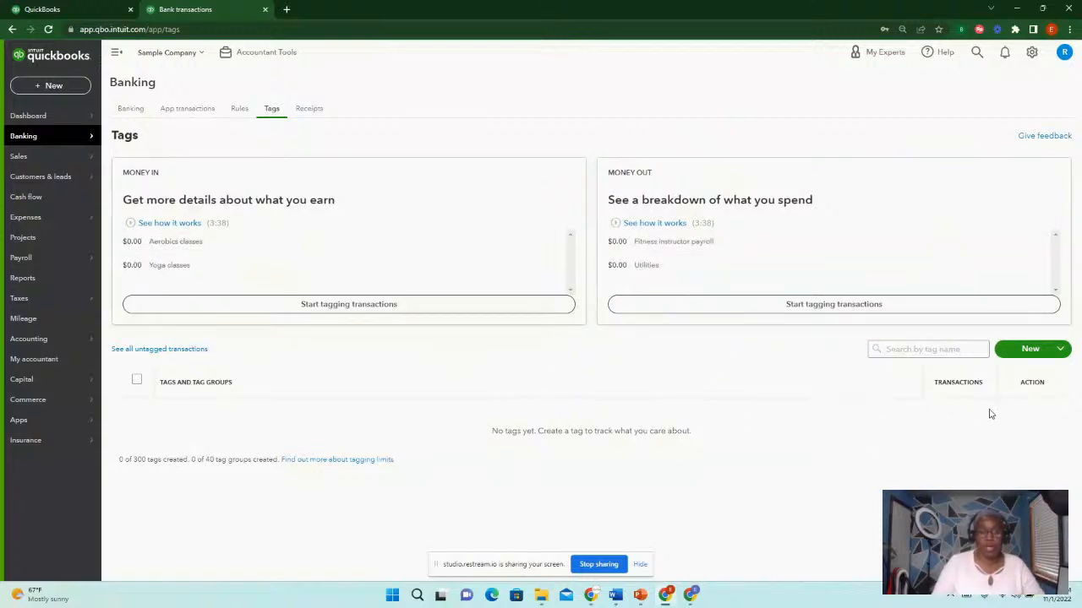
{"action": "left_click", "coordinate": [1060, 349]}
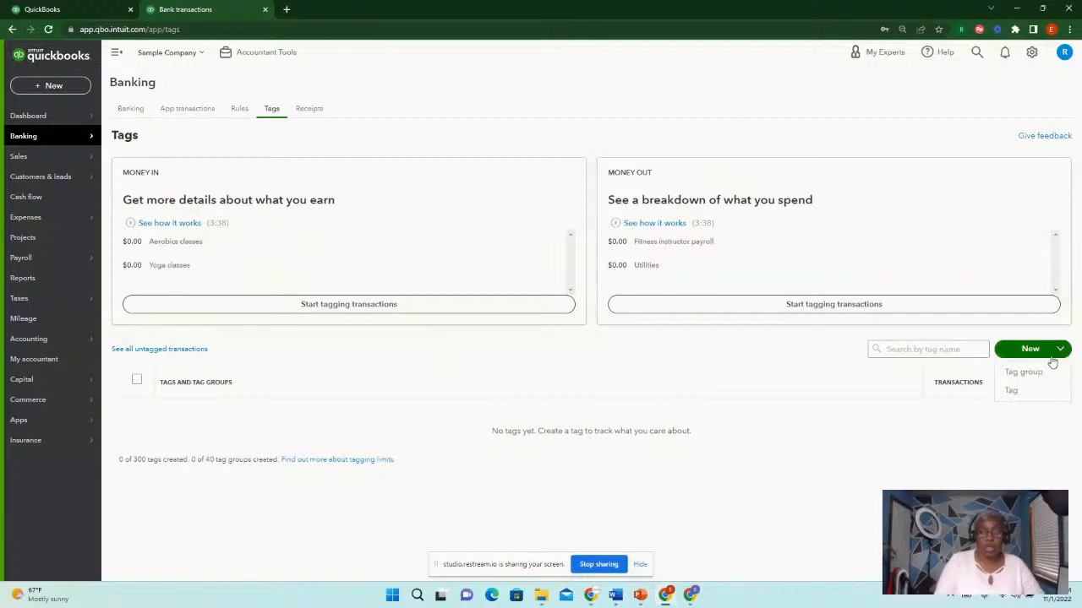
{"action": "left_click", "coordinate": [1032, 53]}
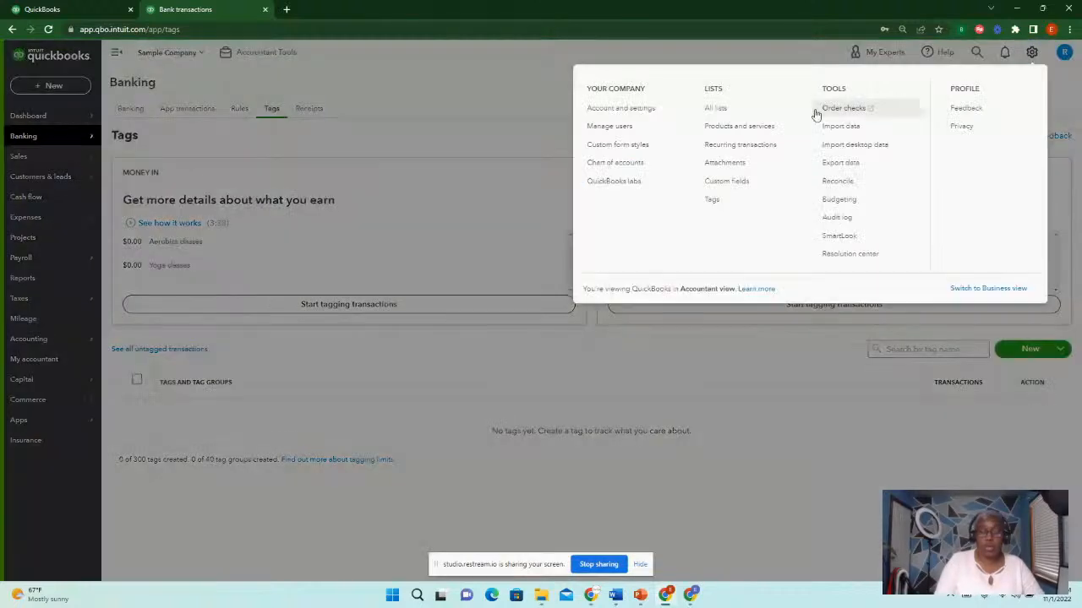
{"action": "left_click", "coordinate": [832, 391]}
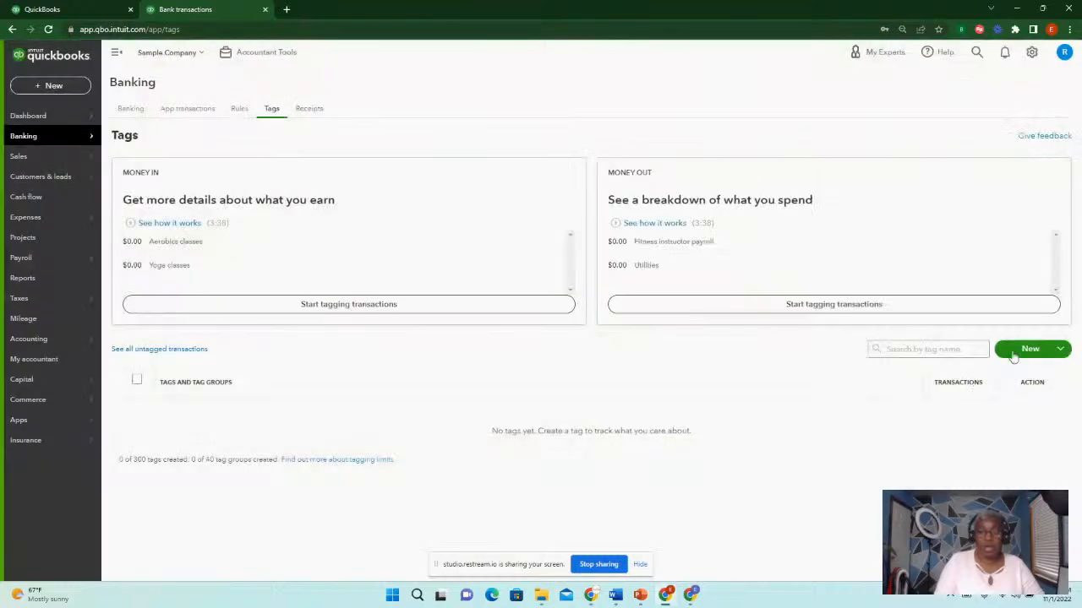
Create a new tag named Car #1 without assigning it to a group.
{"action": "left_click", "coordinate": [1060, 352]}
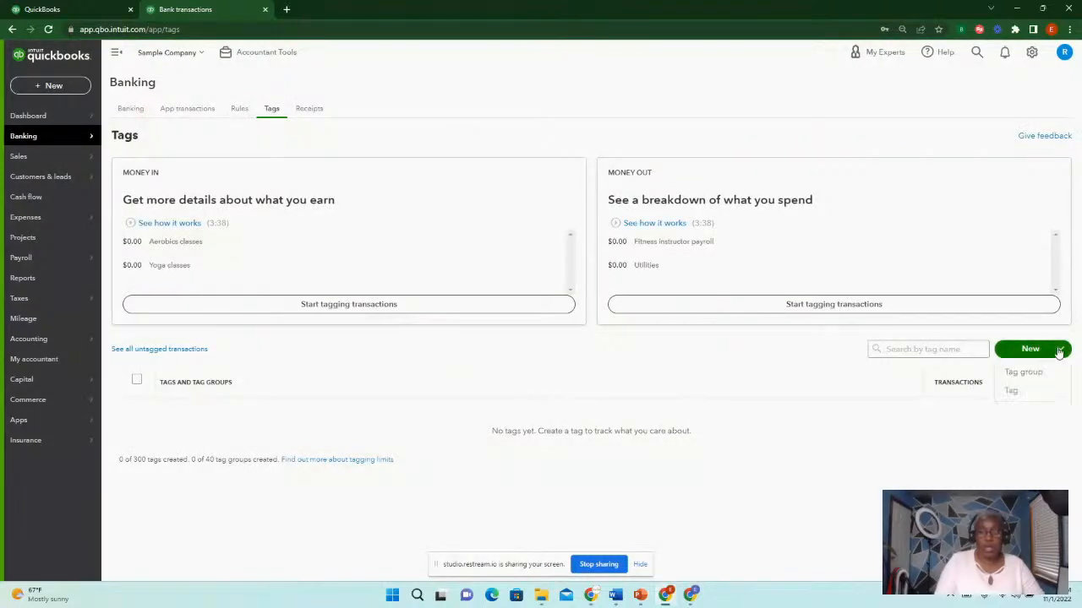
{"action": "left_click", "coordinate": [1016, 391]}
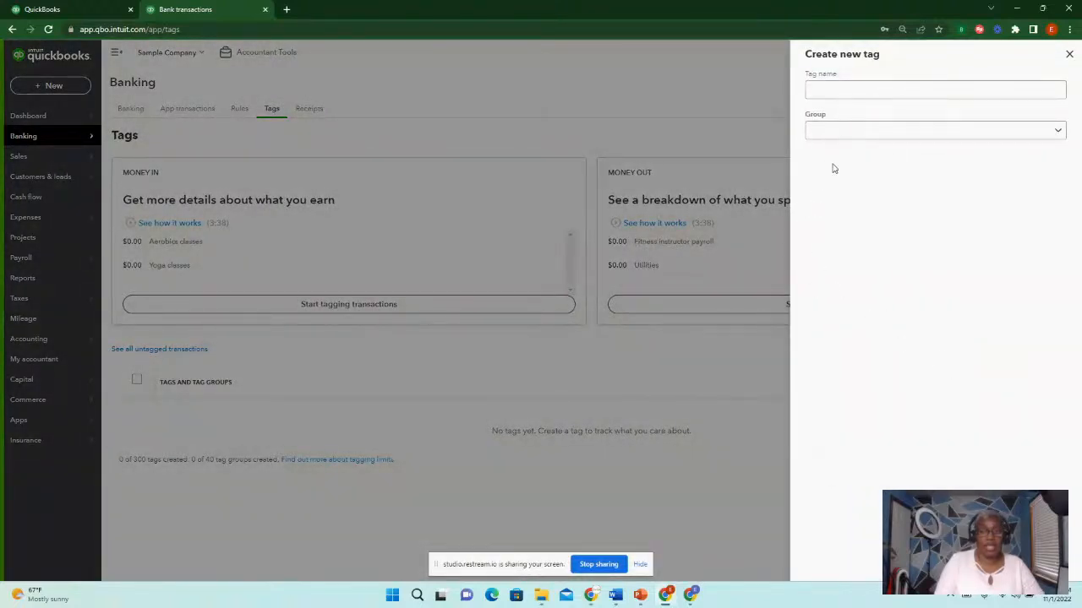
{"action": "left_click", "coordinate": [848, 96]}
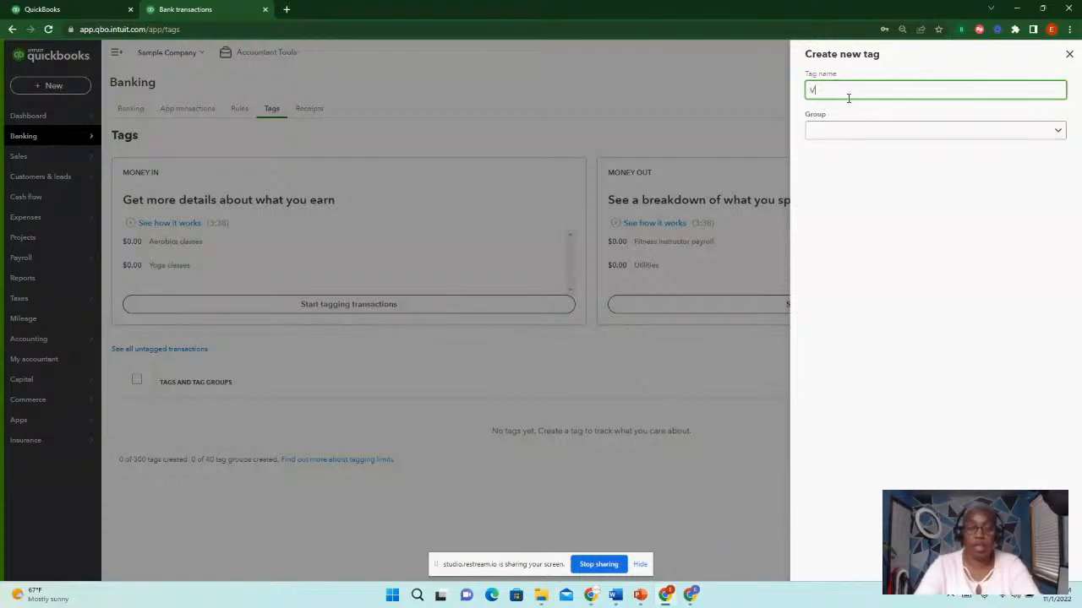
{"action": "key", "text": "BackSpace"}
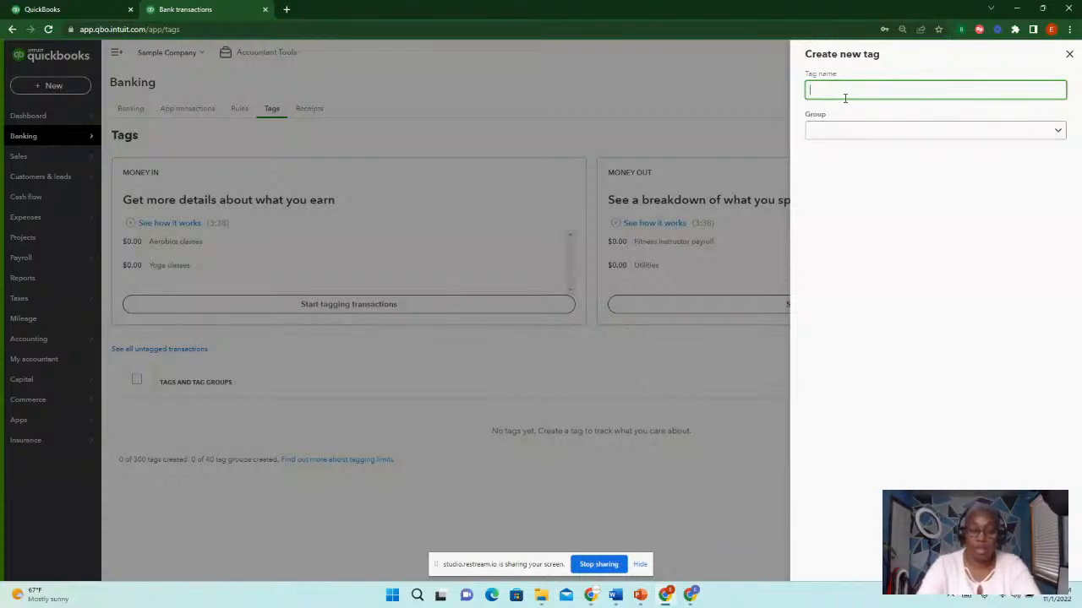
{"action": "type", "text": "Ca"}
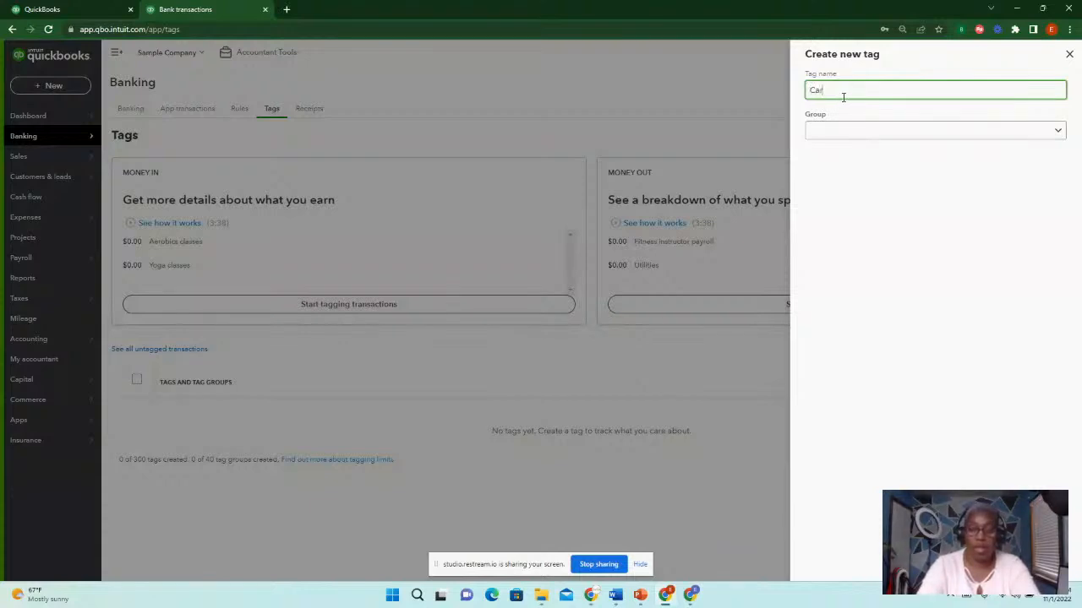
{"action": "type", "text": "r"}
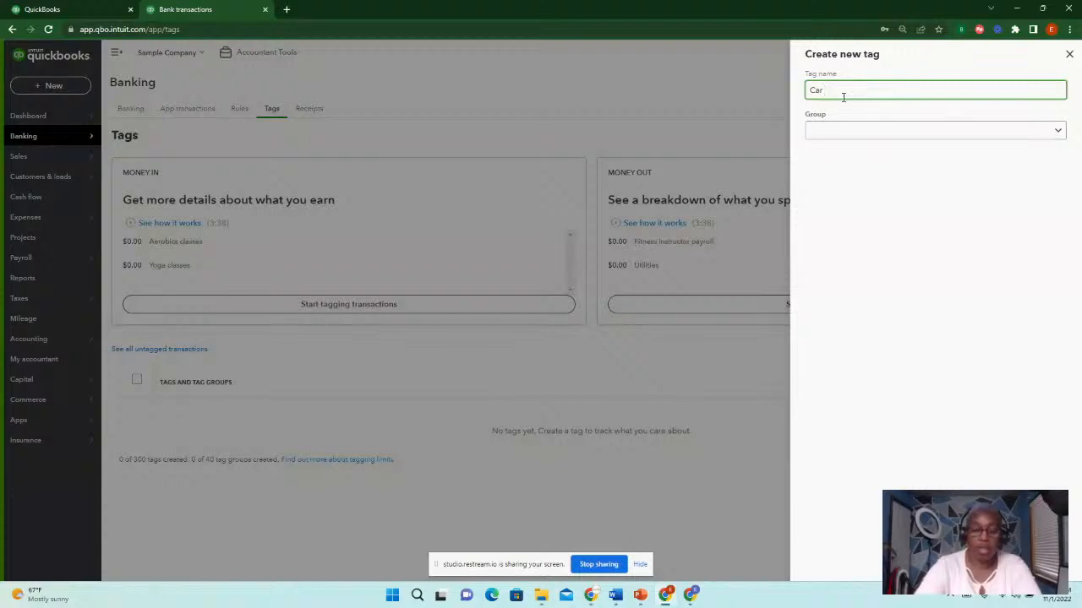
{"action": "type", "text": " #1"}
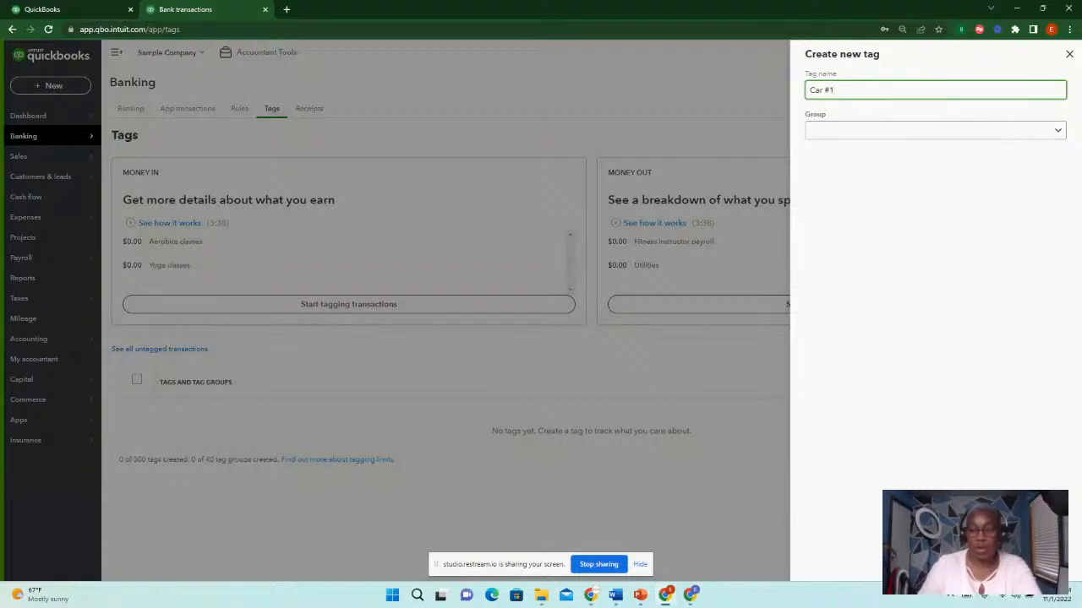
{"action": "key", "text": "Return"}
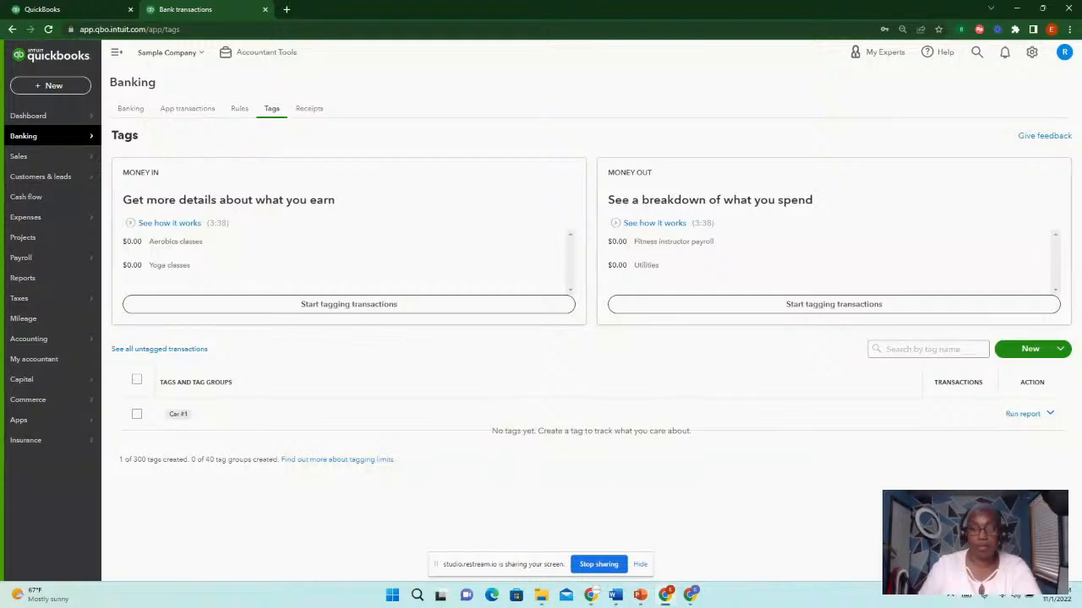
Create a second tag named Car # 2, leaving its group empty.
{"action": "left_click", "coordinate": [1058, 350]}
{"action": "left_click", "coordinate": [1016, 390]}
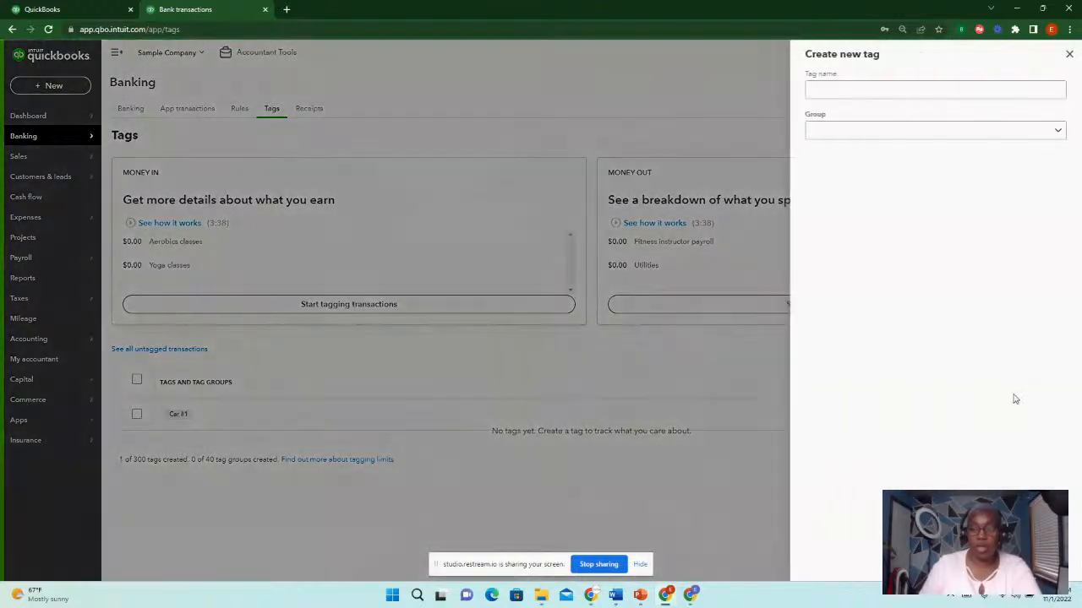
{"action": "left_click", "coordinate": [824, 90]}
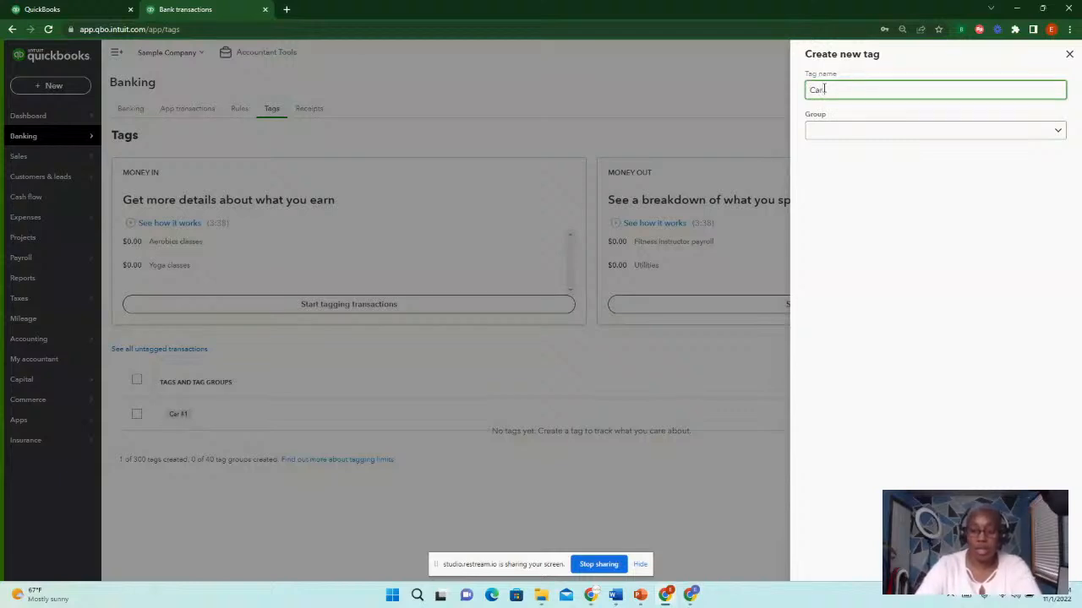
{"action": "type", "text": "Car 00000000000000000000000000000003"}
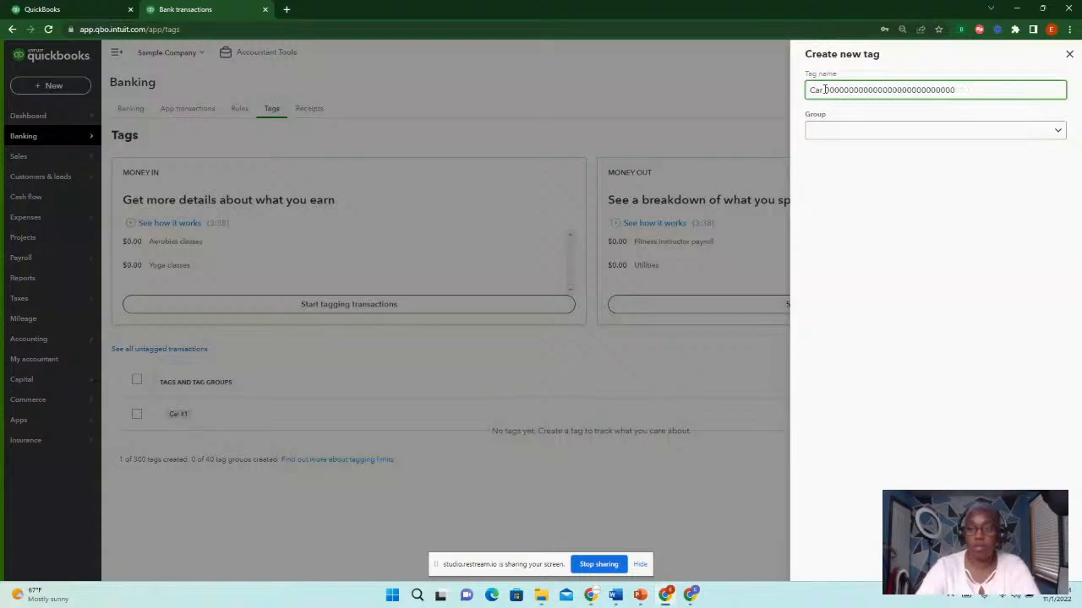
{"action": "key", "text": "BackSpace"}
{"action": "key", "text": "BackSpace"}
{"action": "key", "text": "BackSpace"}
{"action": "key", "text": "BackSpace"}
{"action": "key", "text": "BackSpace"}
{"action": "key", "text": "BackSpace"}
{"action": "key", "text": "BackSpace"}
{"action": "key", "text": "BackSpace"}
{"action": "key", "text": "BackSpace"}
{"action": "key", "text": "BackSpace"}
{"action": "key", "text": "BackSpace"}
{"action": "key", "text": "BackSpace"}
{"action": "key", "text": "BackSpace"}
{"action": "key", "text": "BackSpace"}
{"action": "key", "text": "BackSpace"}
{"action": "key", "text": "BackSpace"}
{"action": "key", "text": "BackSpace"}
{"action": "key", "text": "BackSpace"}
{"action": "key", "text": "BackSpace"}
{"action": "key", "text": "BackSpace"}
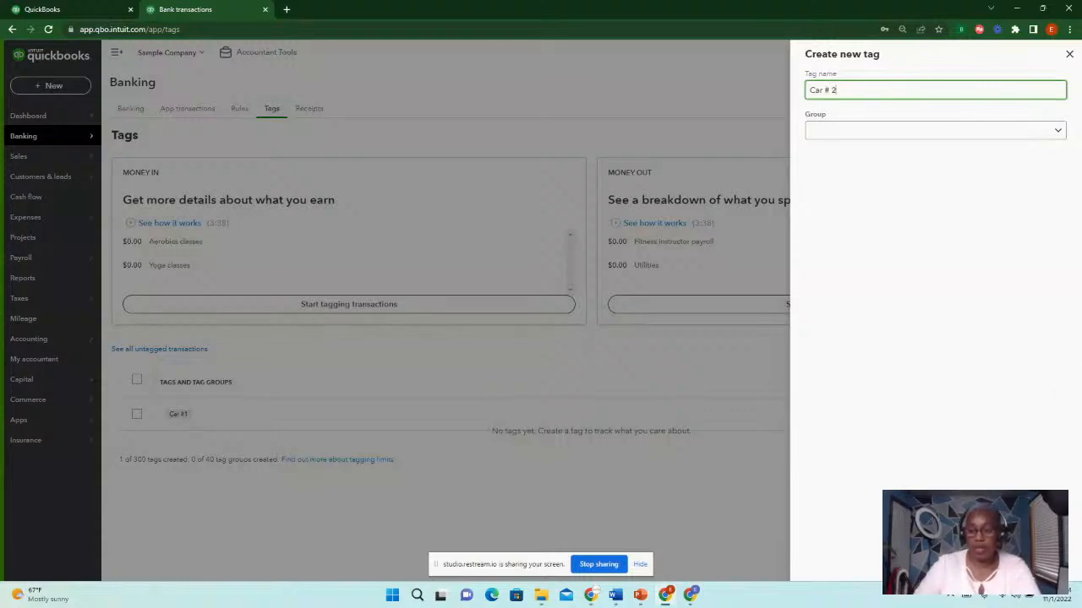
{"action": "key", "text": "Return"}
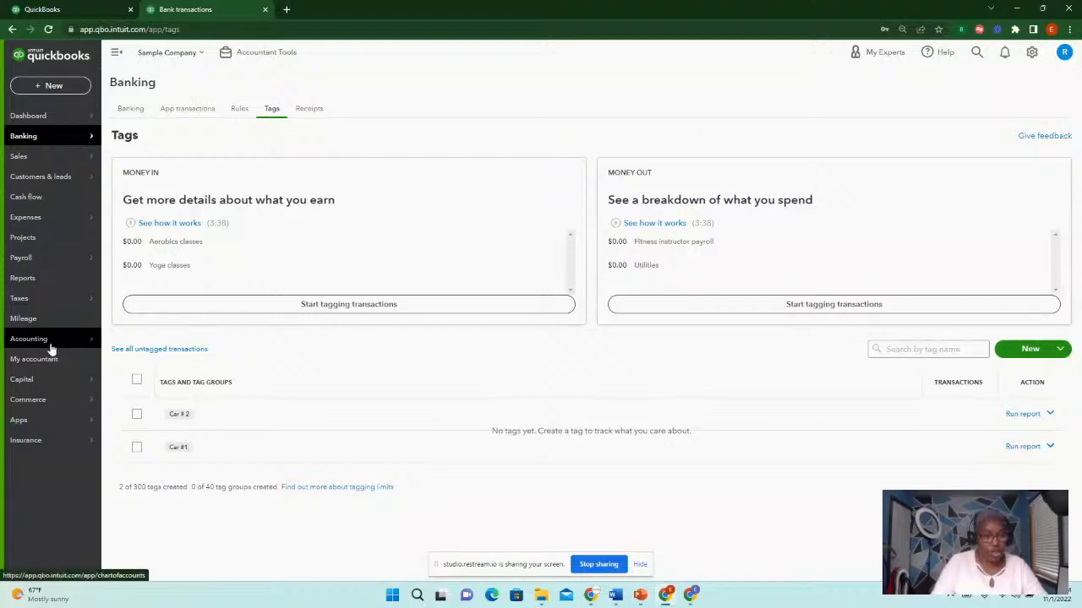
Open the Chart of accounts from the Accounting section in a separate browser tab and display the full account list.
{"action": "mouse_move", "coordinate": [56, 346]}
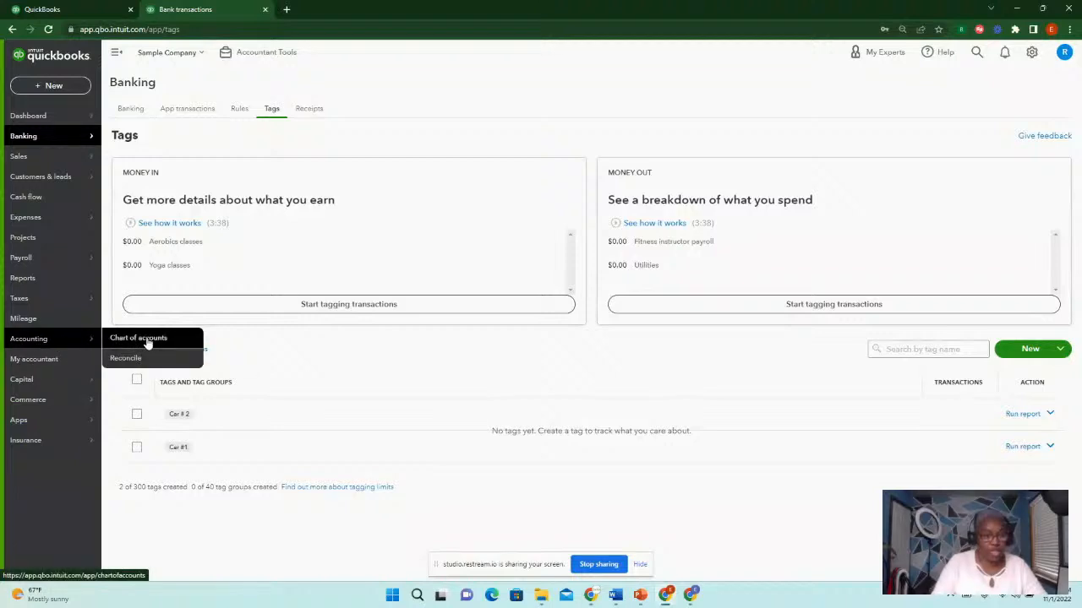
{"action": "right_click", "coordinate": [146, 342]}
{"action": "left_click", "coordinate": [188, 349]}
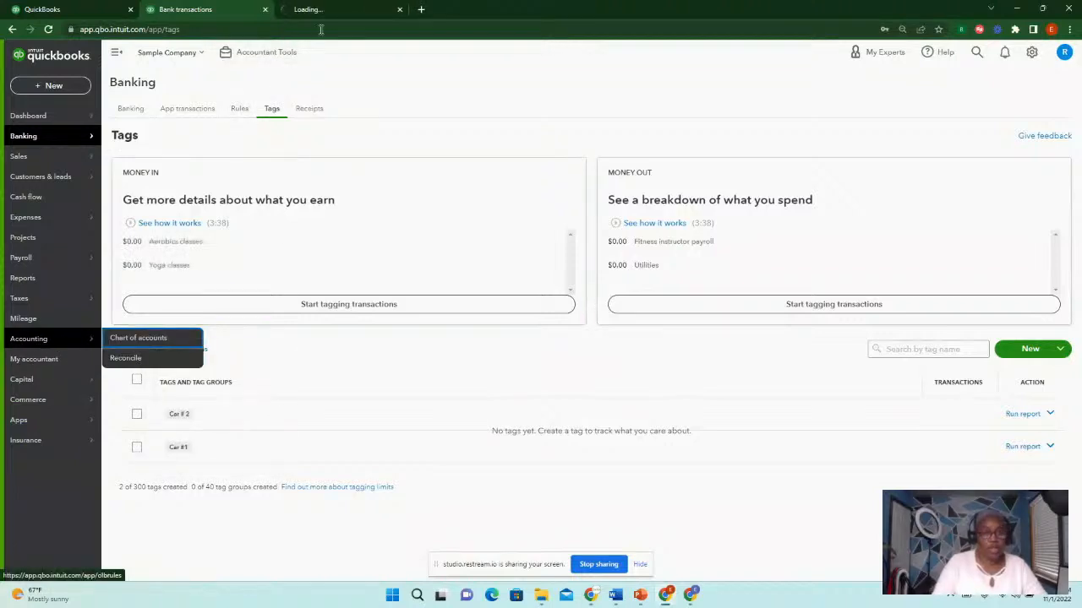
{"action": "left_click", "coordinate": [342, 10]}
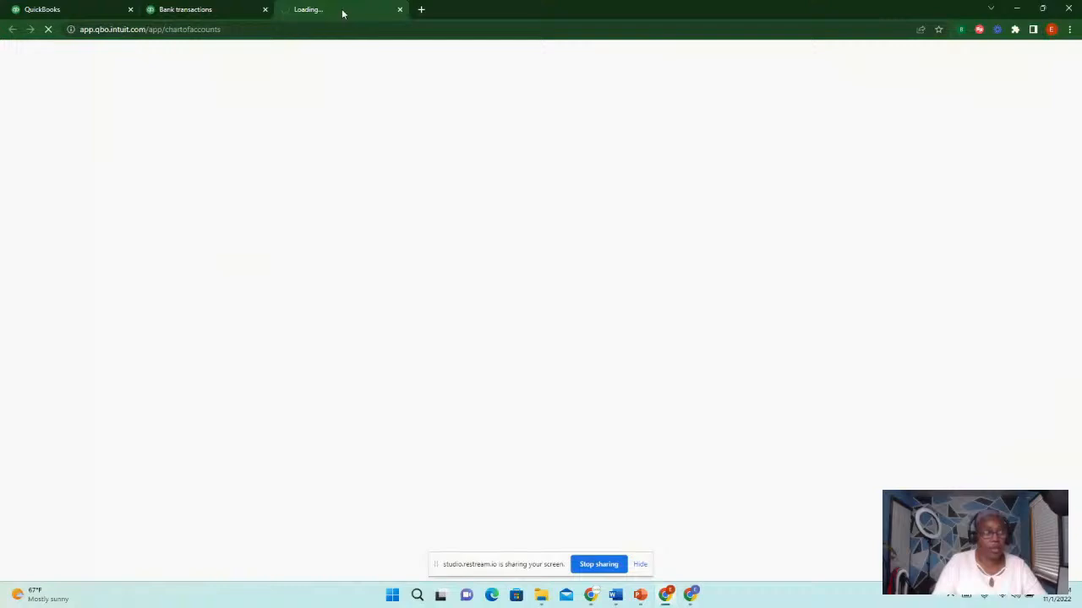
{"action": "left_click", "coordinate": [206, 9]}
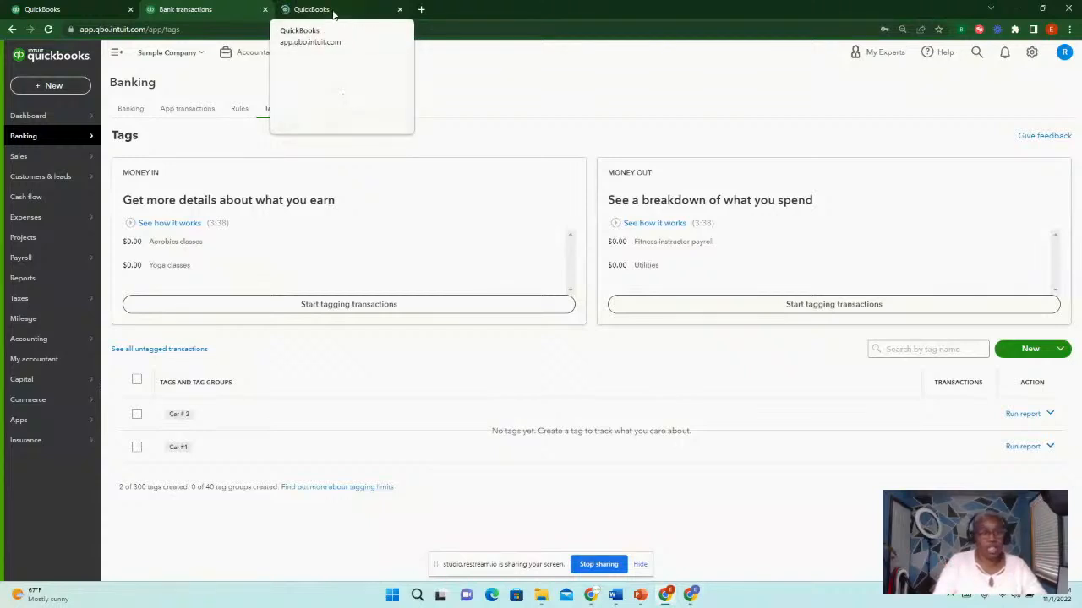
{"action": "left_click", "coordinate": [334, 12]}
{"action": "left_click", "coordinate": [233, 15]}
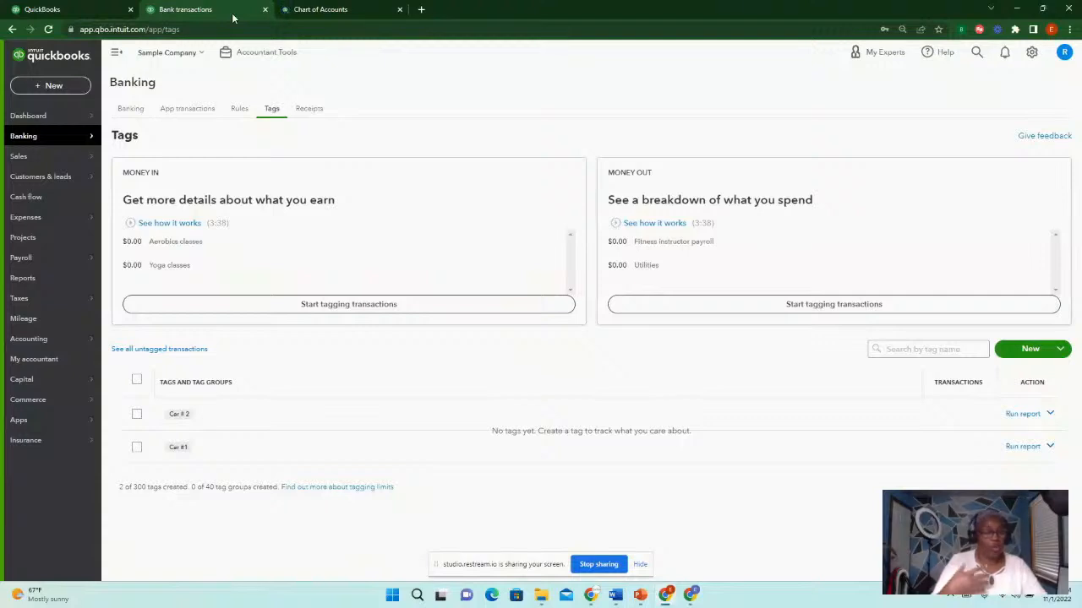
{"action": "left_click", "coordinate": [315, 10]}
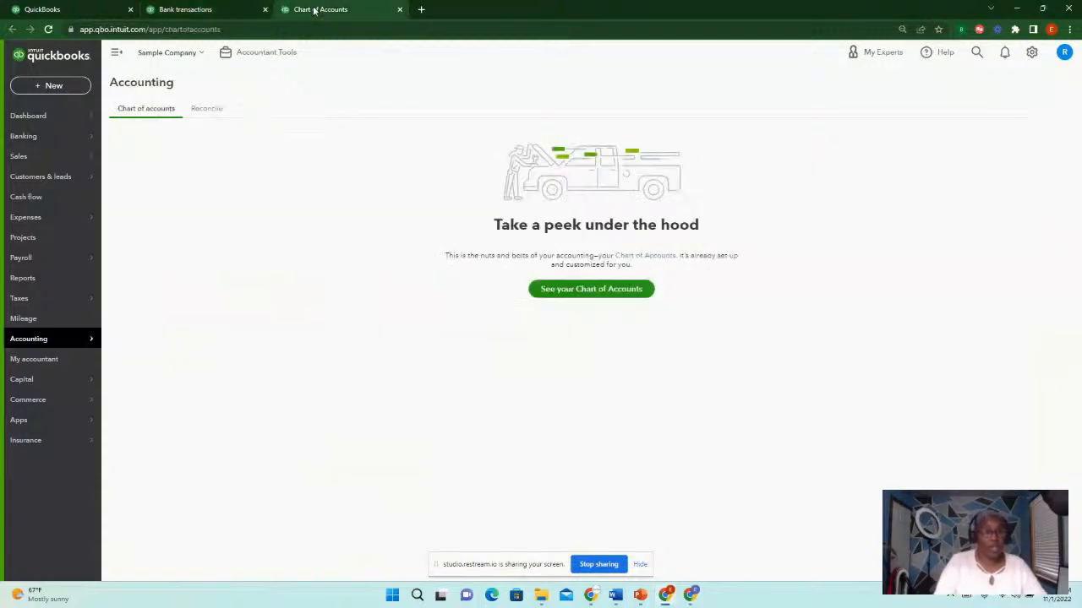
{"action": "left_click", "coordinate": [595, 291]}
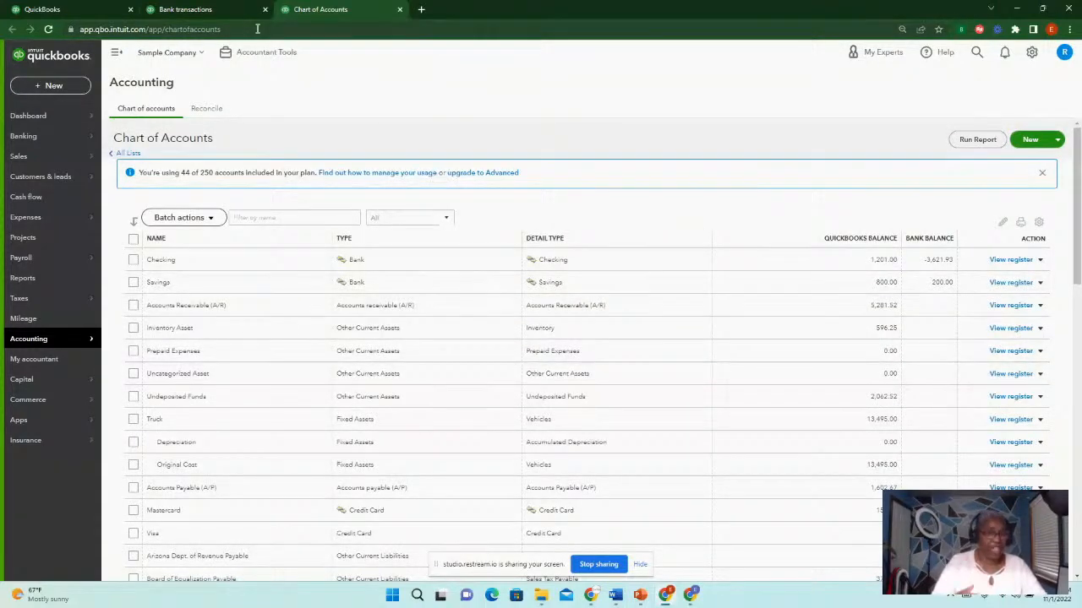
Review the income and expense accounts in the Chart of Accounts alongside the tag list, and return to the Tags page.
{"action": "left_click", "coordinate": [236, 13]}
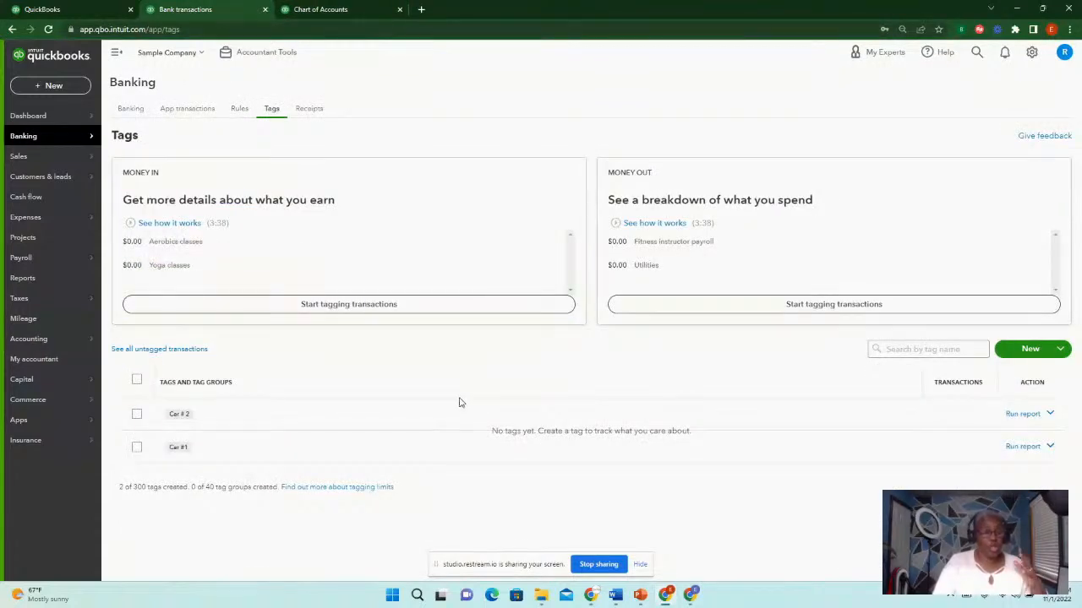
{"action": "left_click", "coordinate": [346, 14]}
{"action": "scroll", "coordinate": [365, 369], "scroll_direction": "down", "scroll_amount": 15}
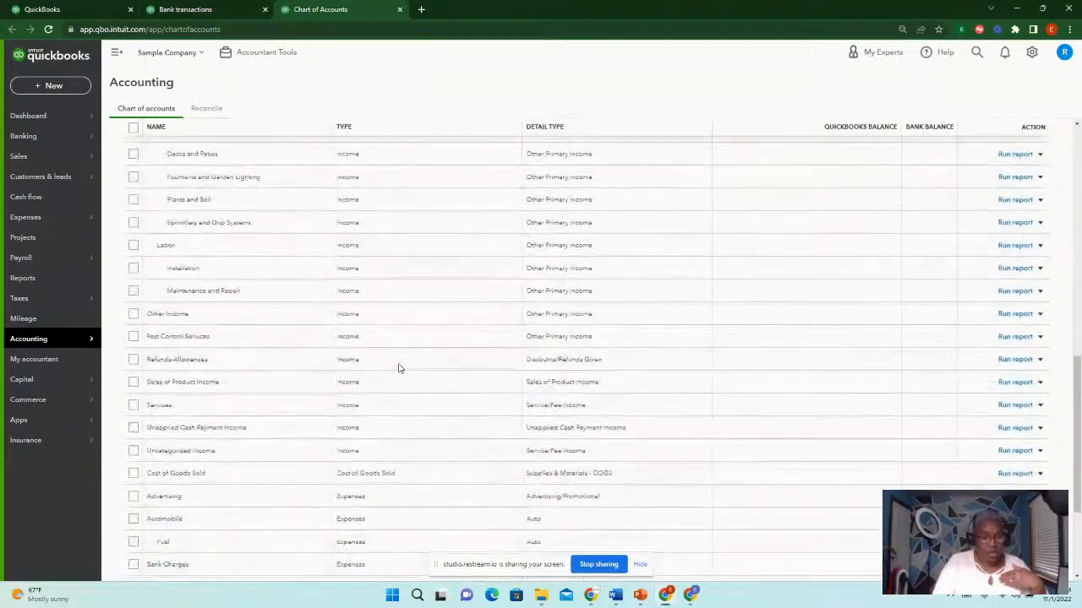
{"action": "scroll", "coordinate": [372, 368], "scroll_direction": "down", "scroll_amount": 3}
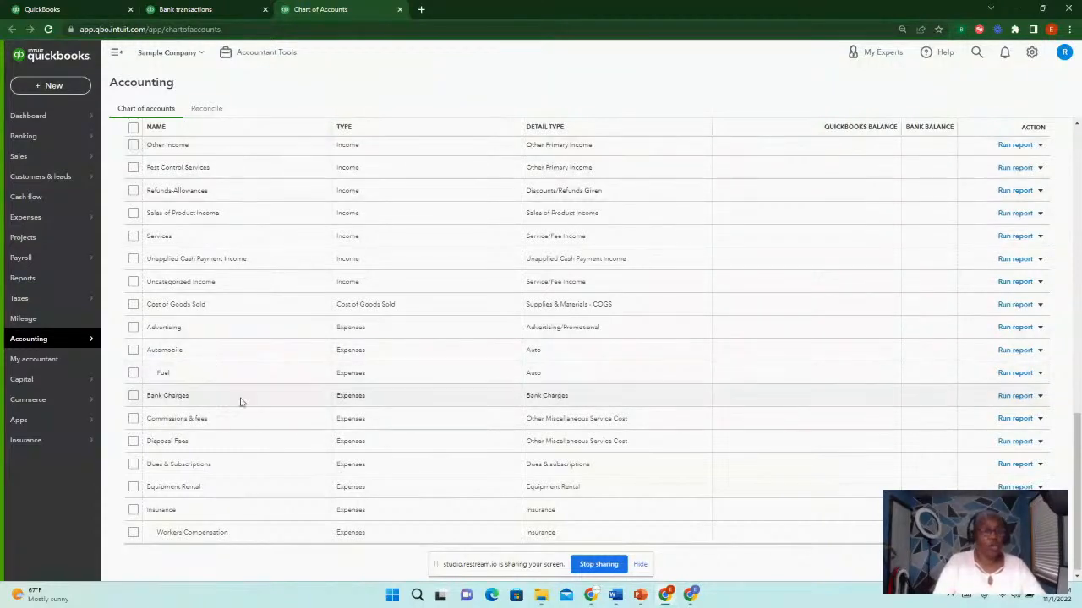
{"action": "left_click", "coordinate": [226, 10]}
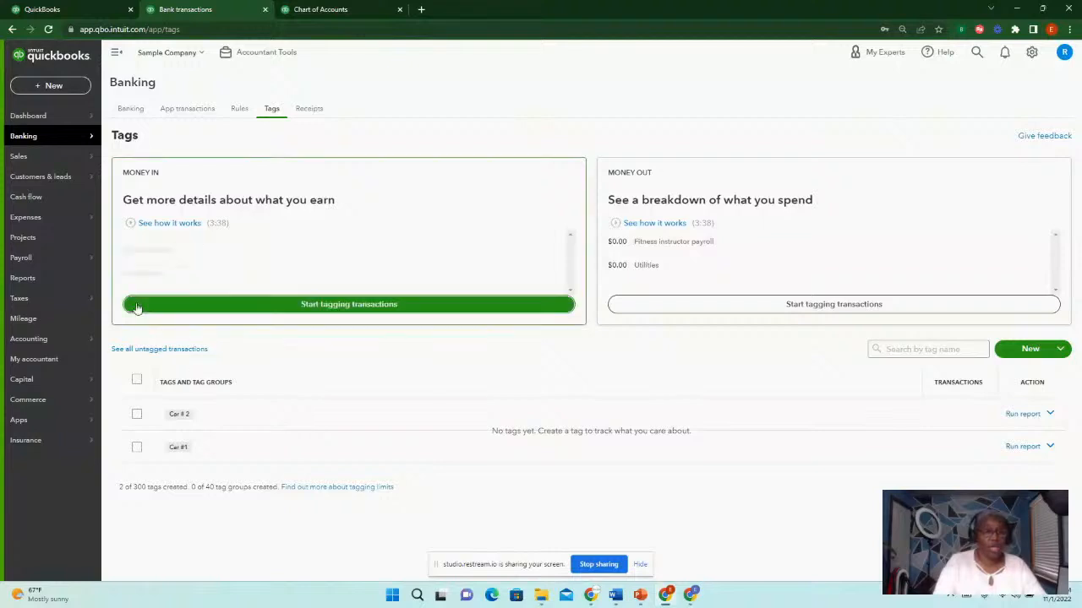
Start a new expense, add the Car # 2 tag to it, and leave the form without saving.
{"action": "left_click", "coordinate": [53, 87]}
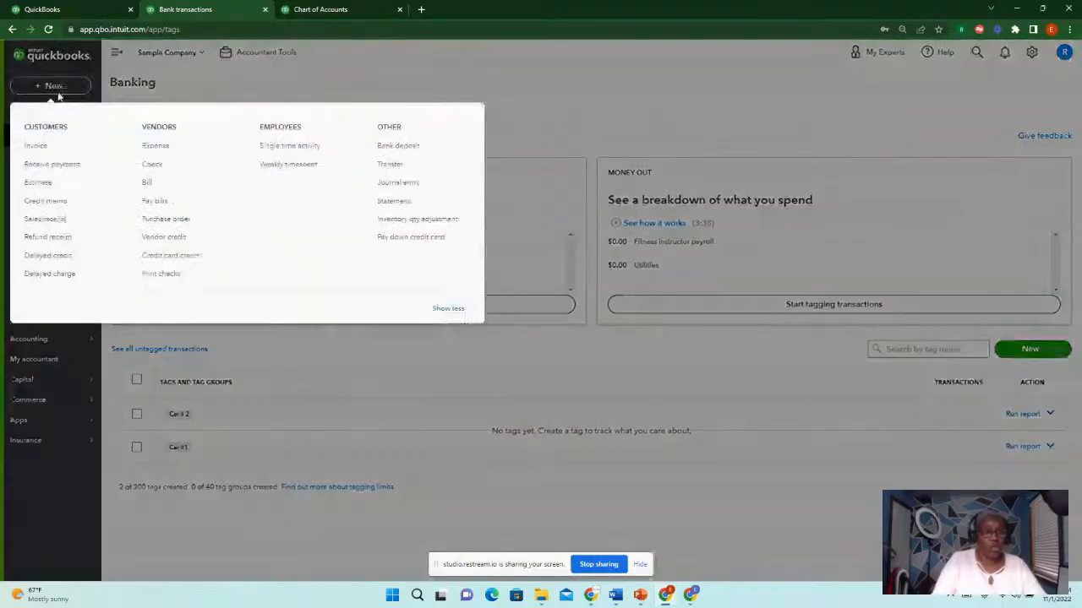
{"action": "left_click", "coordinate": [160, 147]}
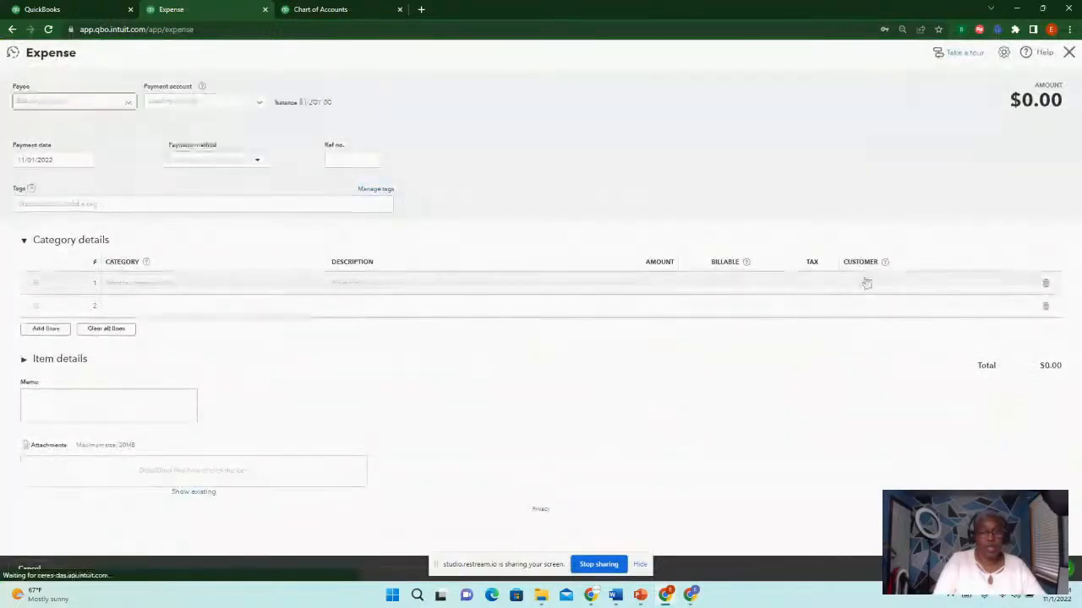
{"action": "left_click", "coordinate": [46, 205]}
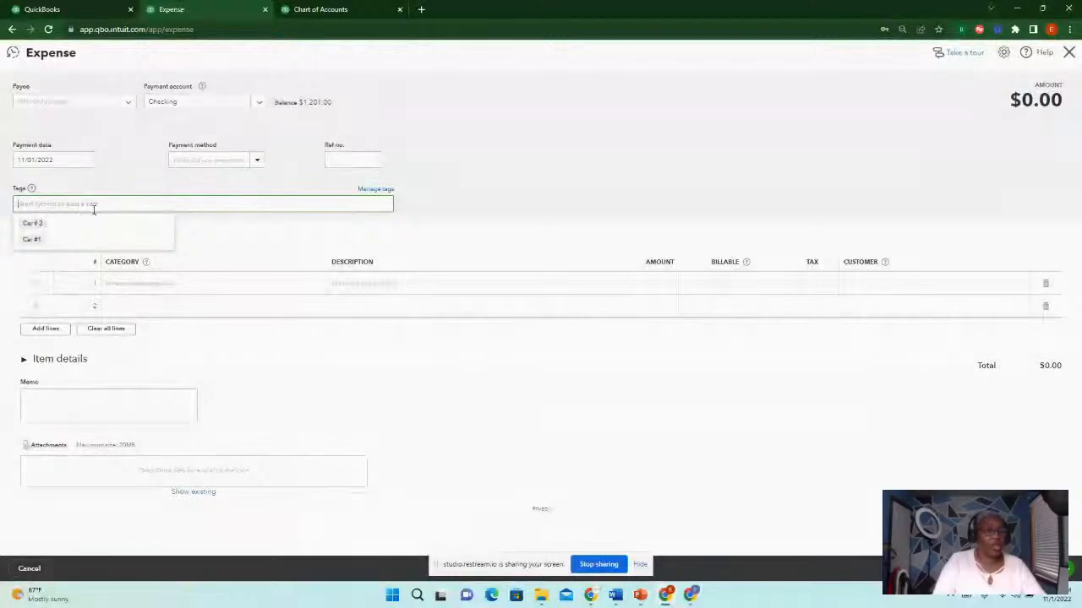
{"action": "left_click", "coordinate": [47, 223]}
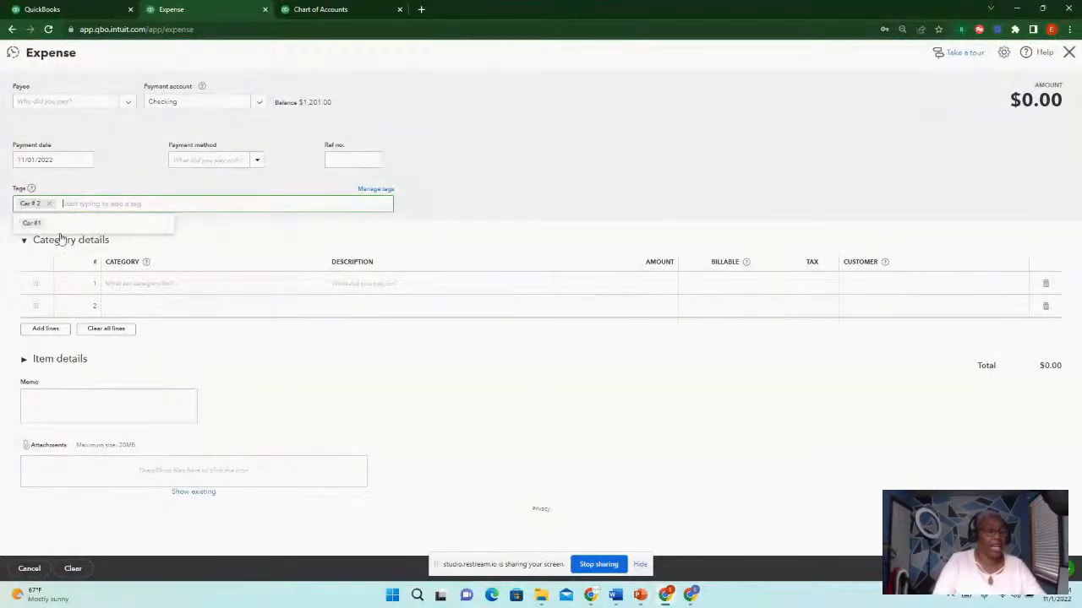
{"action": "left_click", "coordinate": [1069, 52]}
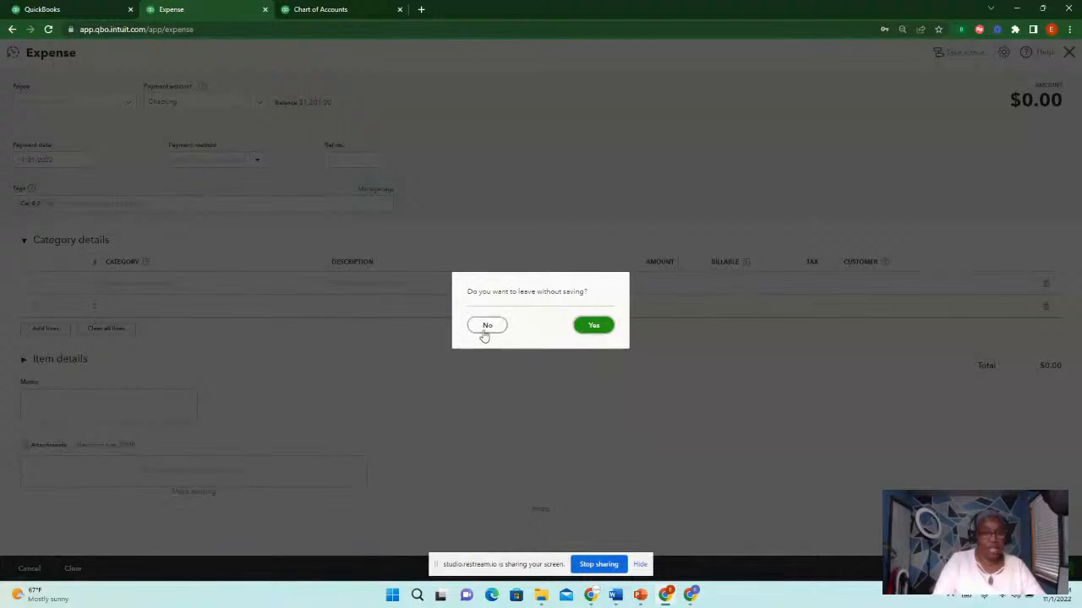
{"action": "left_click", "coordinate": [597, 329]}
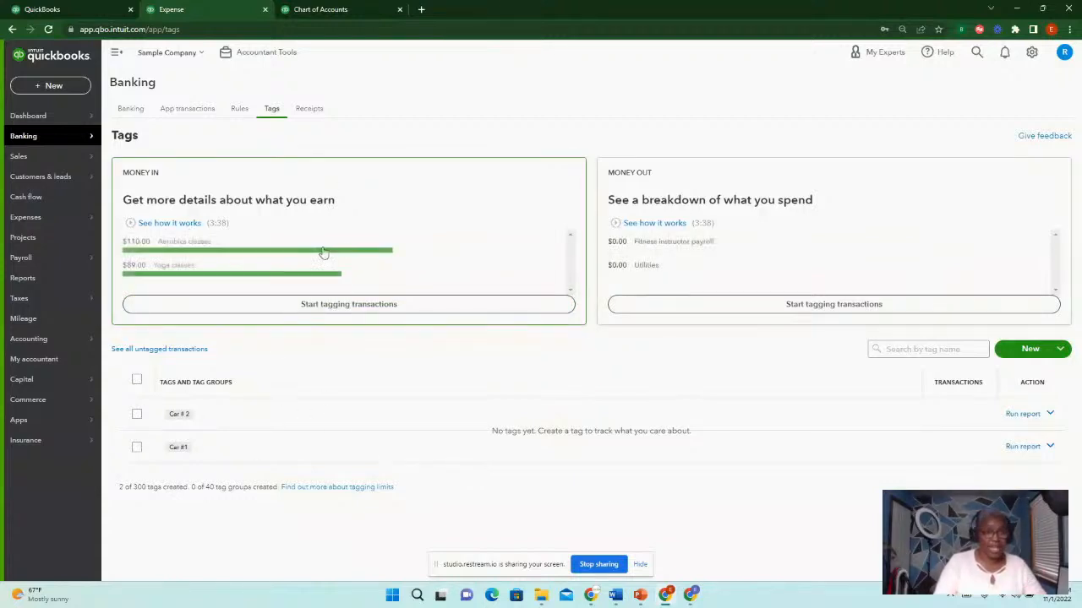
Create a tag group named Vehicle with the default blue colour, save it, and return to the tag list without adding tags.
{"action": "left_click", "coordinate": [1060, 349]}
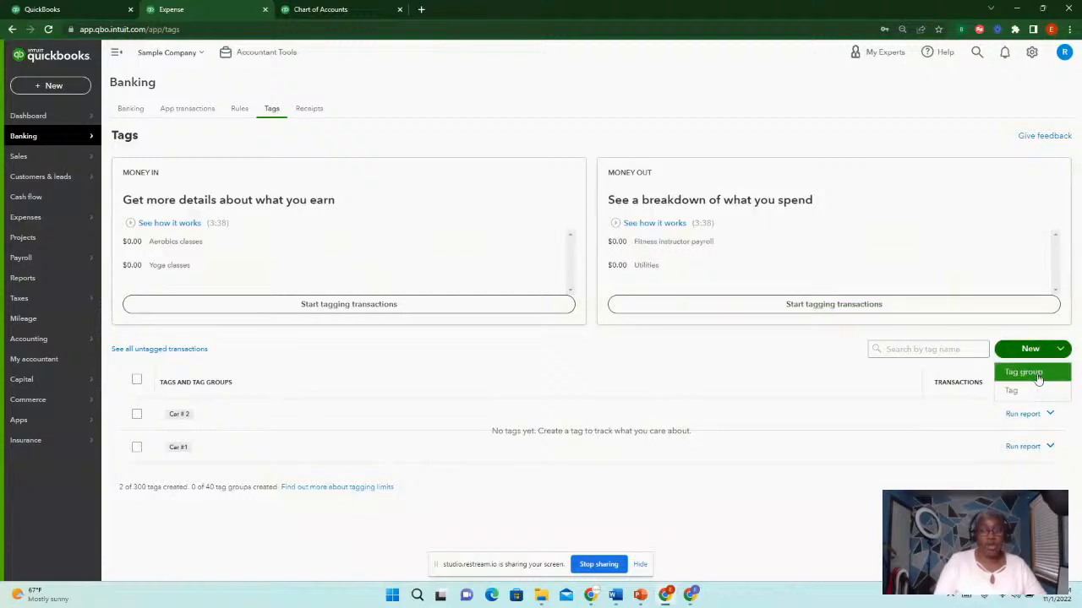
{"action": "left_click", "coordinate": [1039, 376]}
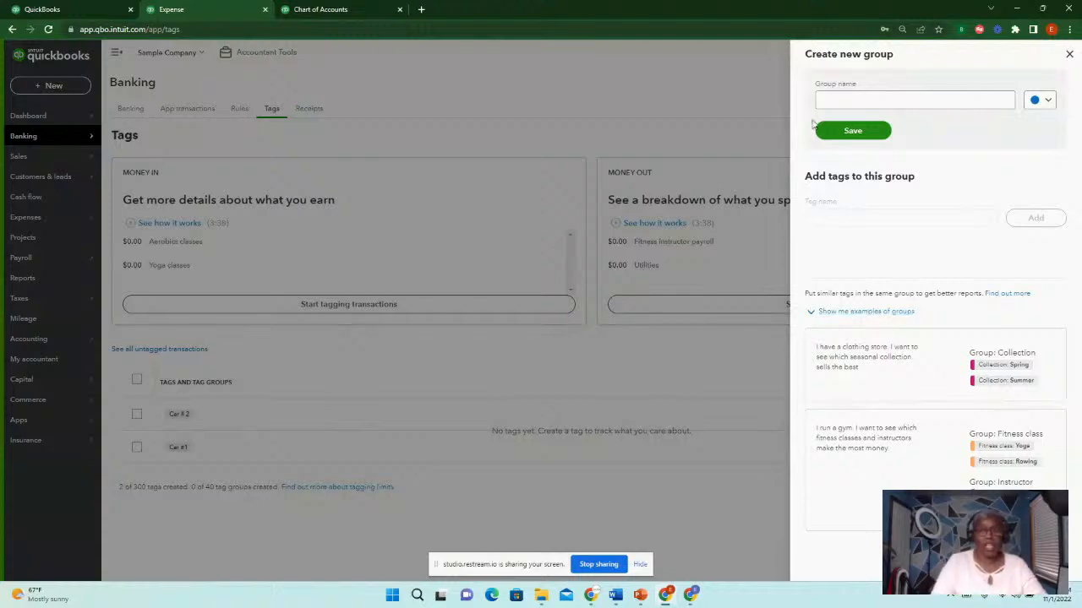
{"action": "left_click", "coordinate": [860, 100]}
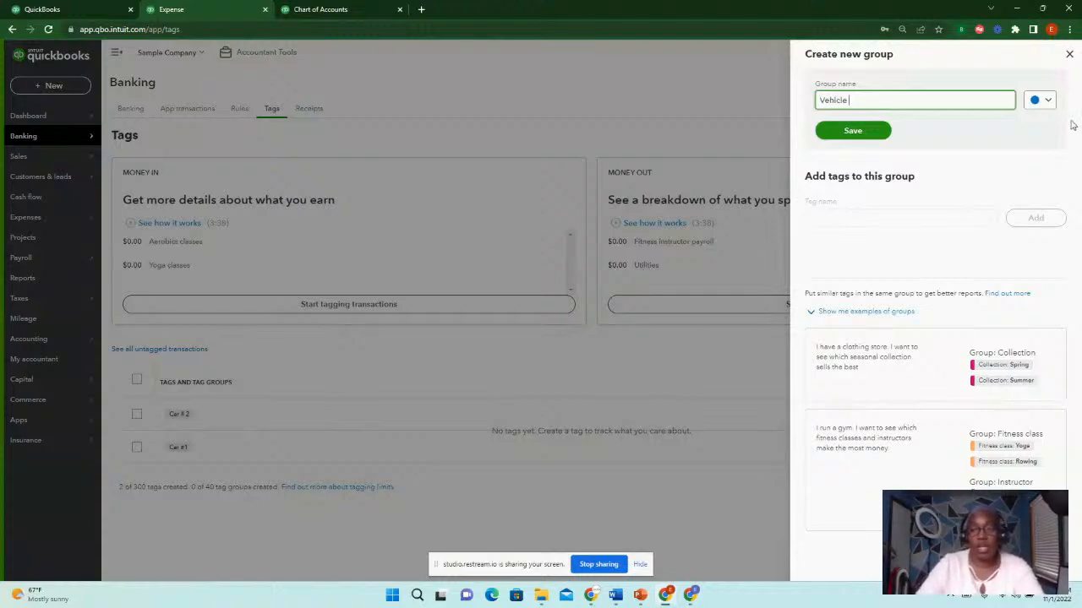
{"action": "left_click", "coordinate": [861, 133]}
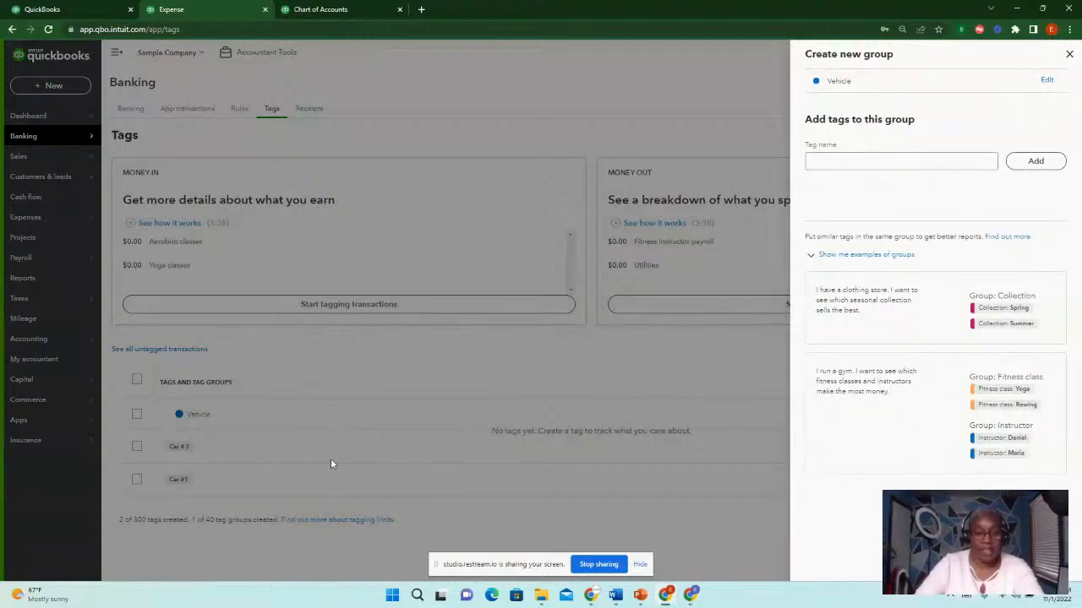
{"action": "left_click", "coordinate": [334, 454]}
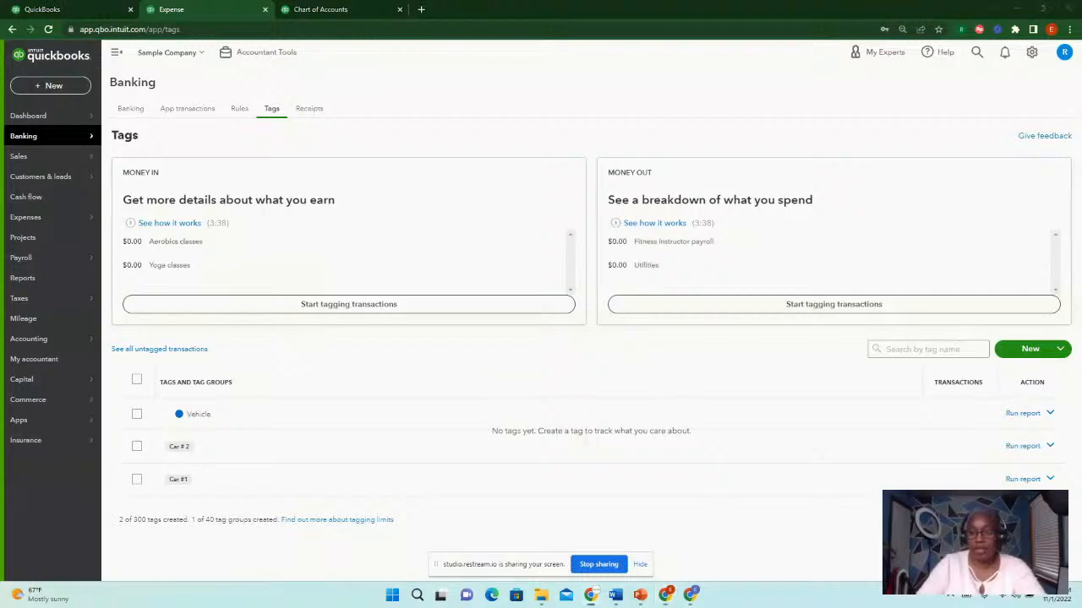
{"action": "left_click", "coordinate": [1029, 348]}
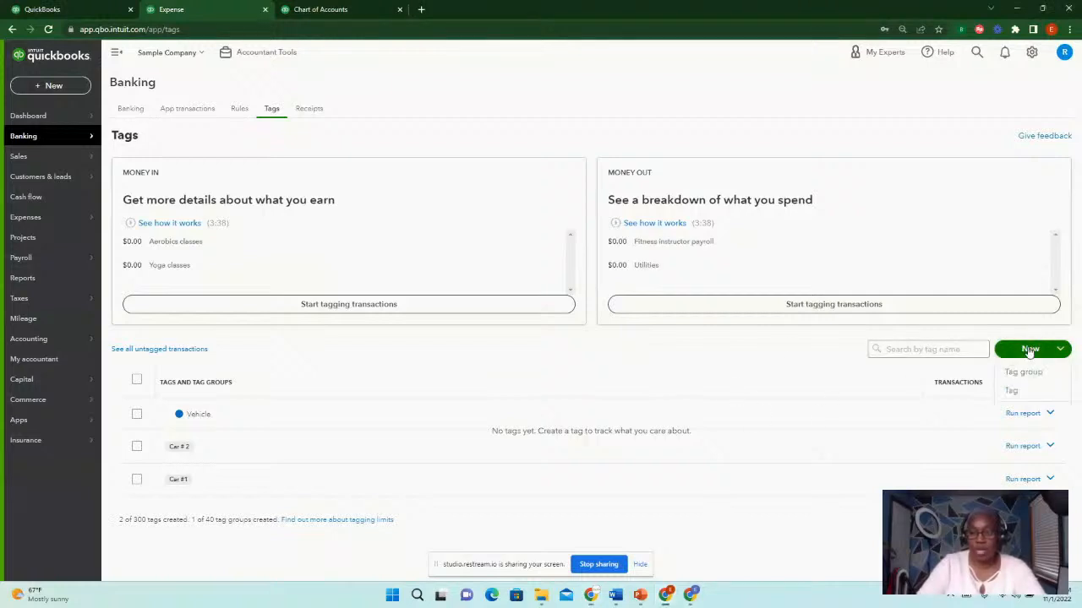
{"action": "left_click", "coordinate": [1024, 368]}
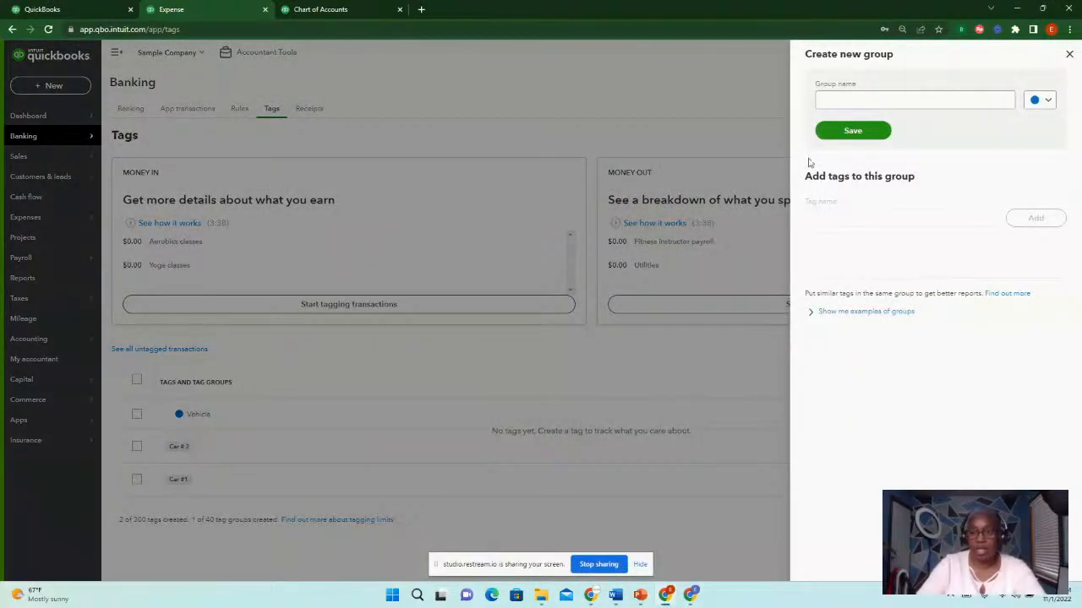
{"action": "left_click", "coordinate": [1069, 54]}
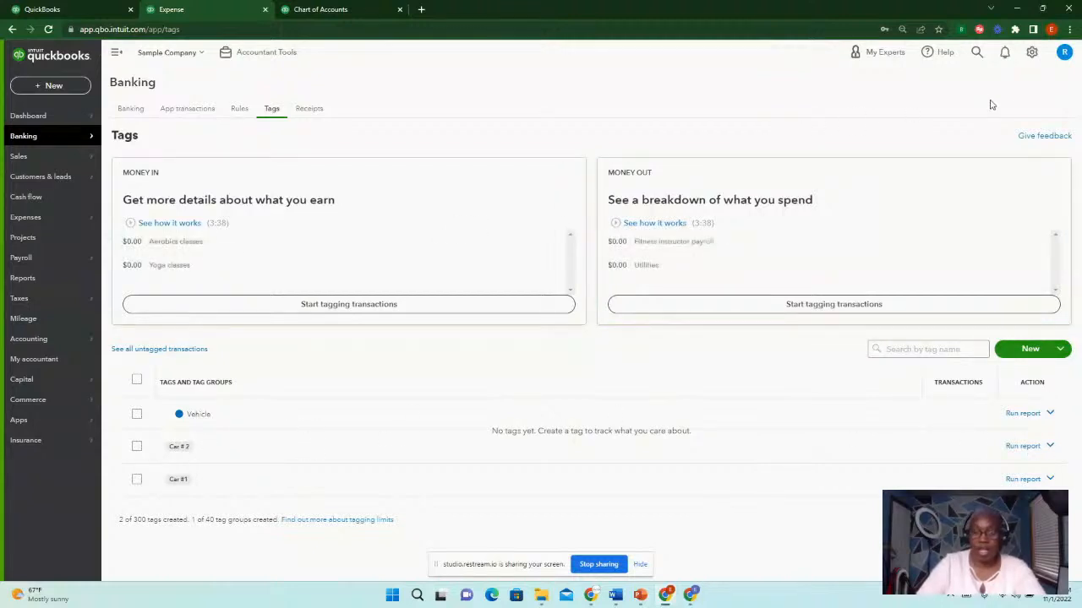
Reach the Tags page through the company settings and view the choices for creating a new tag group or tag.
{"action": "left_click", "coordinate": [1031, 54]}
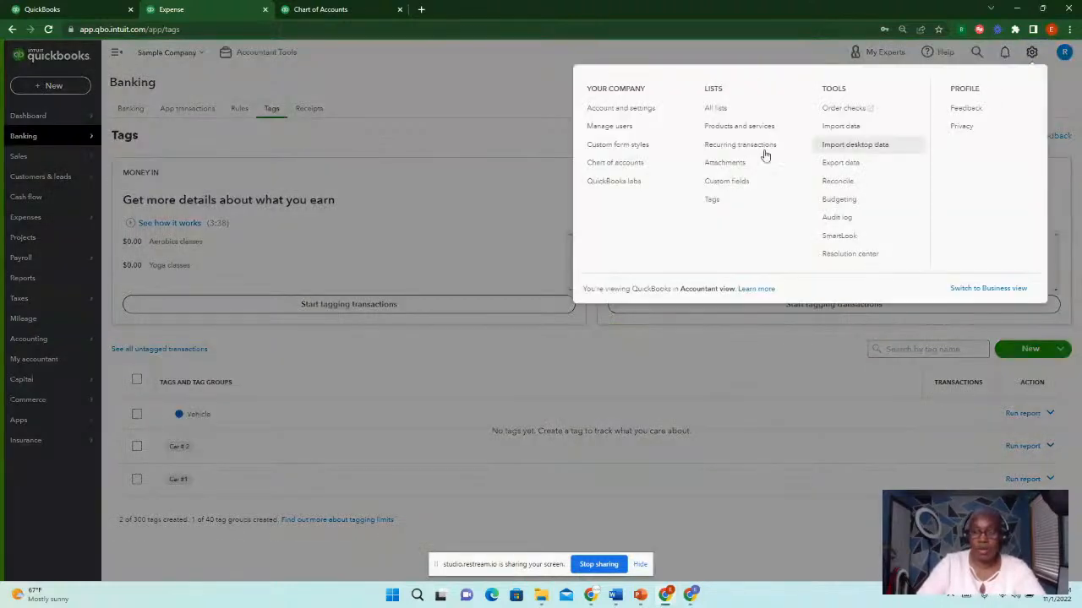
{"action": "left_click", "coordinate": [718, 201]}
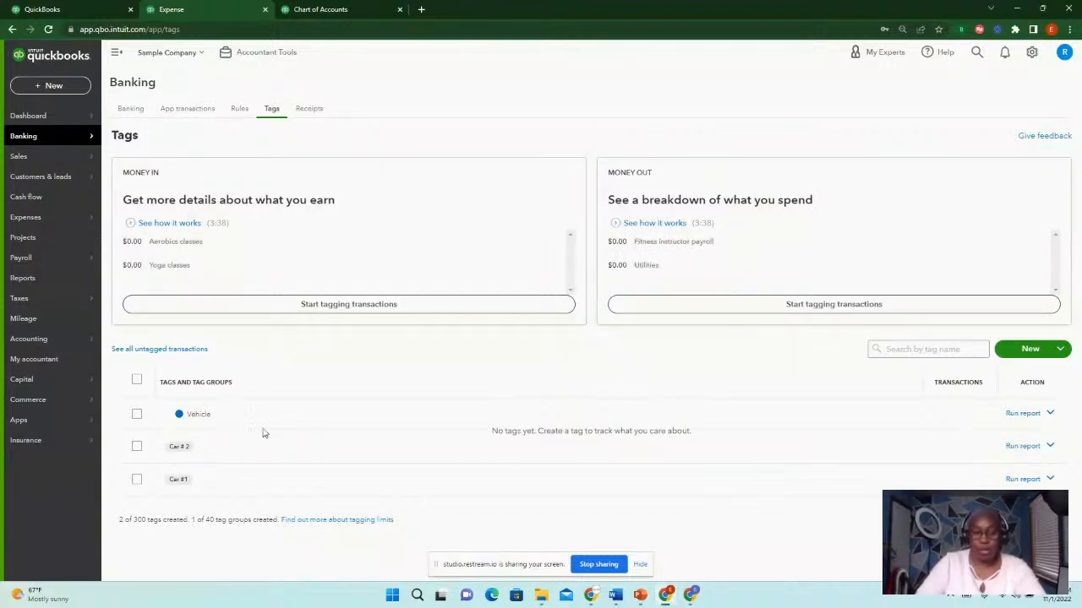
{"action": "left_click", "coordinate": [1040, 353]}
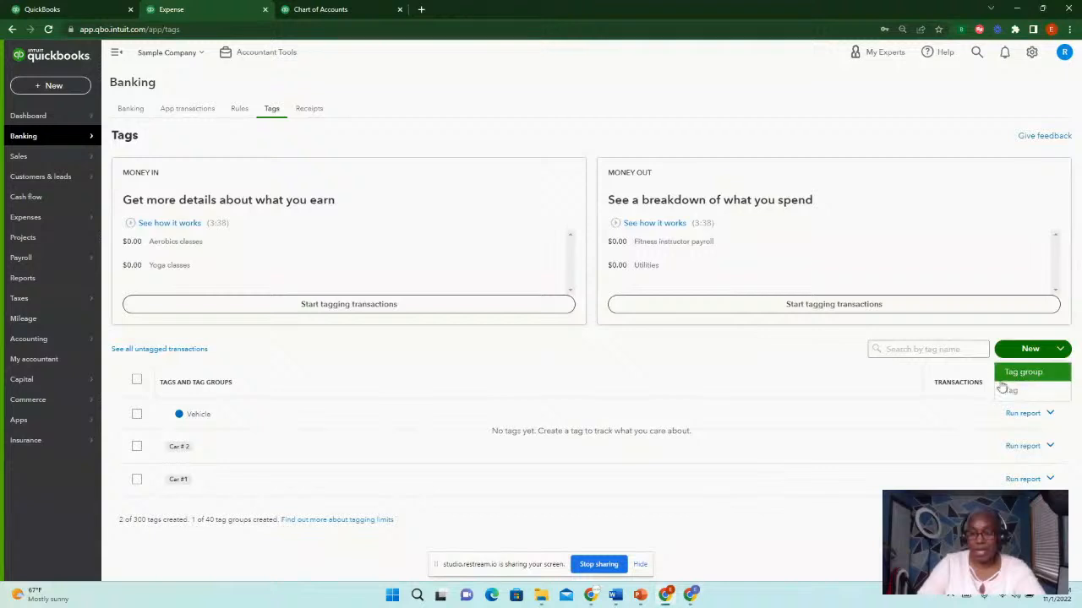
{"action": "left_click", "coordinate": [853, 381]}
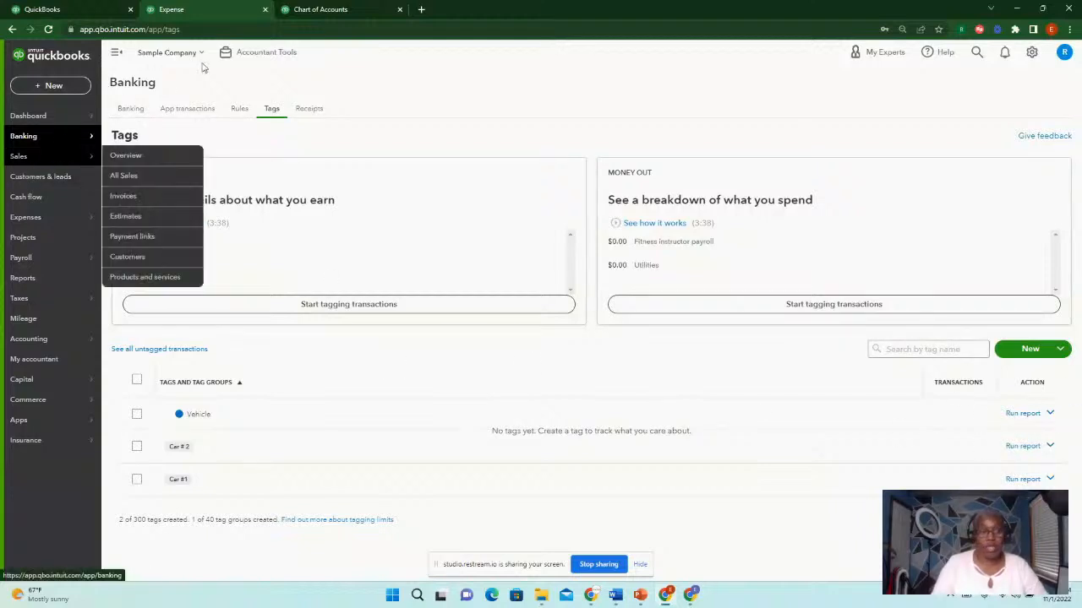
View the Chart of Accounts in its separate browser tab, return to Banking, and reload the tag list.
{"action": "left_click", "coordinate": [321, 9]}
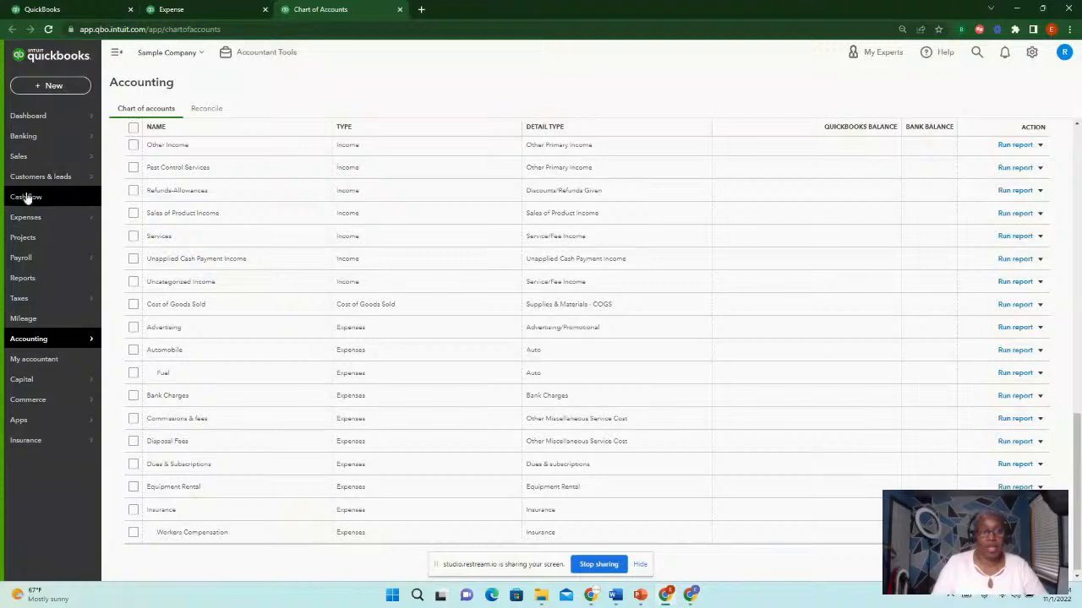
{"action": "left_click", "coordinate": [219, 9]}
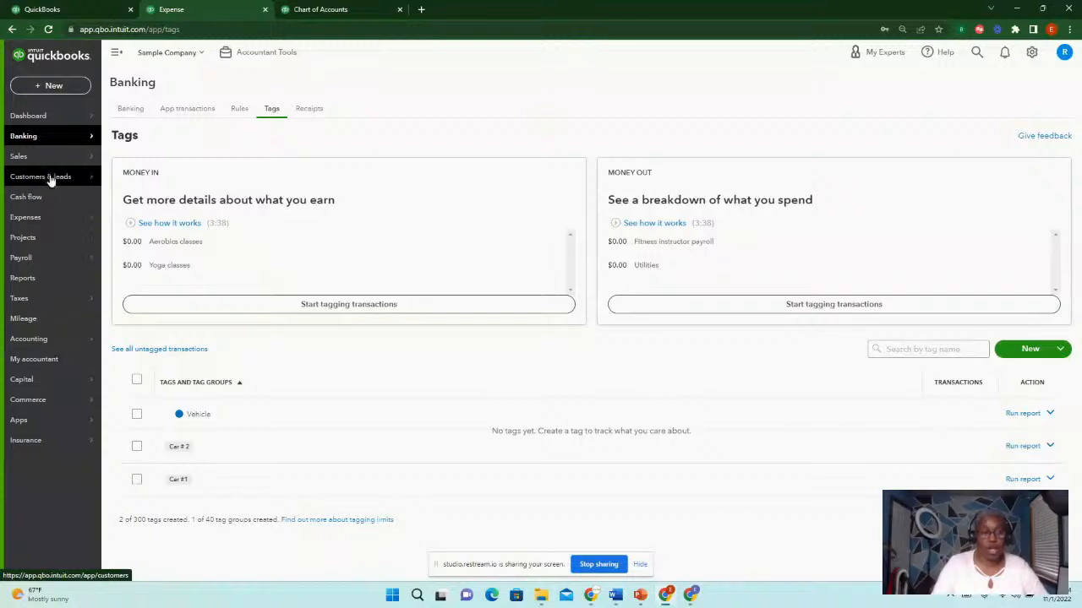
{"action": "left_click", "coordinate": [129, 110]}
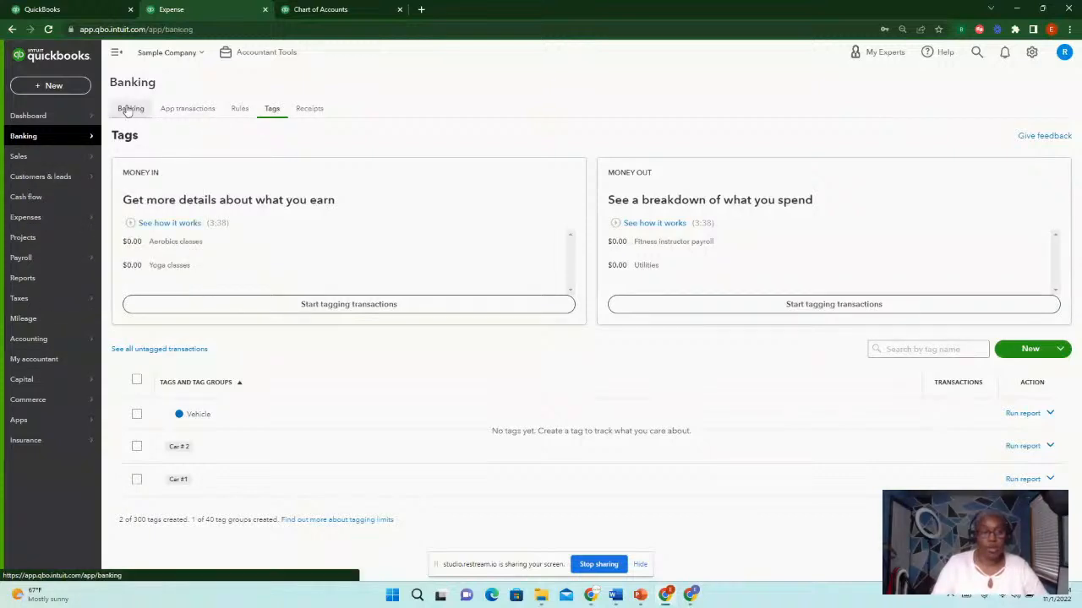
{"action": "left_click", "coordinate": [272, 110]}
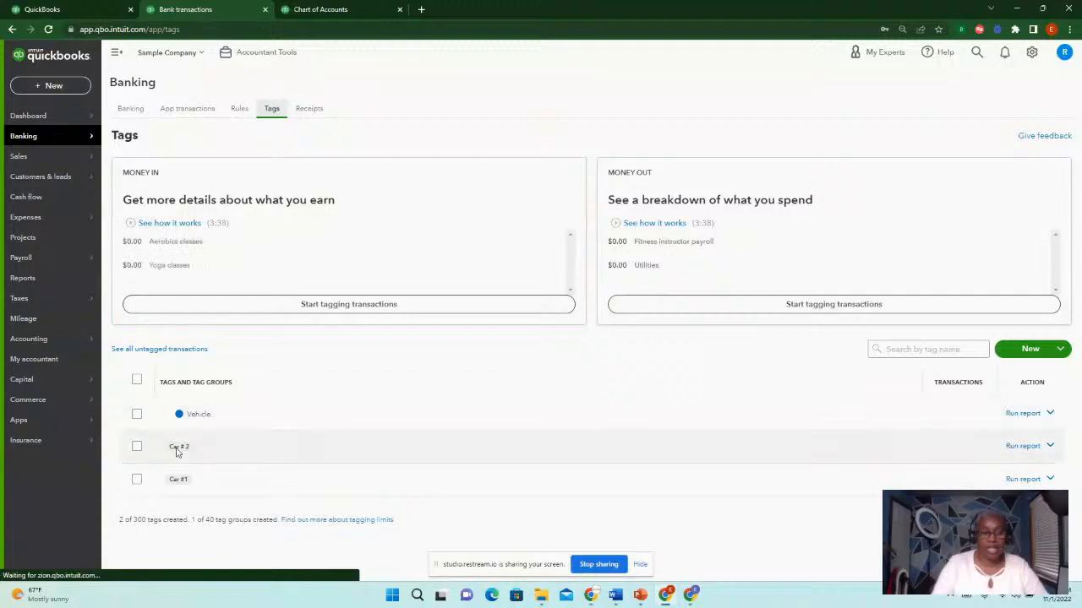
Edit the Car # 2 tag to assign it to the Vehicle group and save it.
{"action": "left_click", "coordinate": [1049, 446]}
{"action": "left_click", "coordinate": [1031, 470]}
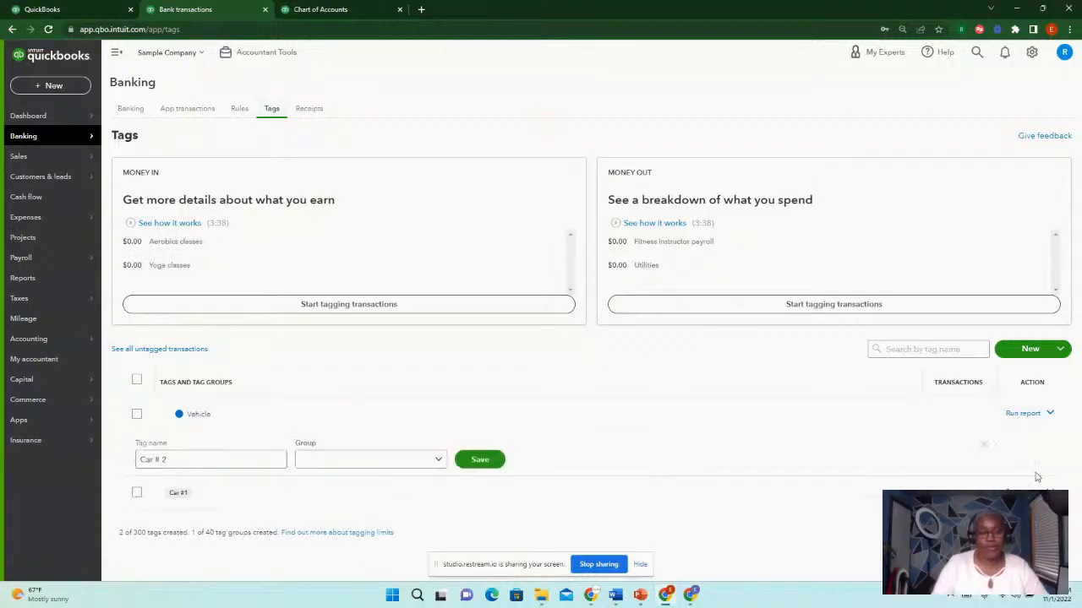
{"action": "left_click", "coordinate": [438, 463]}
{"action": "left_click", "coordinate": [346, 483]}
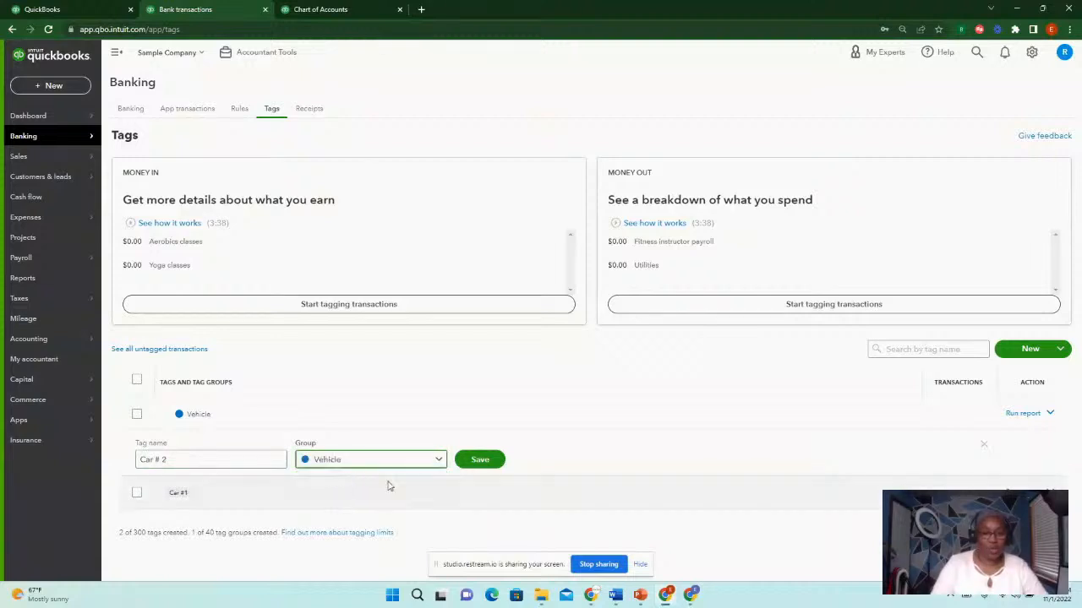
{"action": "left_click", "coordinate": [491, 465]}
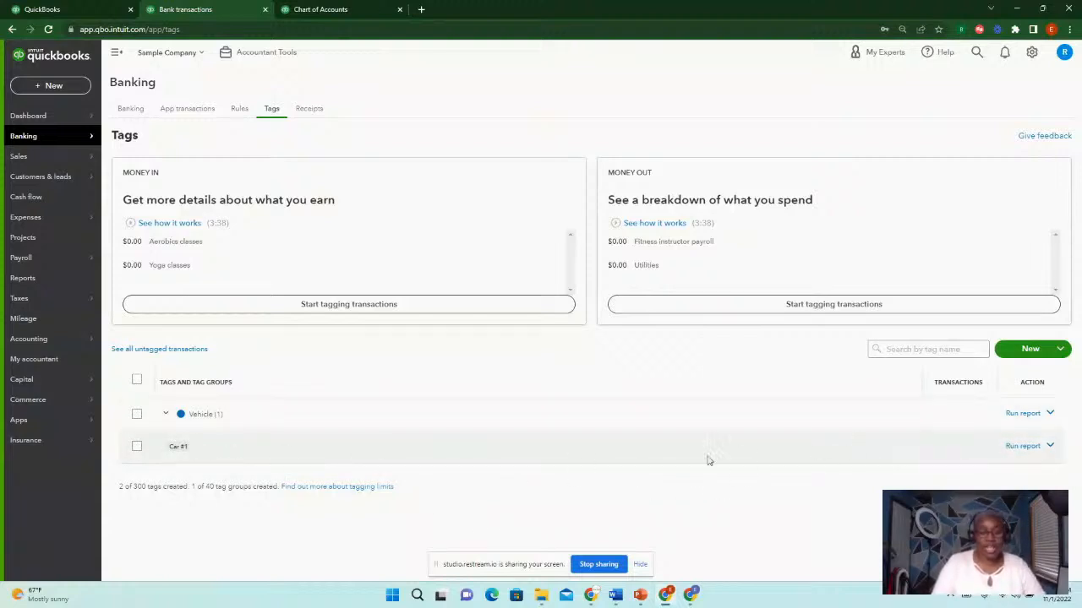
Reload the tag list, edit the Car #1 tag to assign it to the Vehicle group, and save it.
{"action": "left_click", "coordinate": [132, 110]}
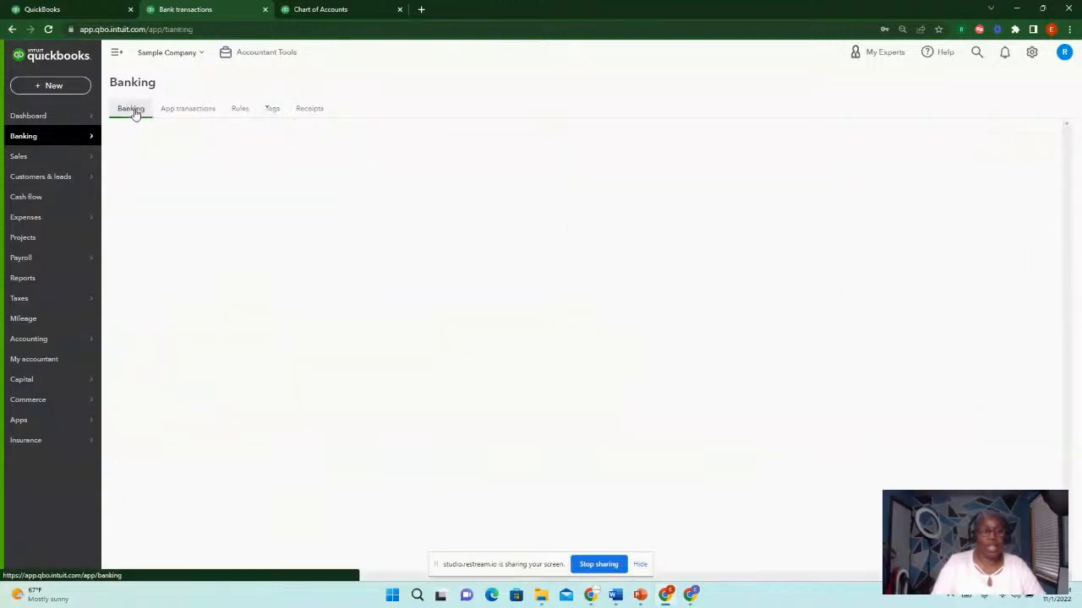
{"action": "left_click", "coordinate": [273, 110]}
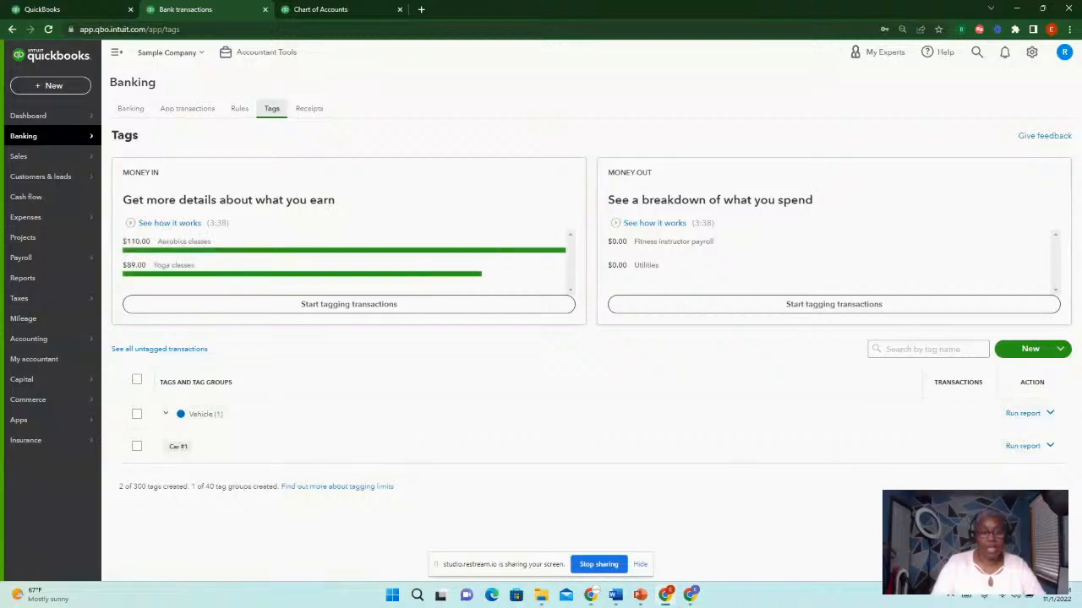
{"action": "left_click", "coordinate": [1049, 445]}
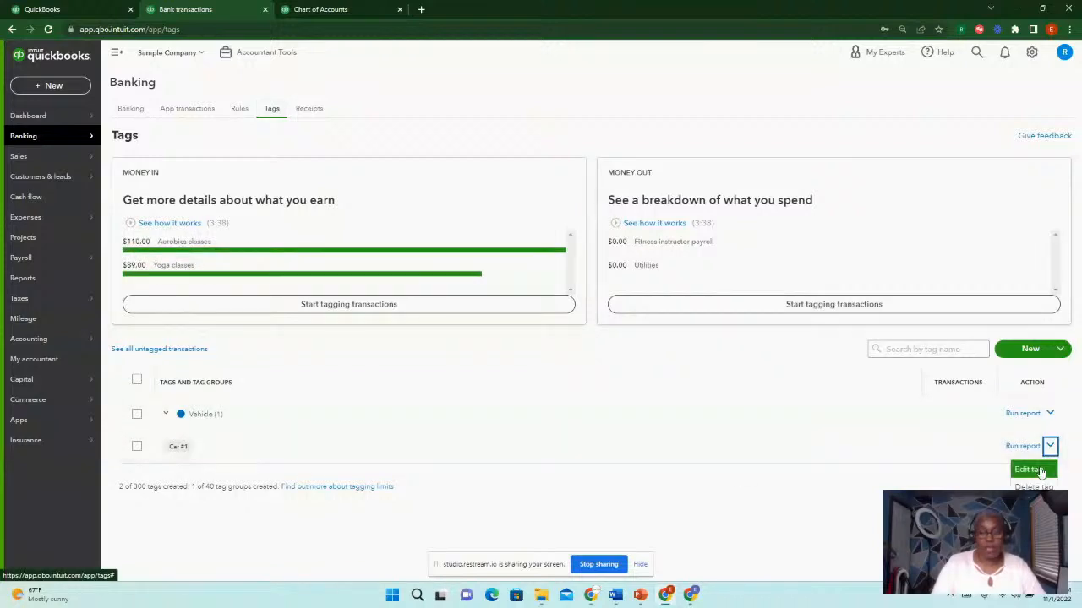
{"action": "left_click", "coordinate": [1034, 470]}
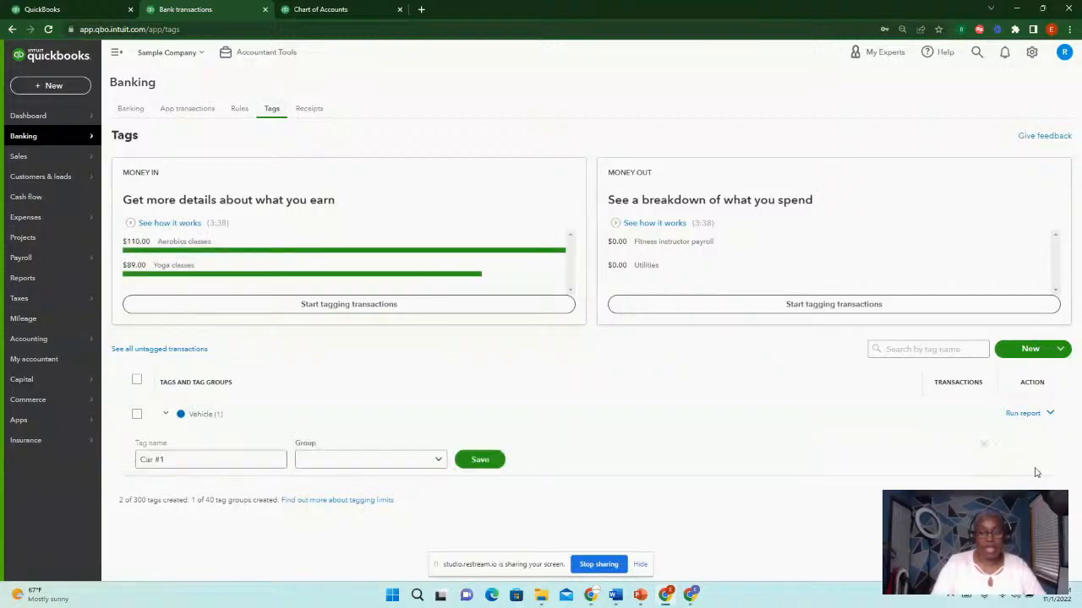
{"action": "left_click", "coordinate": [436, 459]}
{"action": "left_click", "coordinate": [350, 481]}
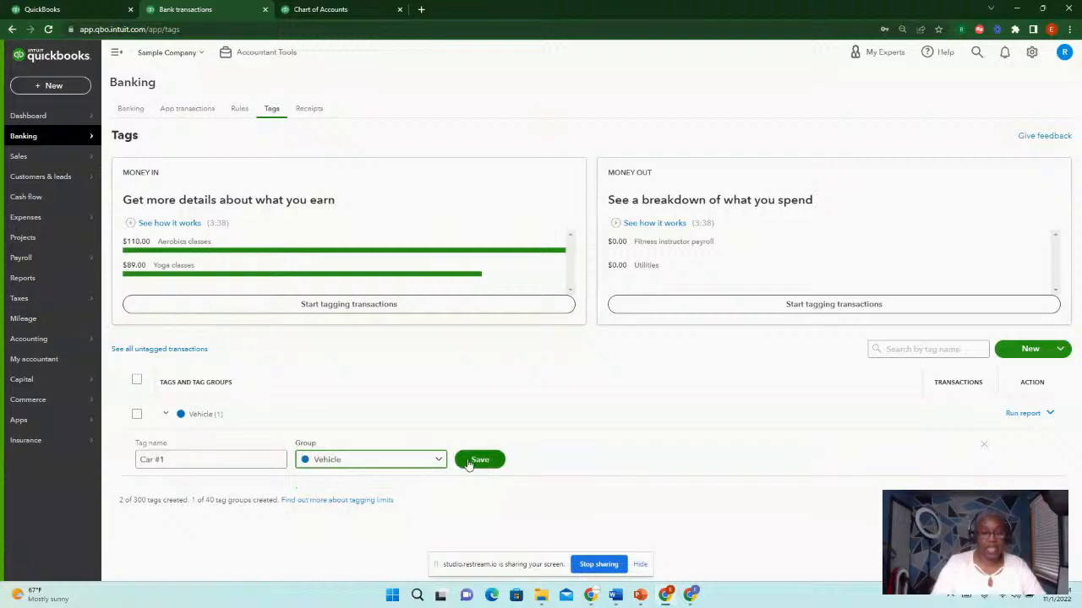
{"action": "left_click", "coordinate": [476, 460]}
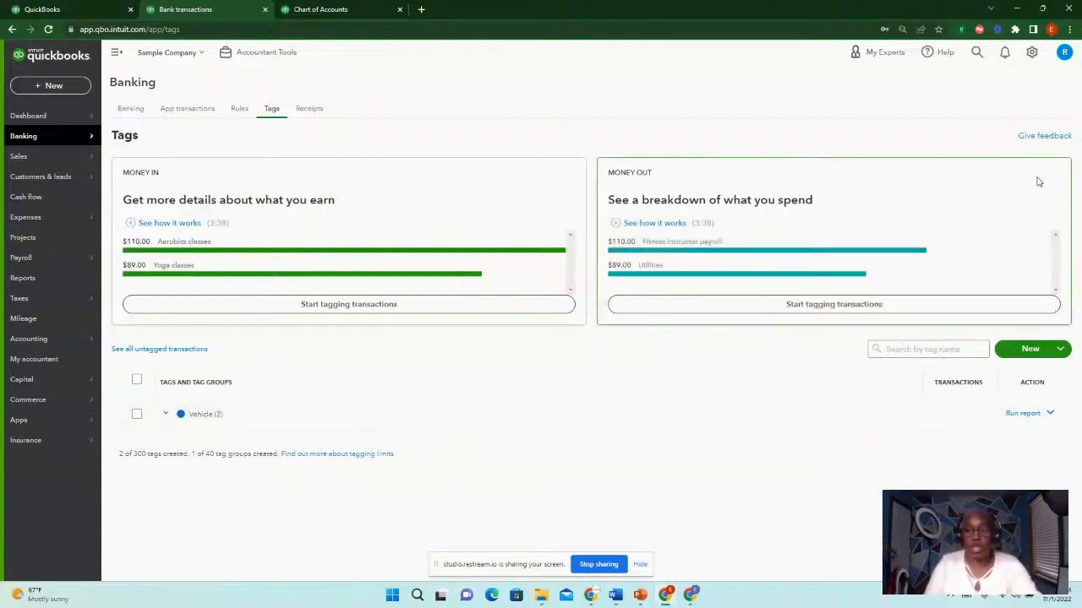
Create a tag group named Event with the default blue colour and finish without adding tags to it.
{"action": "left_click", "coordinate": [1037, 352]}
{"action": "left_click", "coordinate": [1022, 372]}
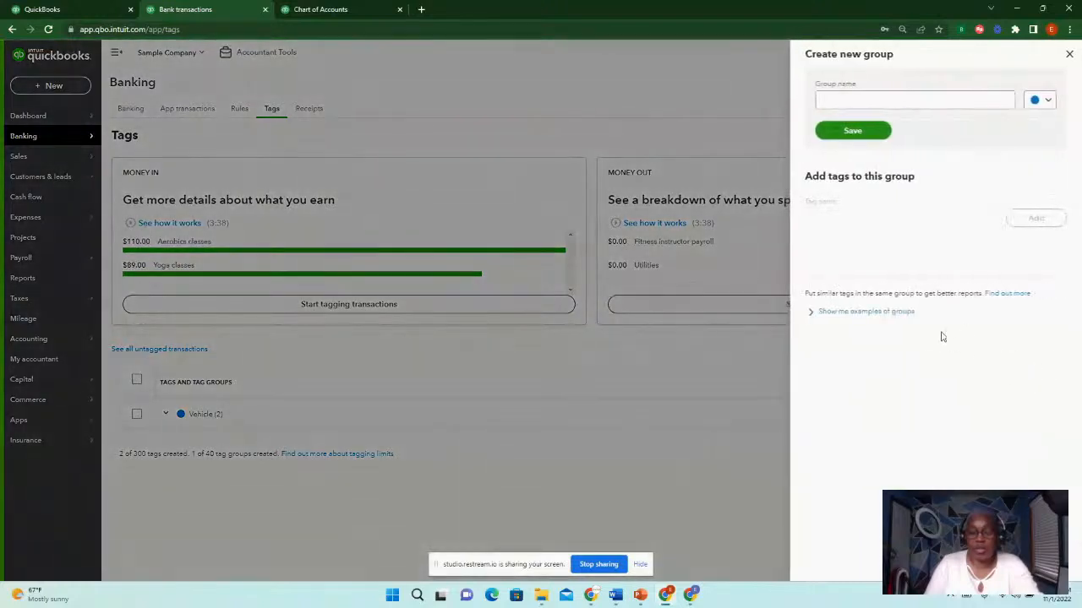
{"action": "left_click", "coordinate": [852, 101]}
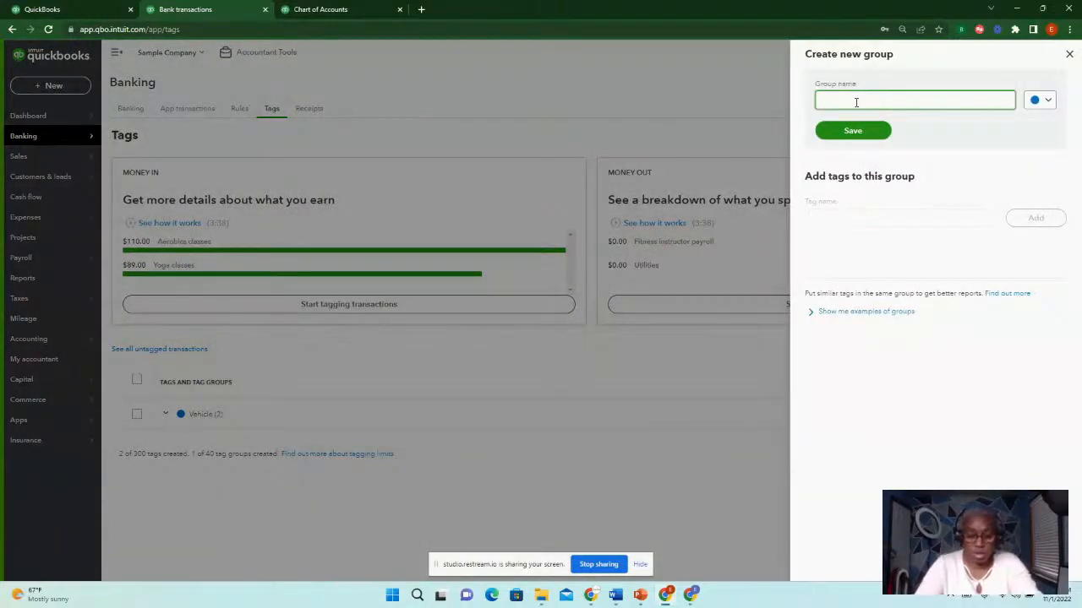
{"action": "type", "text": "Event"}
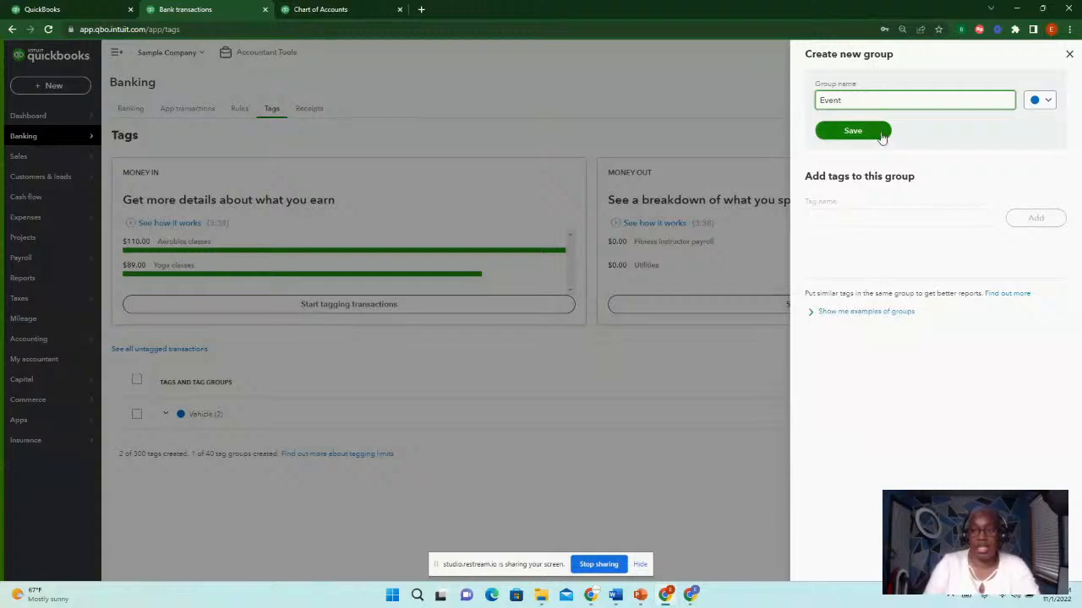
{"action": "left_click", "coordinate": [859, 138]}
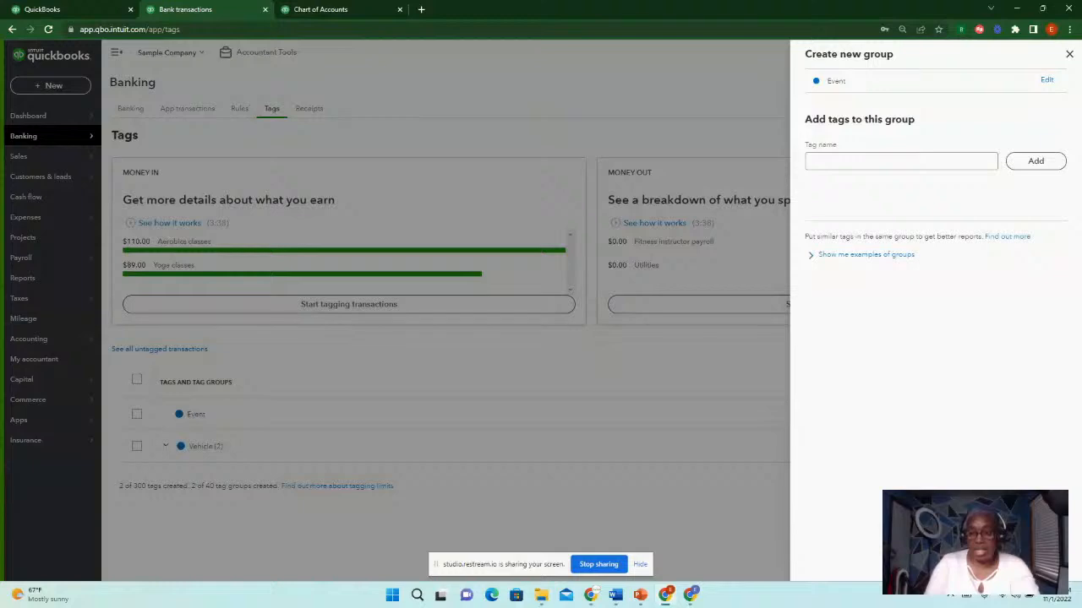
{"action": "left_click", "coordinate": [1044, 561]}
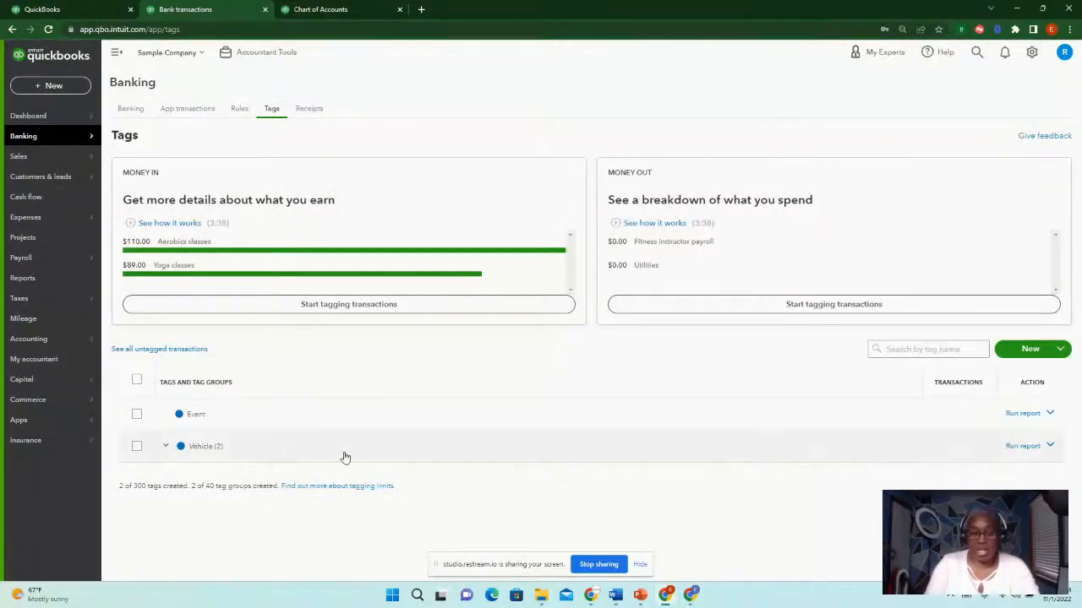
Create a tag named July 2022 in the Event group and save it.
{"action": "left_click", "coordinate": [1055, 350]}
{"action": "left_click", "coordinate": [1023, 395]}
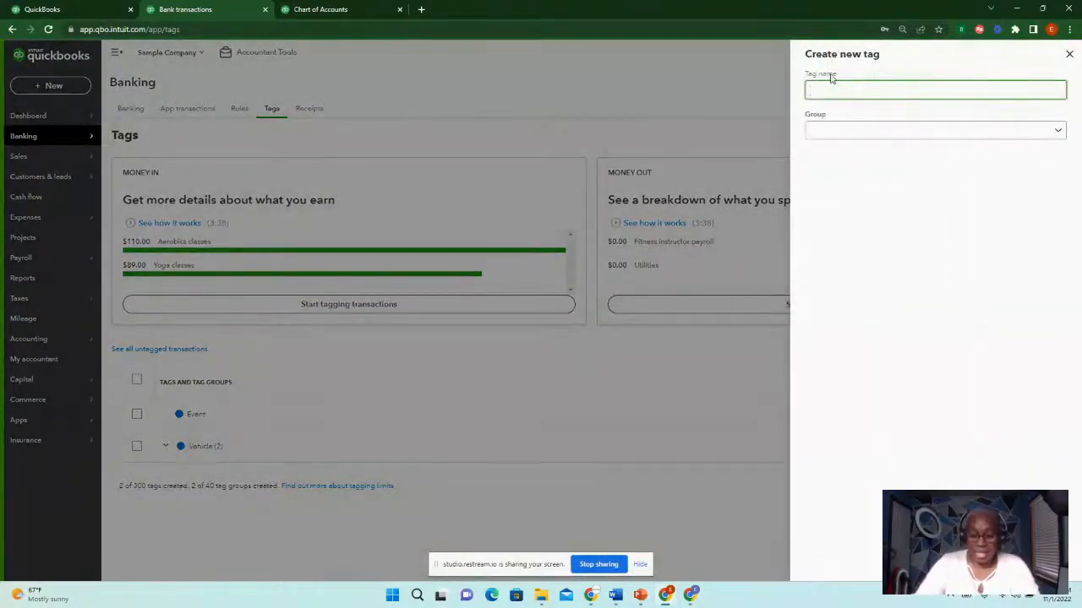
{"action": "type", "text": "July"}
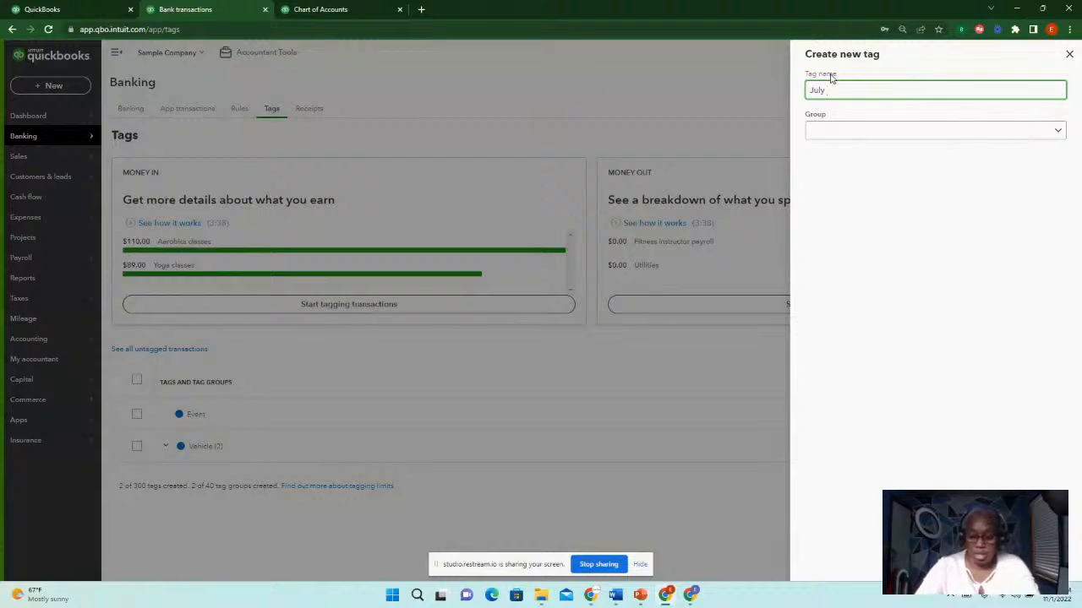
{"action": "type", "text": " 2022"}
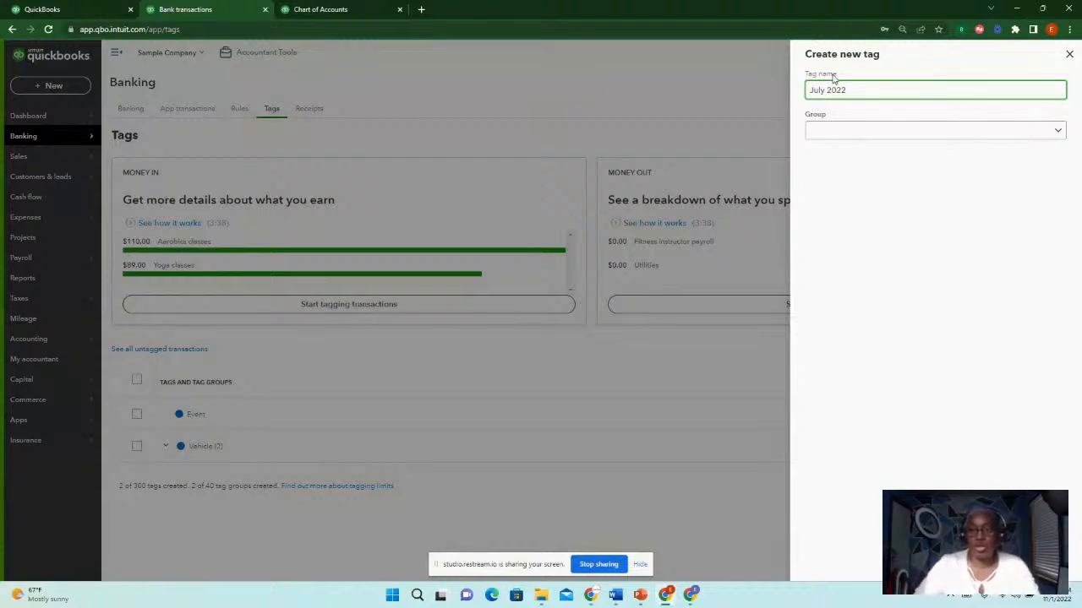
{"action": "left_click", "coordinate": [921, 131]}
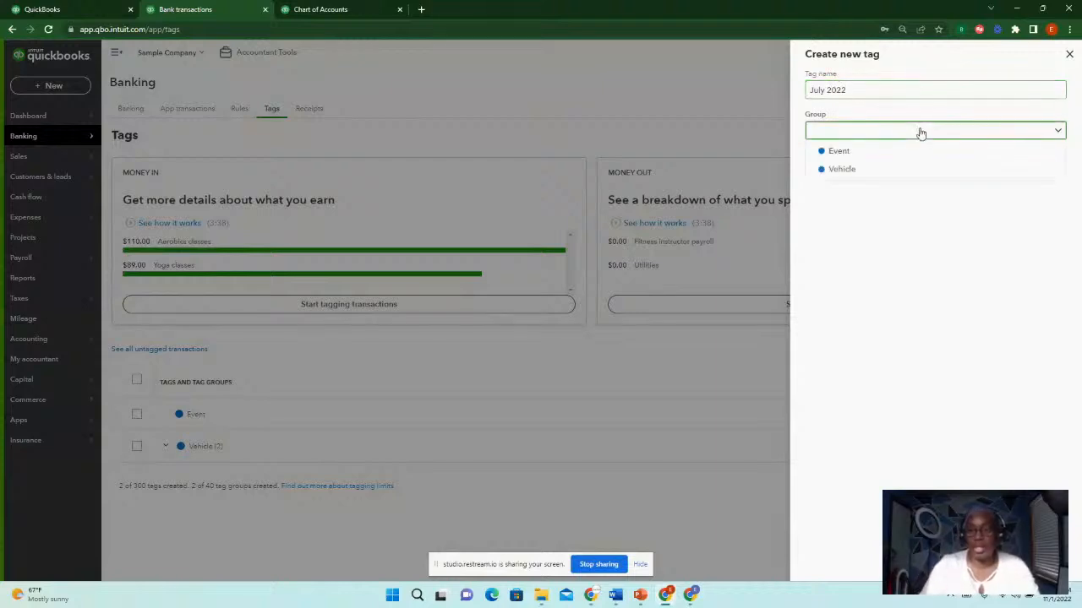
{"action": "left_click", "coordinate": [856, 152]}
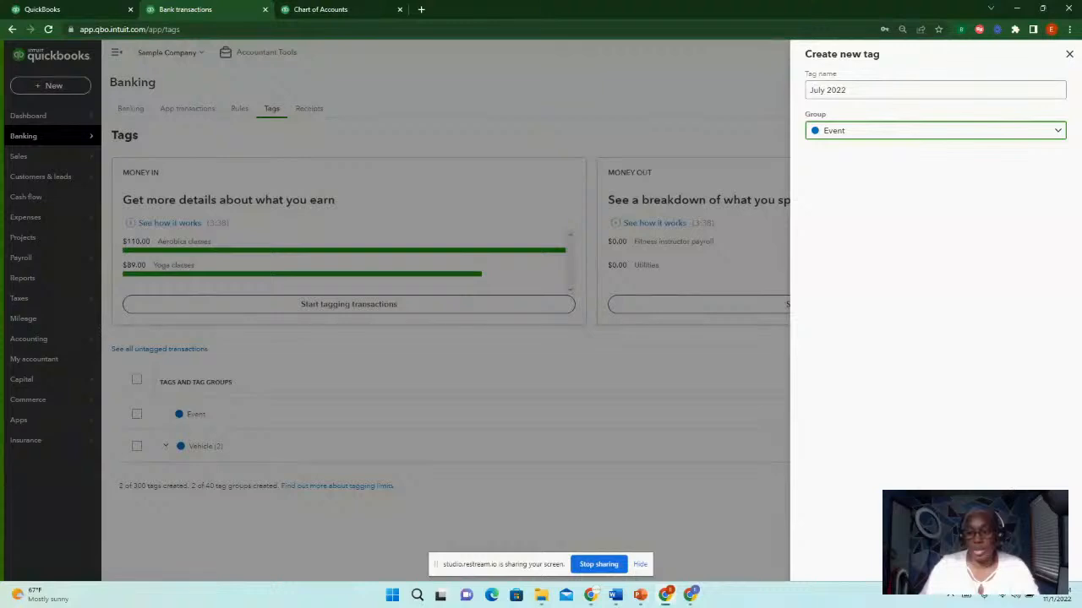
{"action": "left_click", "coordinate": [1046, 564]}
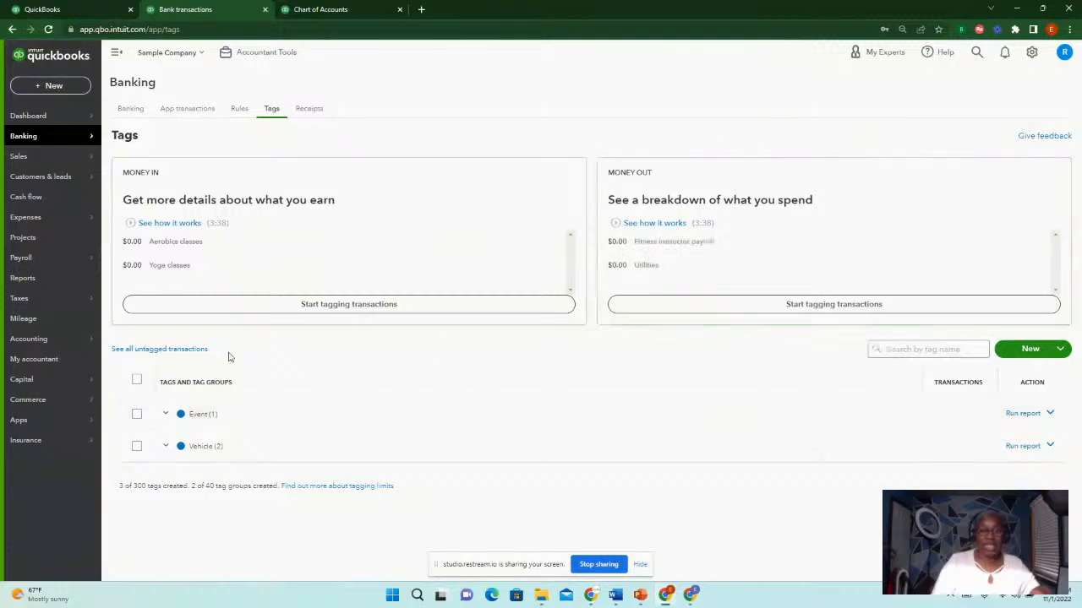
Visit the Dashboard and go back through Banking to the Tags page listing the Event and Vehicle groups.
{"action": "left_click", "coordinate": [38, 123]}
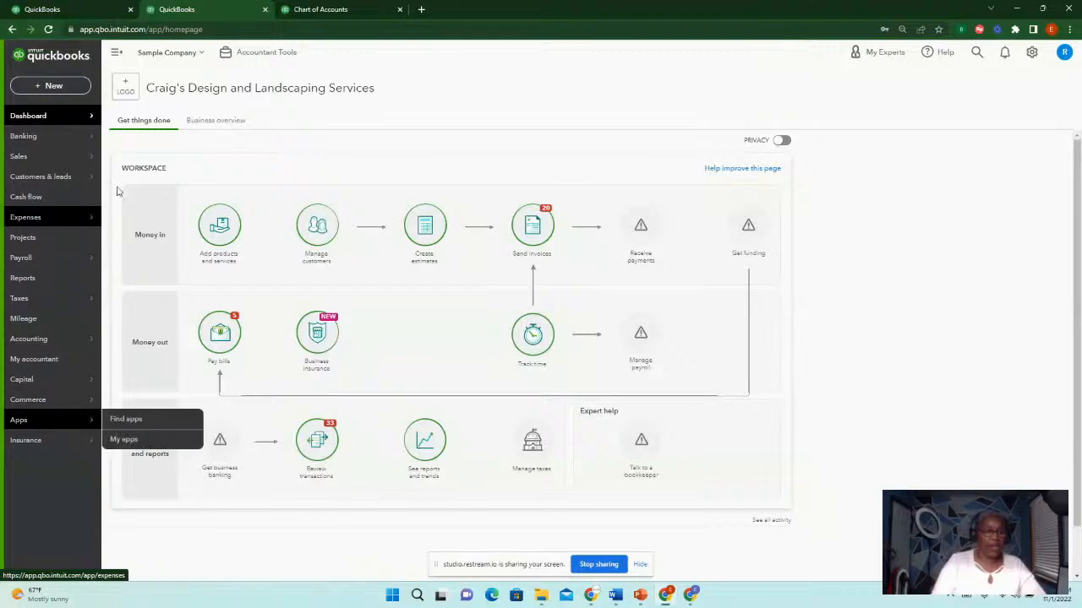
{"action": "mouse_move", "coordinate": [37, 123]}
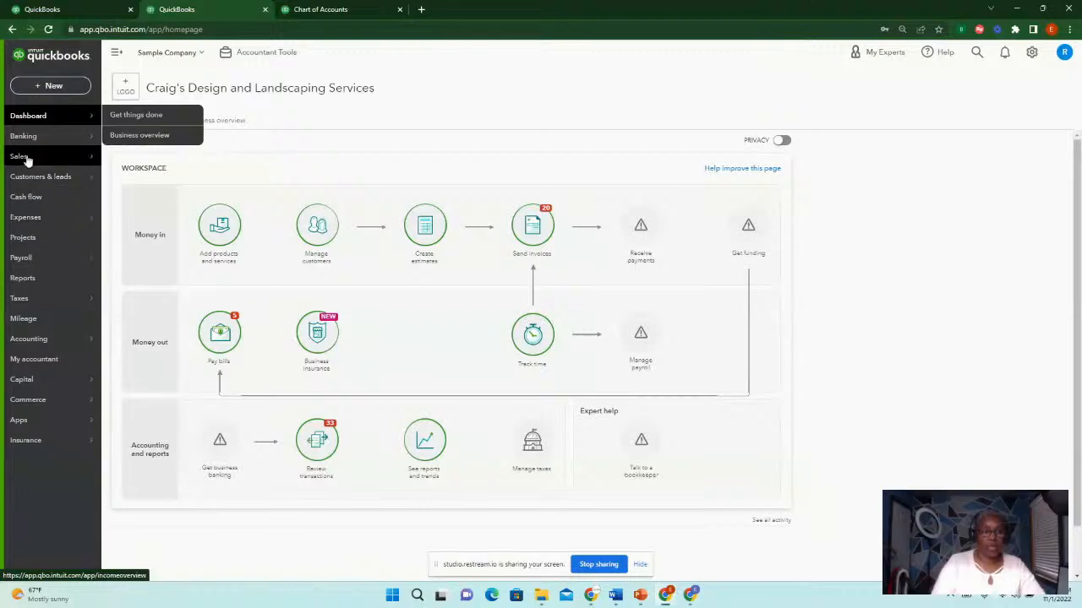
{"action": "left_click", "coordinate": [28, 139]}
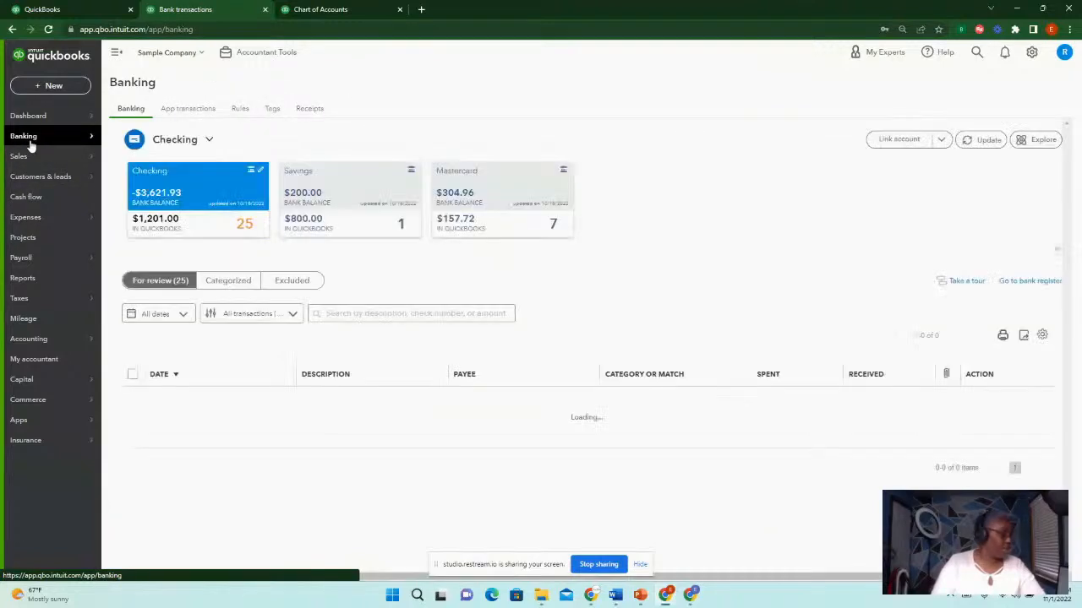
{"action": "left_click", "coordinate": [271, 112]}
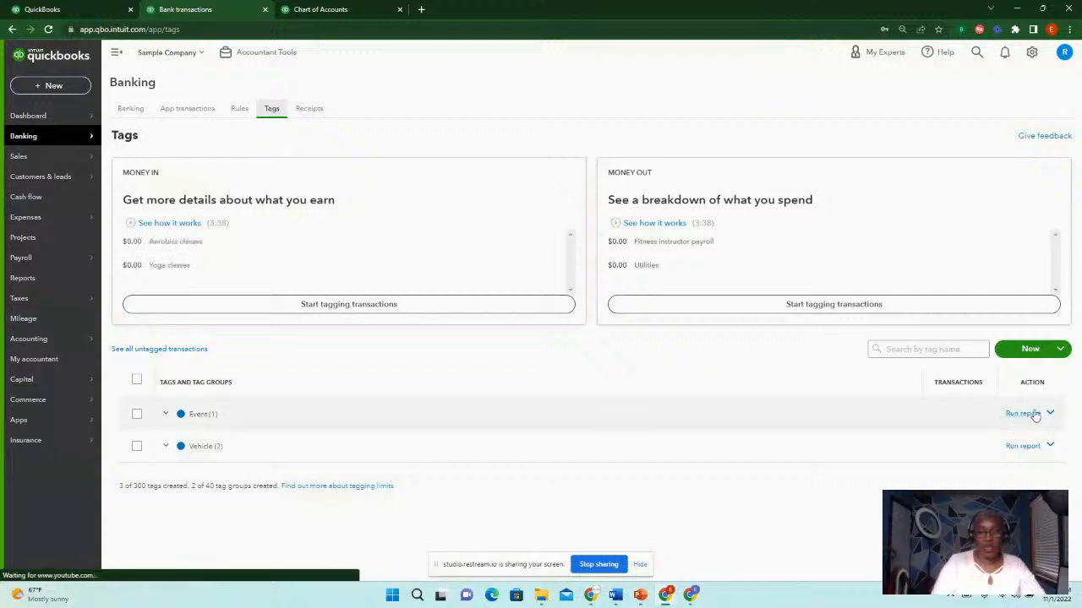
Run the tag group report for the Event group, then return to the list of bank transactions for review.
{"action": "left_click", "coordinate": [1020, 414]}
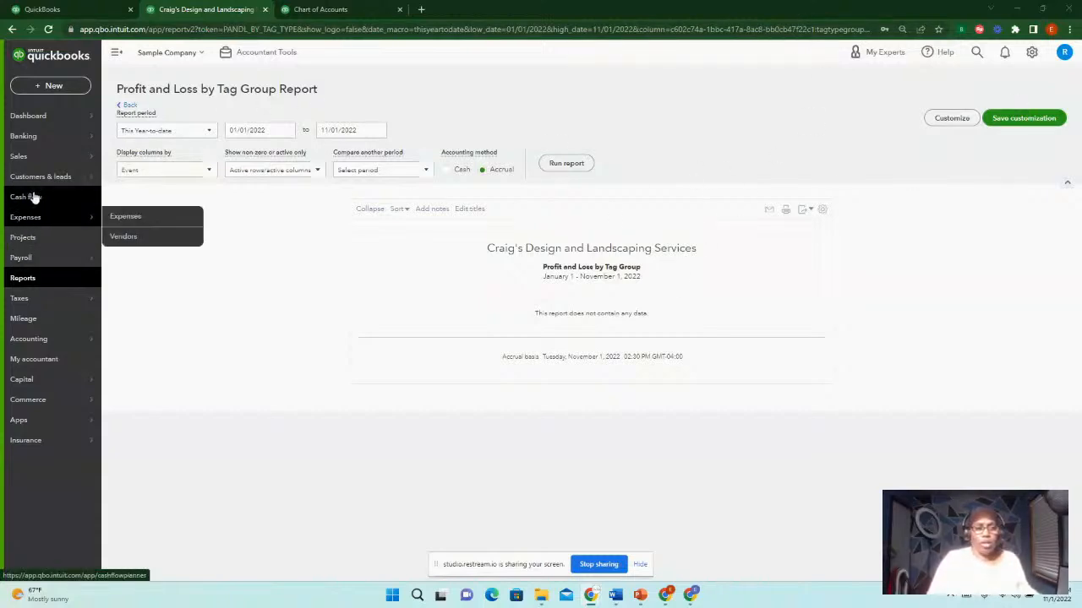
{"action": "left_click", "coordinate": [28, 138]}
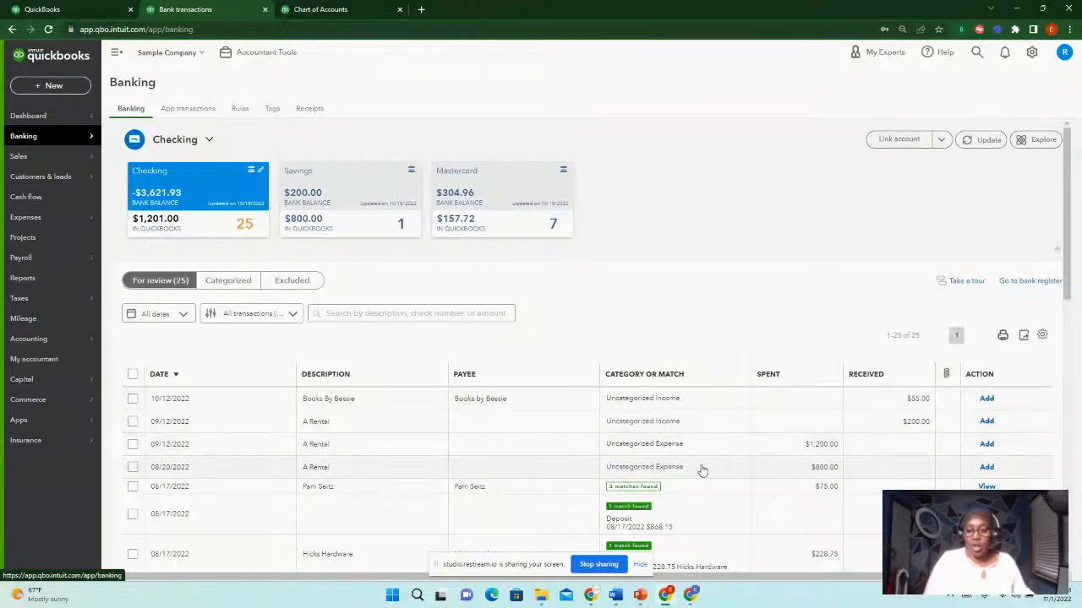
Expand the $1,200.00 A Rental bank transaction and tag it Vehicle: Car # 2, adding and removing the Event: July 2022 tag.
{"action": "left_click", "coordinate": [520, 450]}
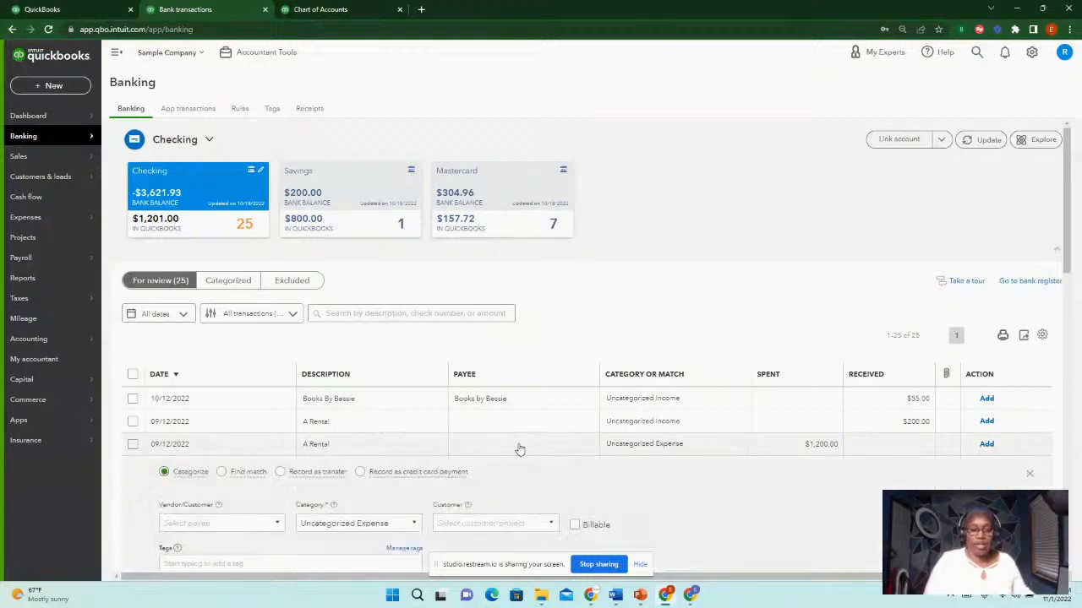
{"action": "scroll", "coordinate": [696, 409], "scroll_direction": "down", "scroll_amount": 2}
{"action": "scroll", "coordinate": [693, 404], "scroll_direction": "down", "scroll_amount": 1}
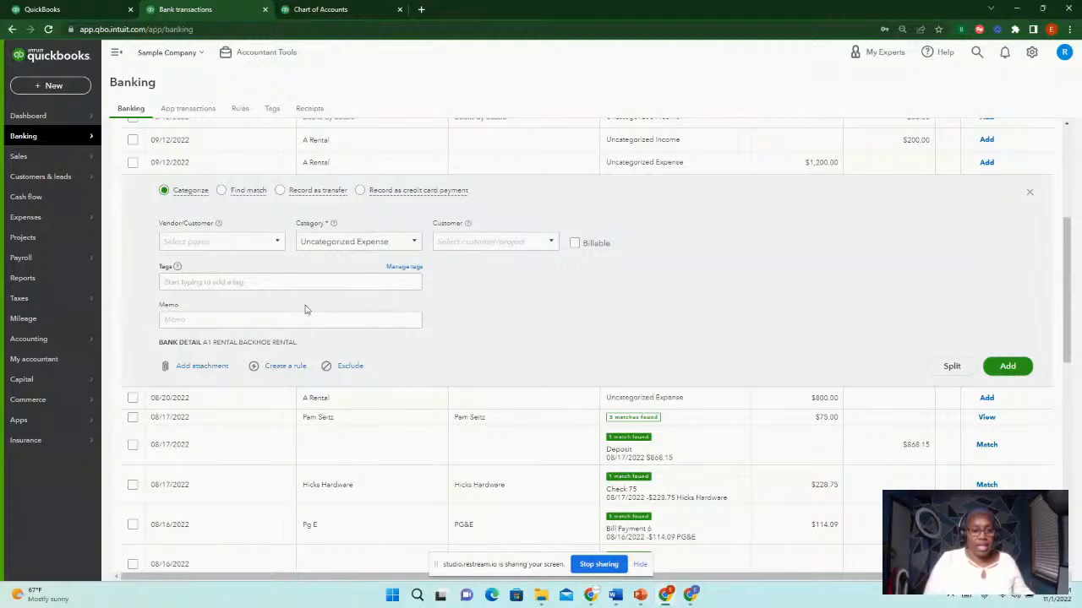
{"action": "left_click", "coordinate": [191, 281]}
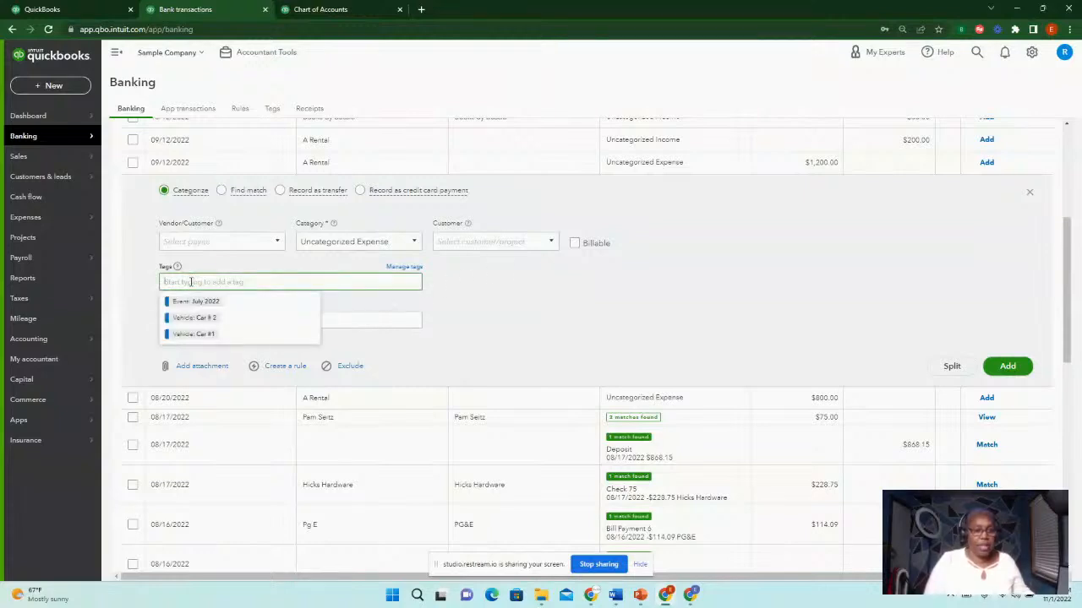
{"action": "left_click", "coordinate": [217, 320]}
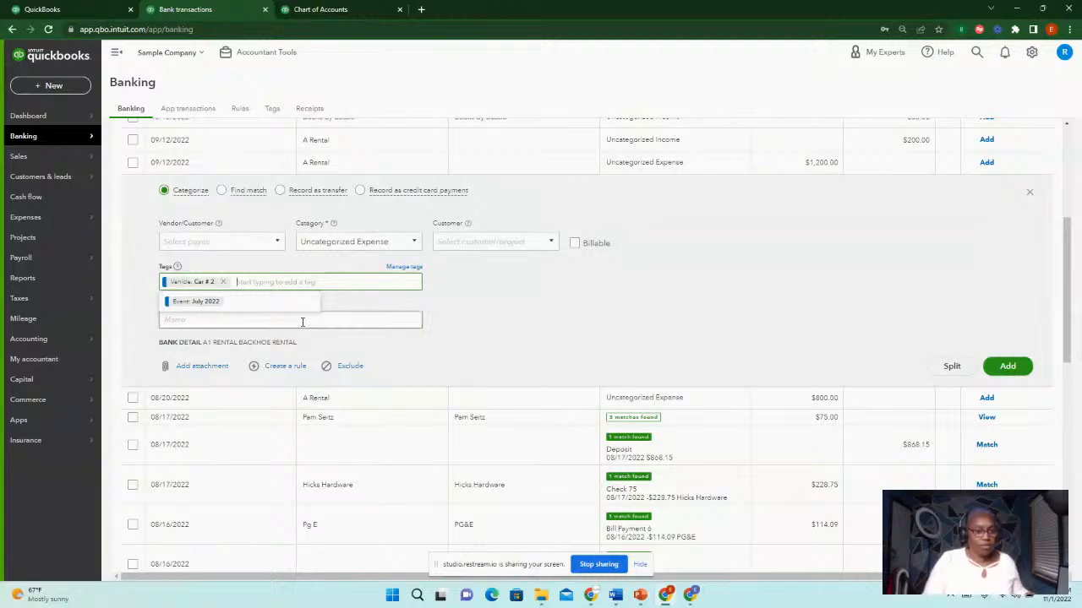
{"action": "left_click", "coordinate": [209, 304]}
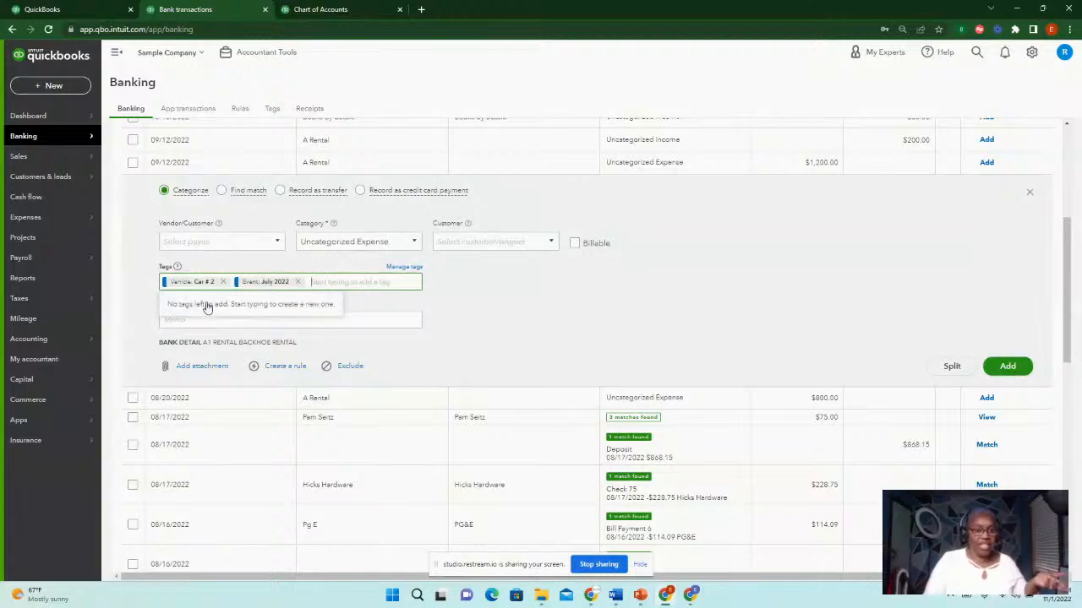
{"action": "left_click", "coordinate": [298, 284]}
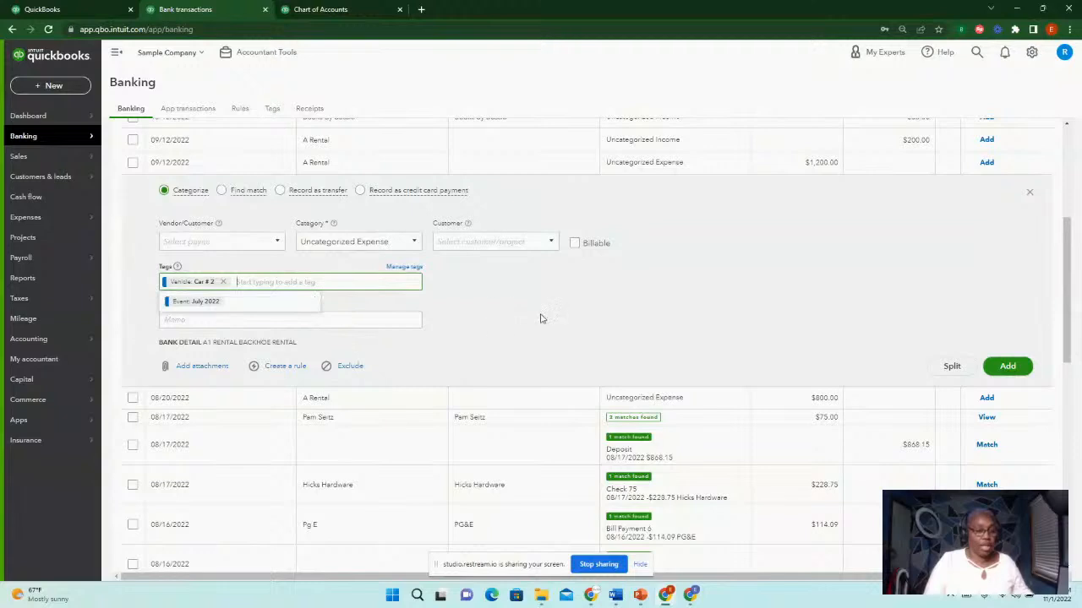
Set the category of the $1,200.00 A Rental transaction to Automobile and add it to the books.
{"action": "scroll", "coordinate": [519, 311], "scroll_direction": "up", "scroll_amount": 2}
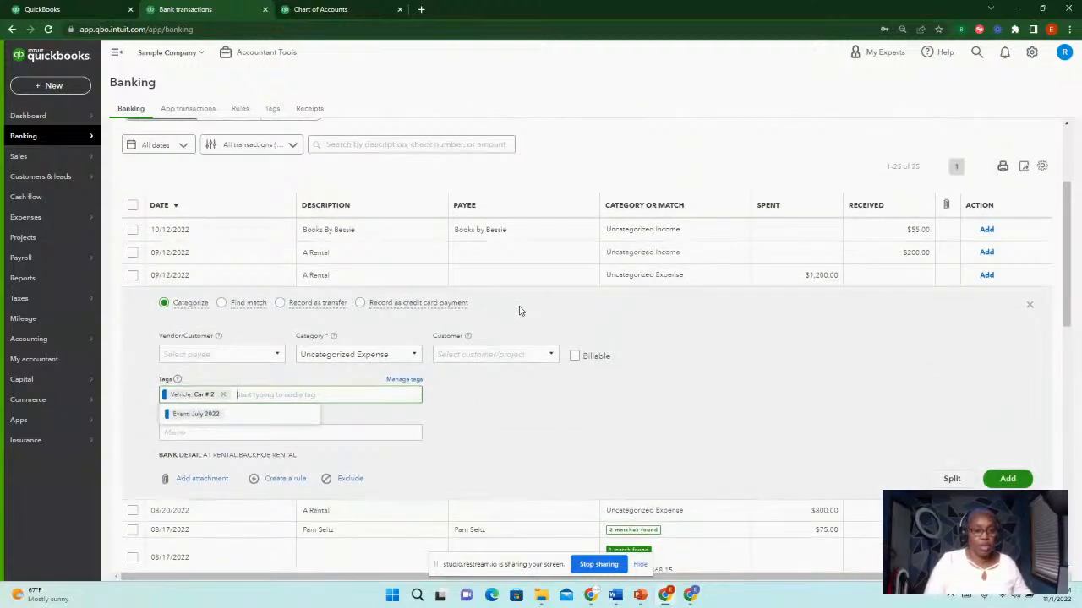
{"action": "scroll", "coordinate": [519, 311], "scroll_direction": "down", "scroll_amount": 1}
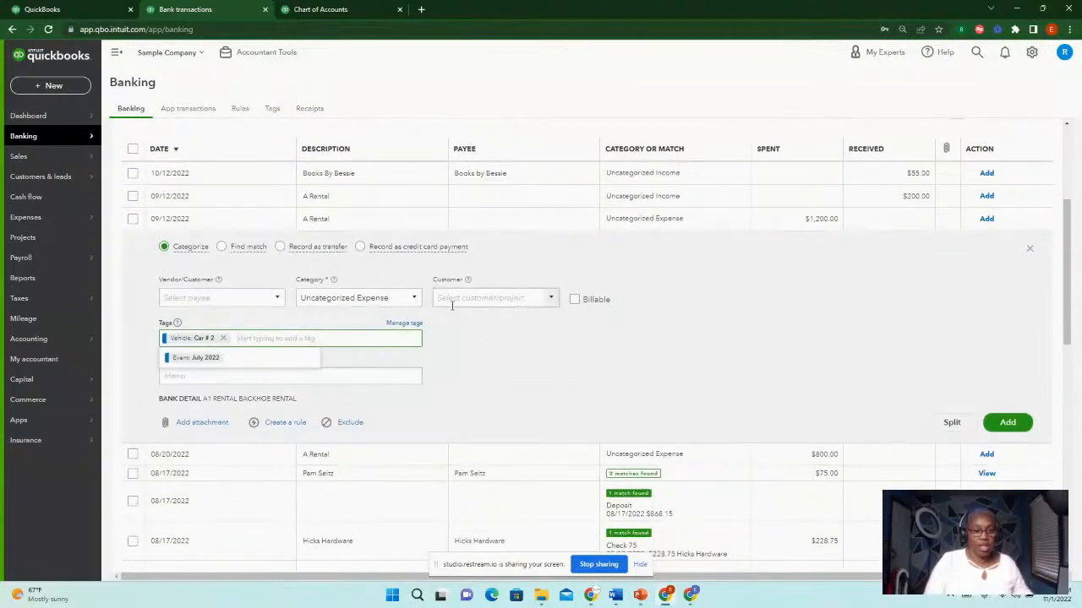
{"action": "left_click", "coordinate": [415, 300]}
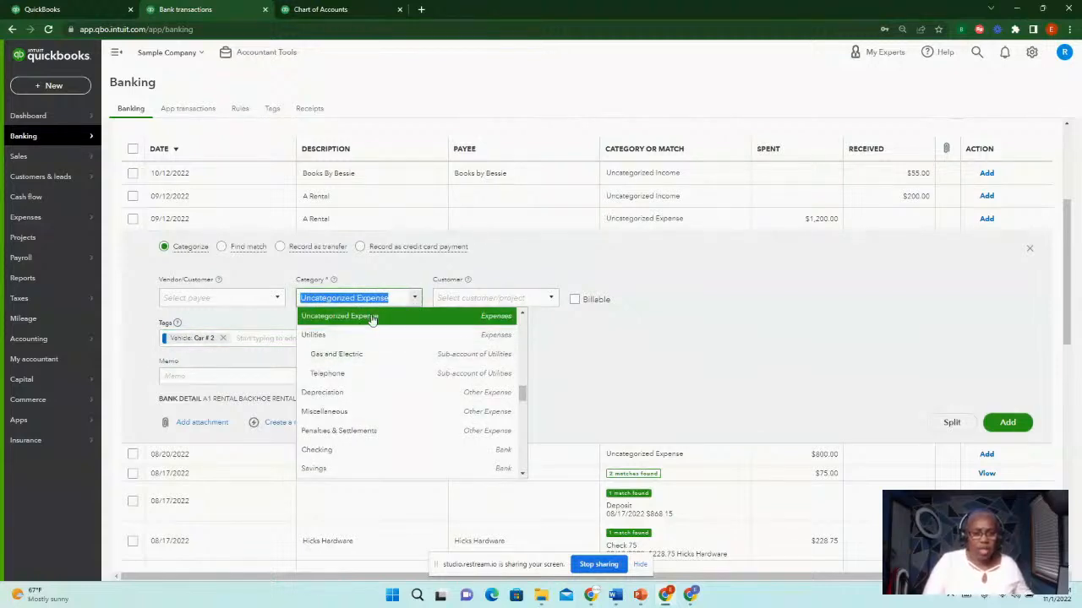
{"action": "type", "text": "Automobile"}
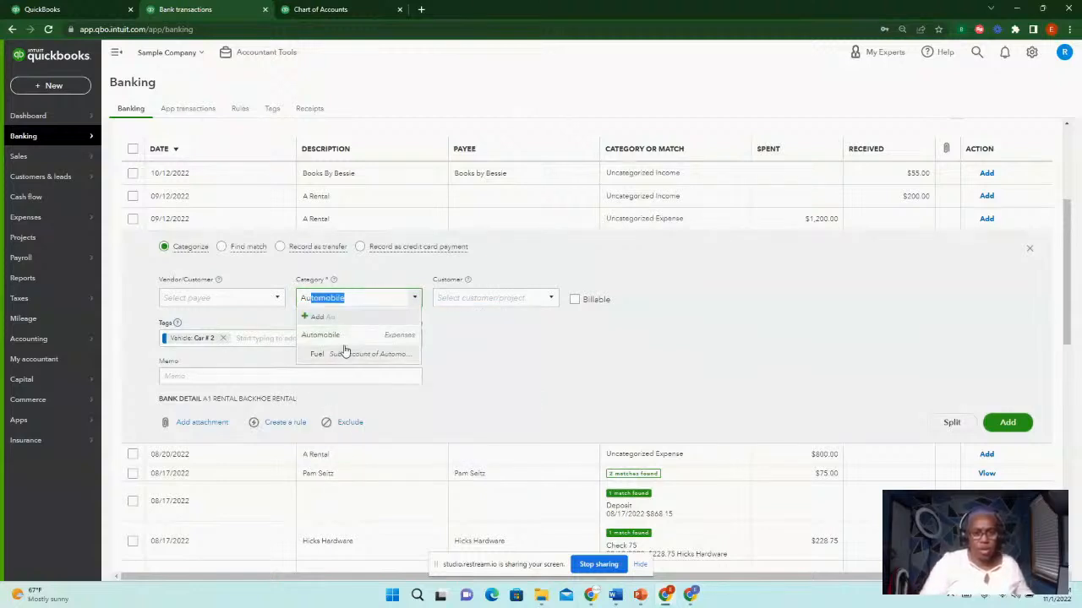
{"action": "left_click", "coordinate": [338, 337]}
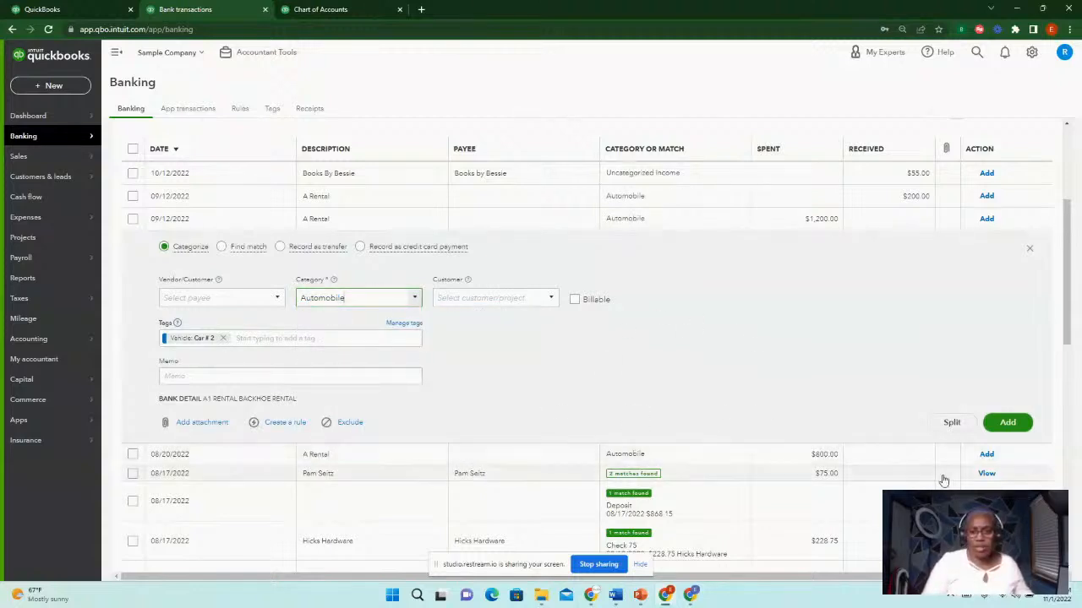
{"action": "left_click", "coordinate": [1009, 423]}
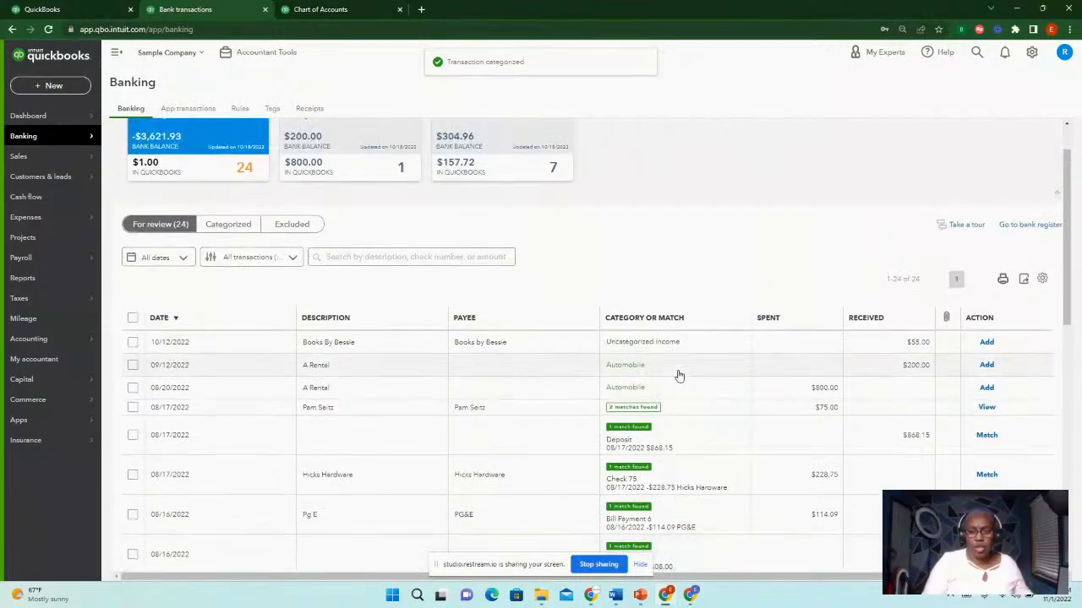
Create an expense with Chin's Gas and Oil as payee, tag it Vehicle: Car # 2, and save it.
{"action": "left_click", "coordinate": [50, 86]}
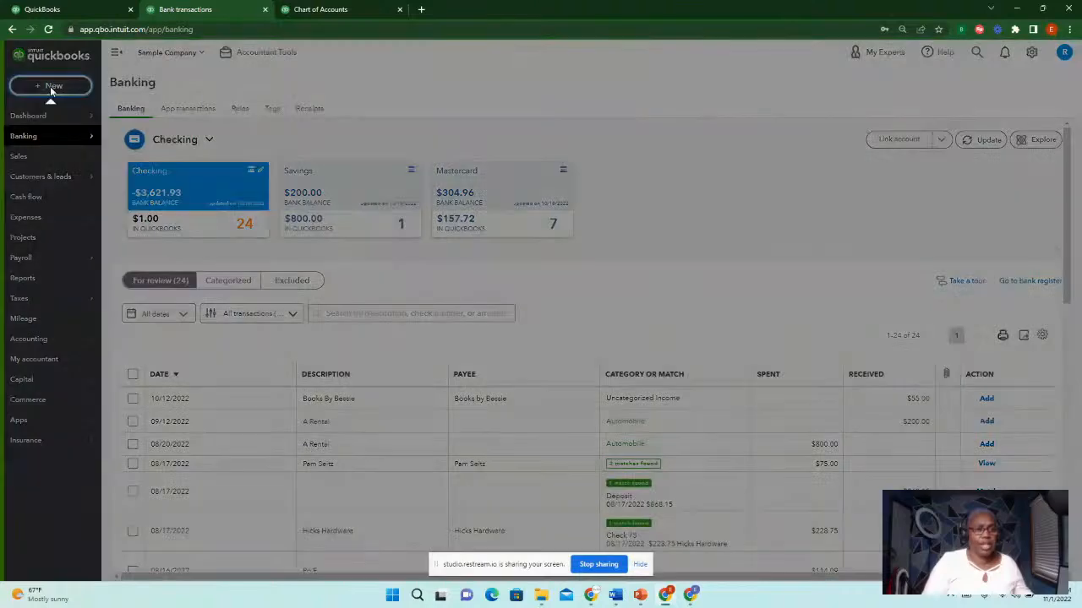
{"action": "left_click", "coordinate": [154, 146]}
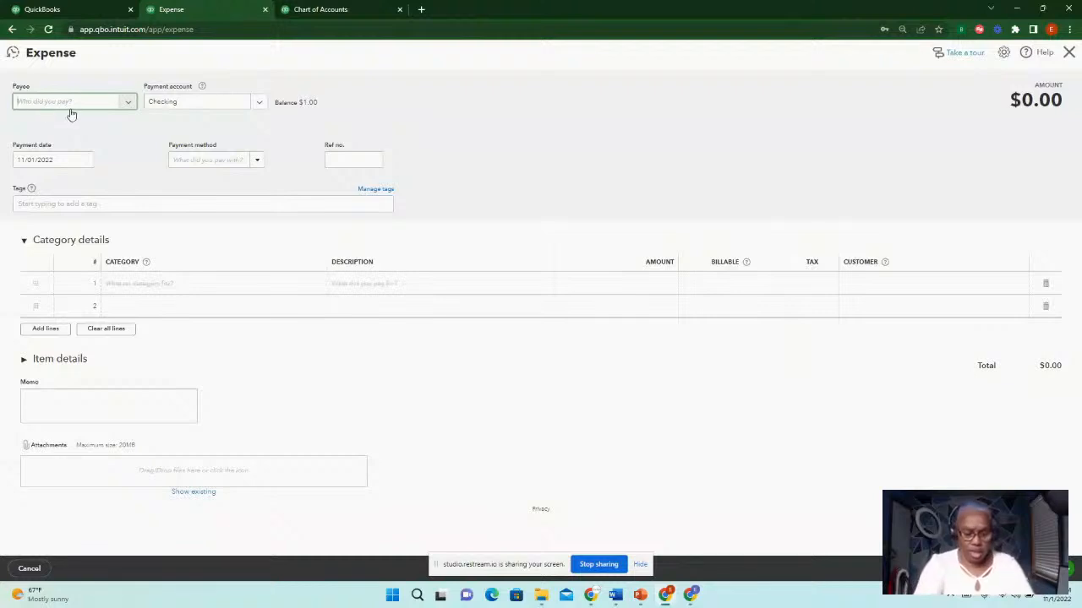
{"action": "left_click", "coordinate": [76, 109]}
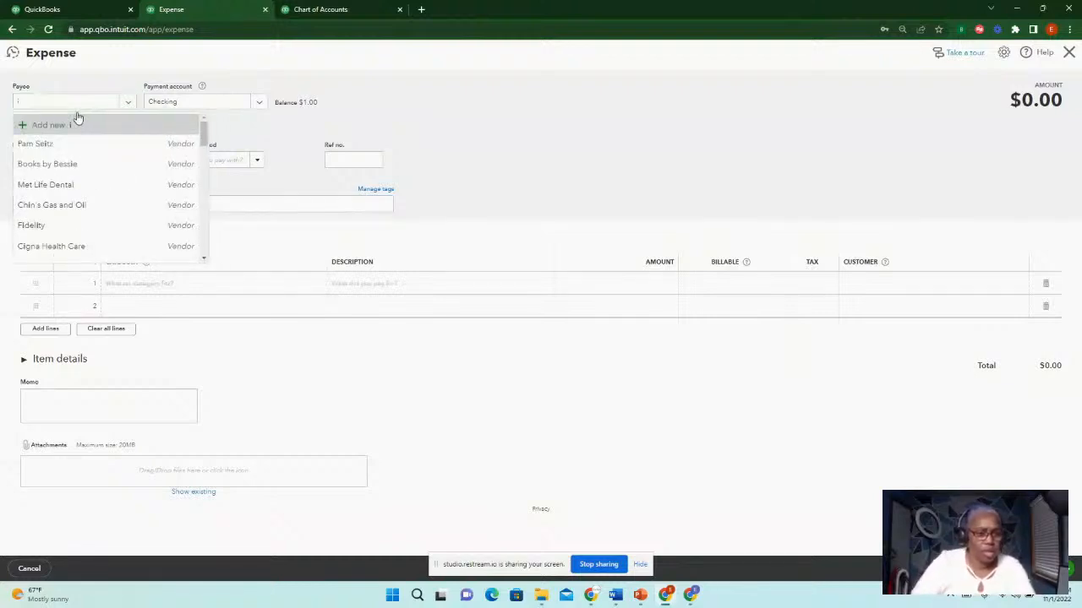
{"action": "left_click", "coordinate": [88, 205]}
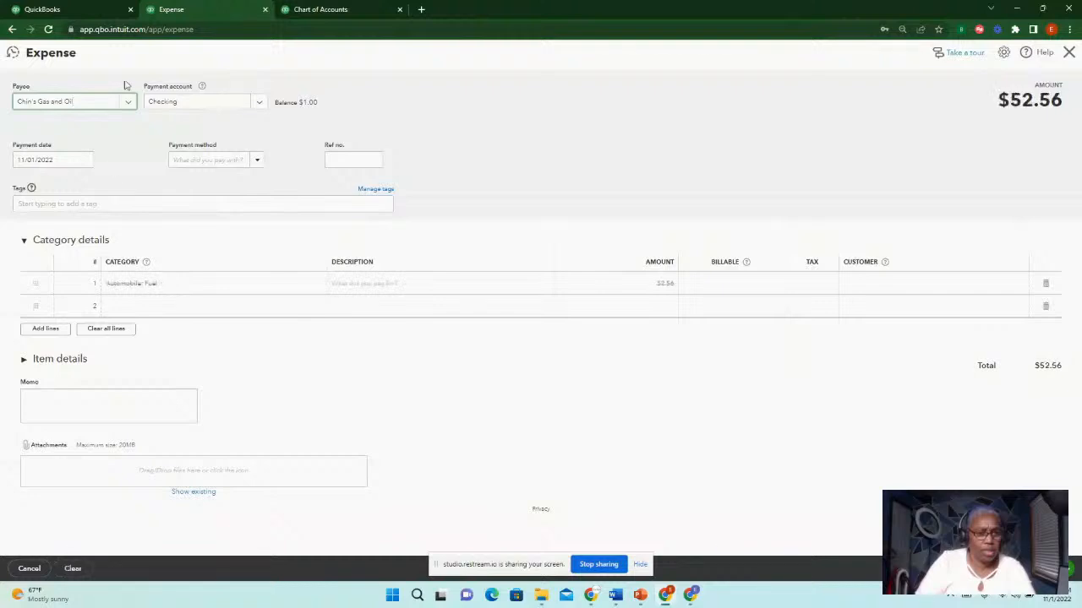
{"action": "left_click", "coordinate": [74, 205]}
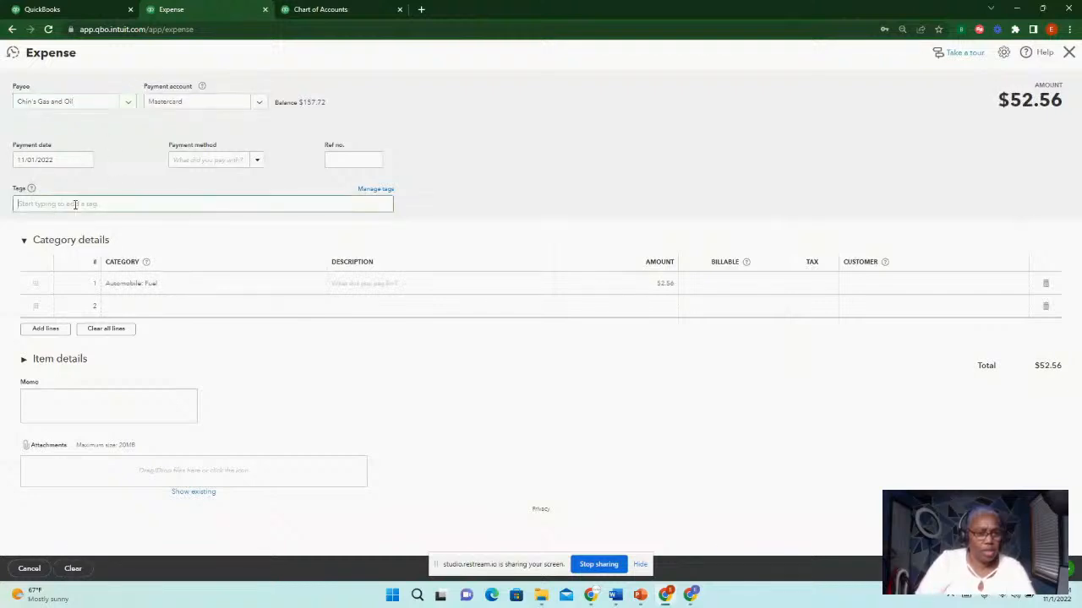
{"action": "left_click", "coordinate": [72, 242]}
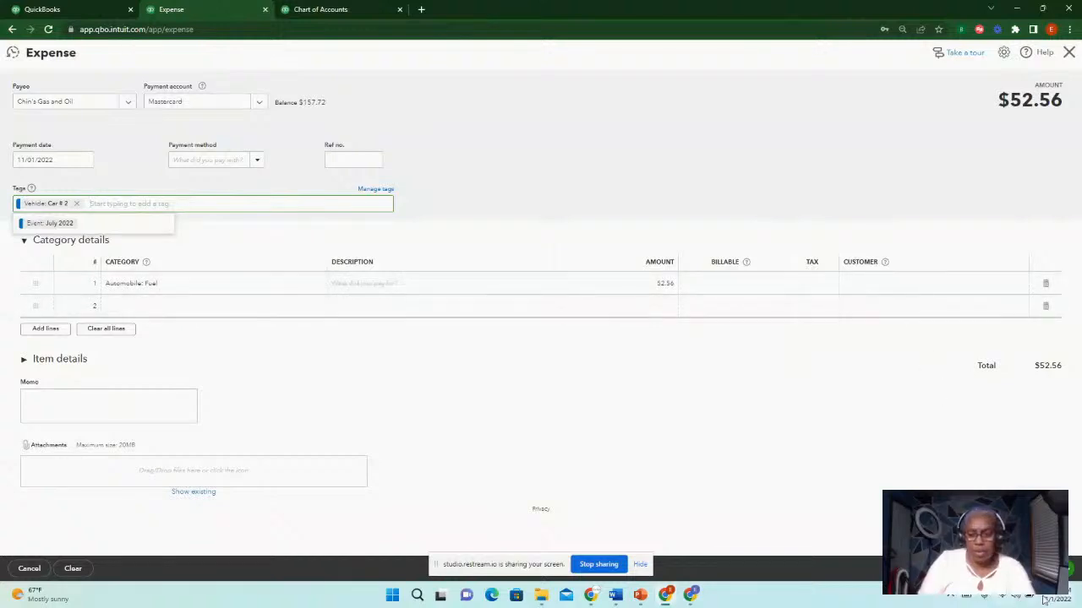
{"action": "left_click", "coordinate": [1029, 570]}
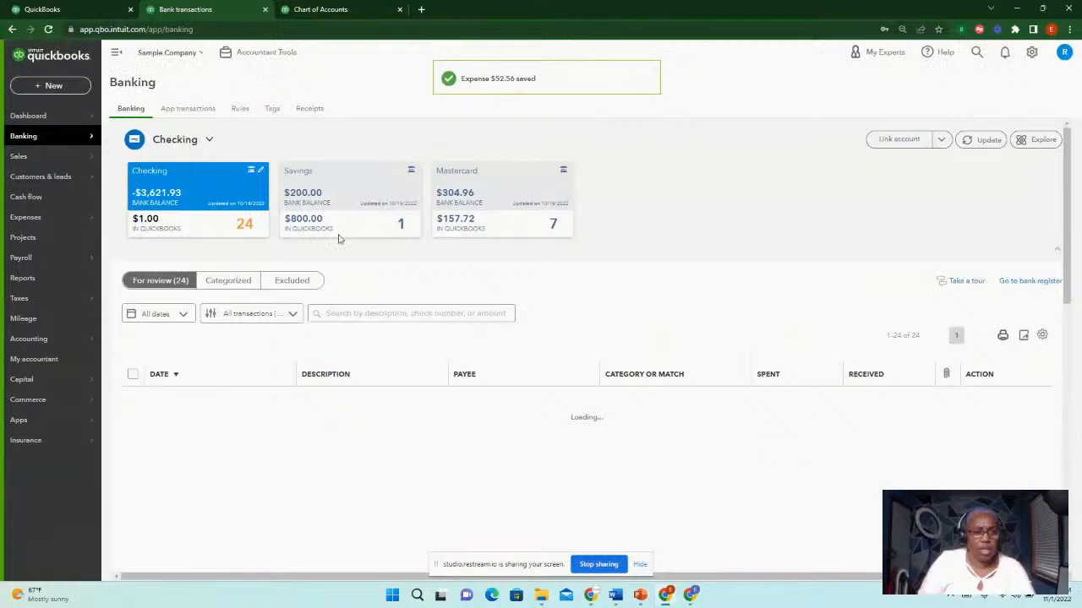
Create a second Chin's Gas and Oil expense, replace its prefilled tag with Vehicle: Car #1, and save it.
{"action": "left_click", "coordinate": [51, 85]}
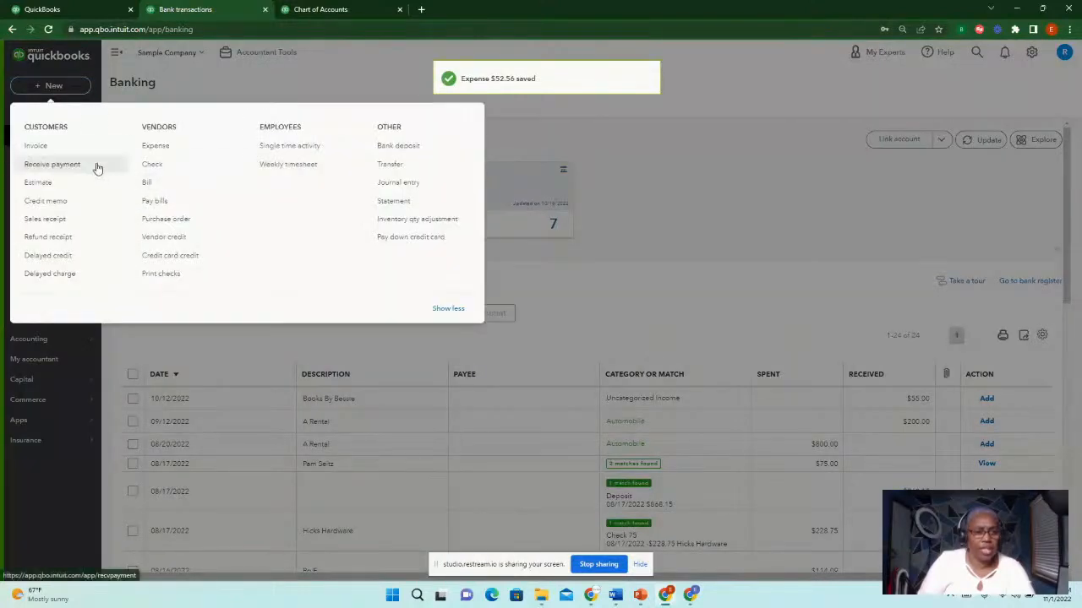
{"action": "left_click", "coordinate": [168, 150]}
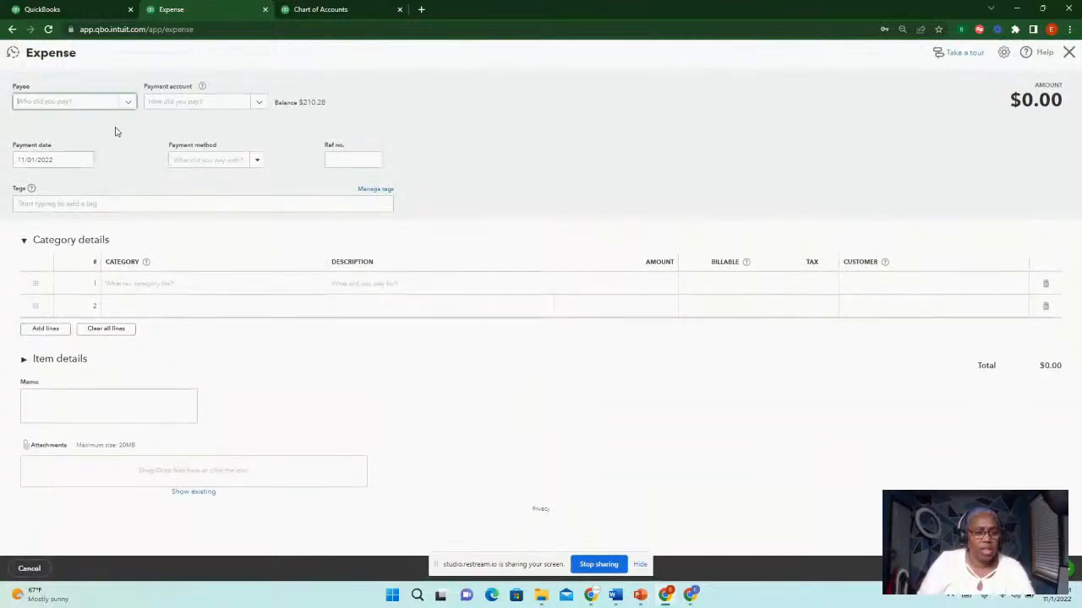
{"action": "left_click", "coordinate": [101, 103]}
{"action": "type", "text": "c"}
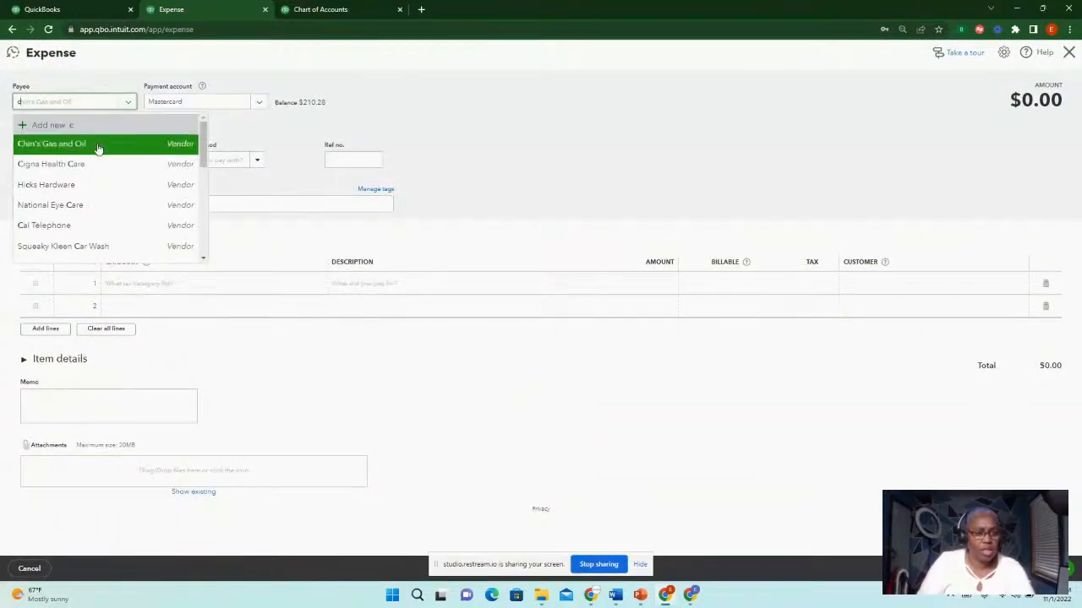
{"action": "left_click", "coordinate": [97, 144]}
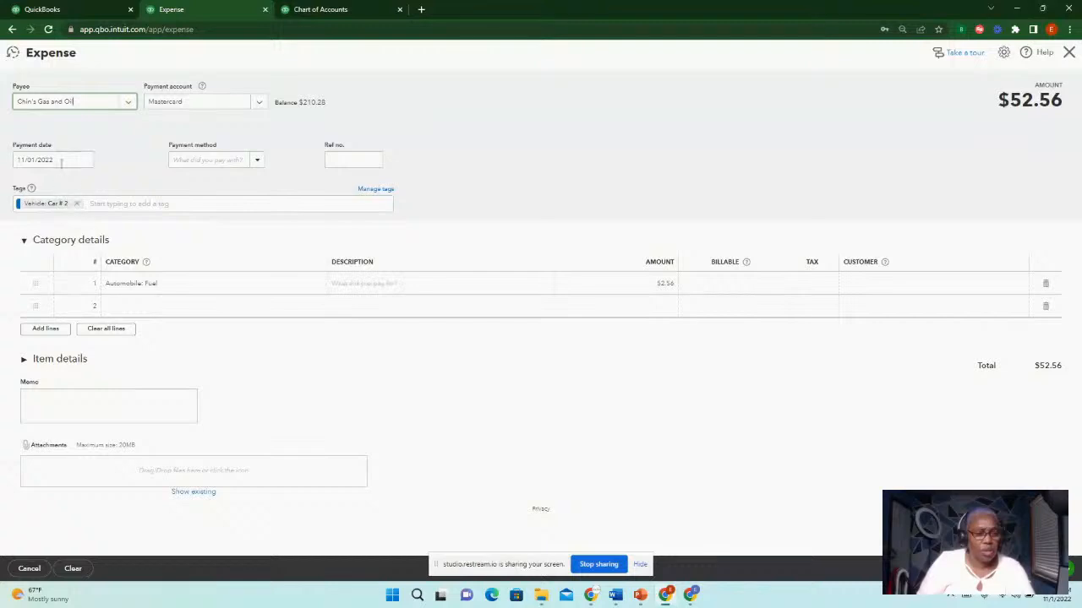
{"action": "left_click", "coordinate": [78, 205]}
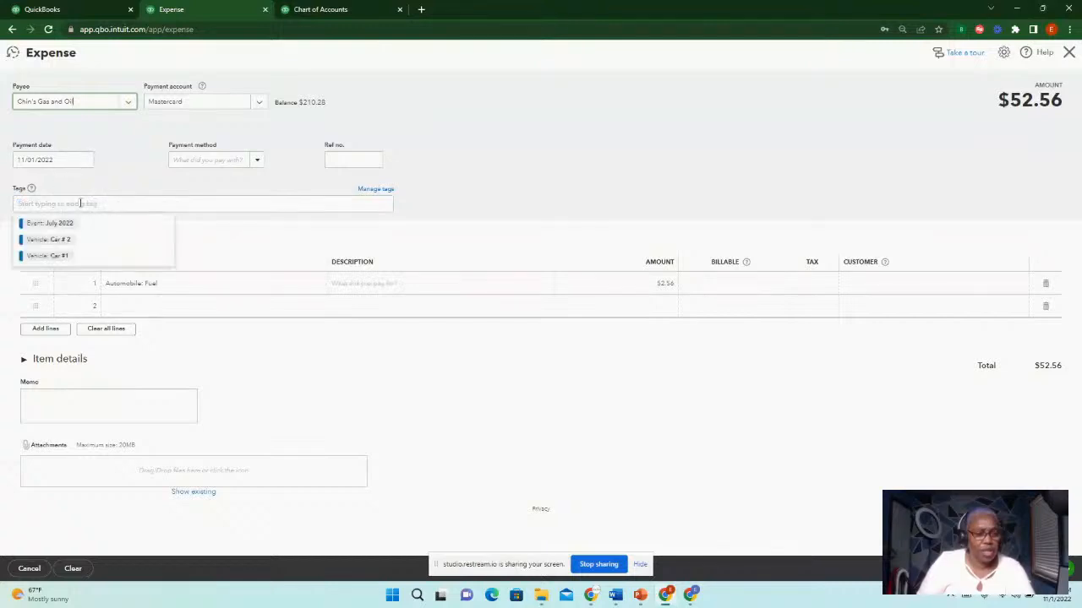
{"action": "left_click", "coordinate": [73, 256]}
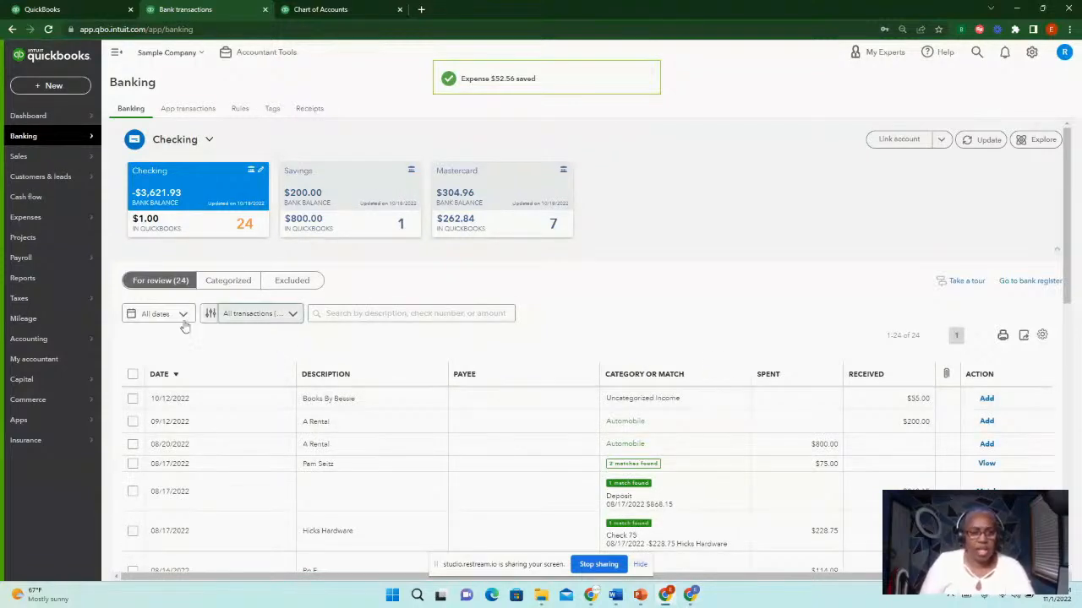
Go back to the Tags page and run the Profit and Loss by Tag Group report for the Vehicle group.
{"action": "scroll", "coordinate": [632, 413], "scroll_direction": "down", "scroll_amount": 1}
{"action": "scroll", "coordinate": [628, 414], "scroll_direction": "down", "scroll_amount": 1}
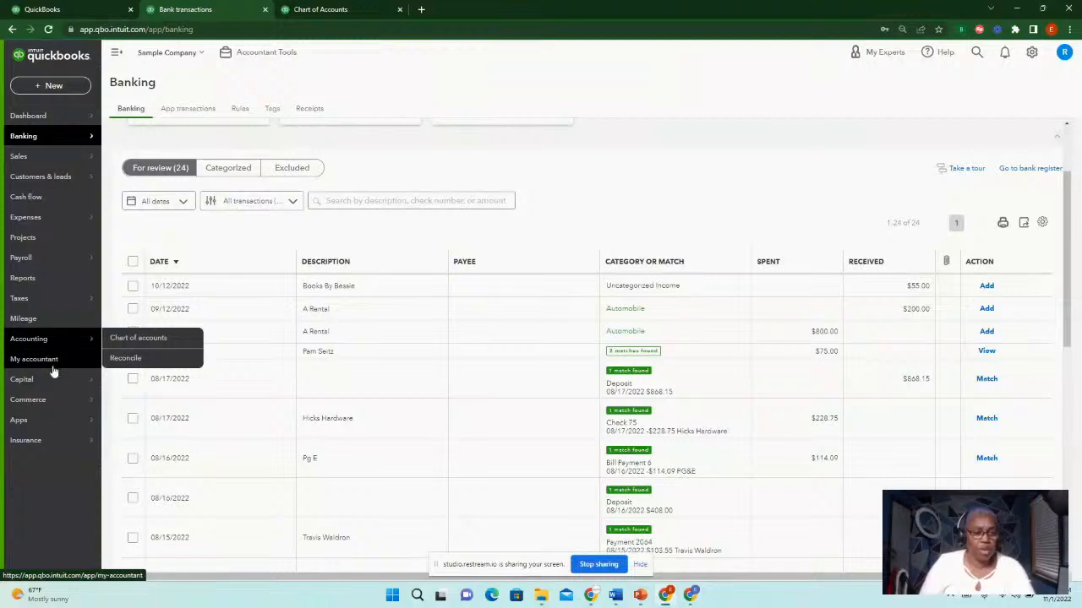
{"action": "left_click", "coordinate": [23, 280]}
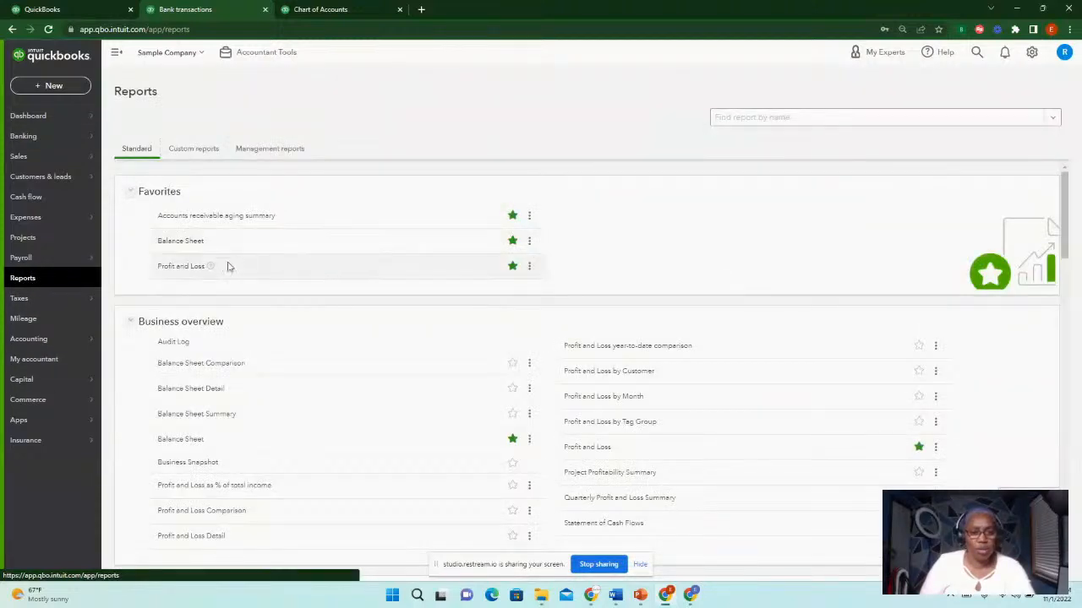
{"action": "left_click", "coordinate": [22, 142]}
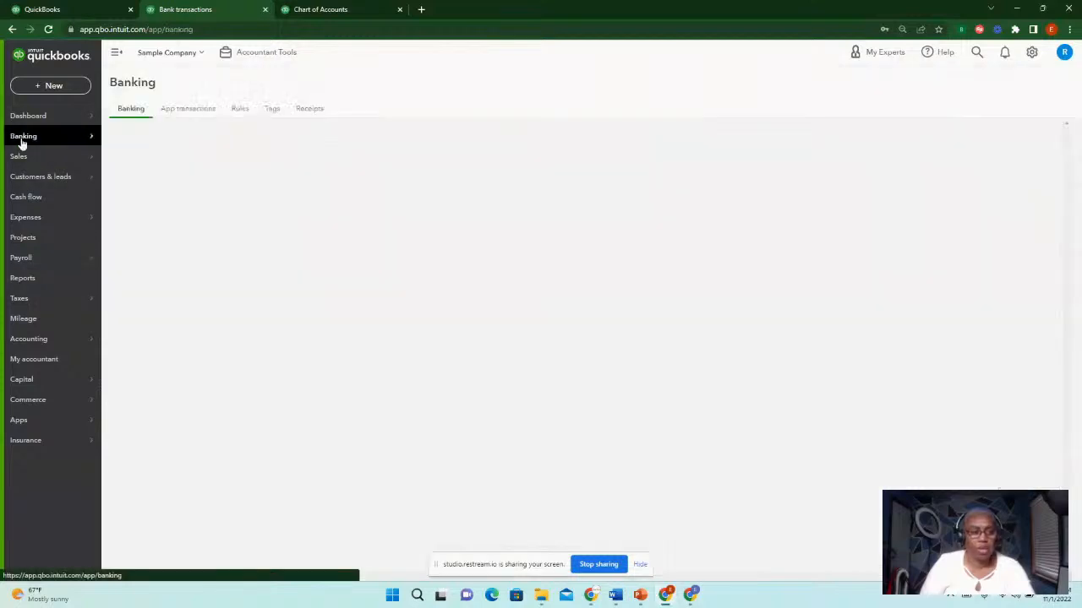
{"action": "left_click", "coordinate": [272, 112]}
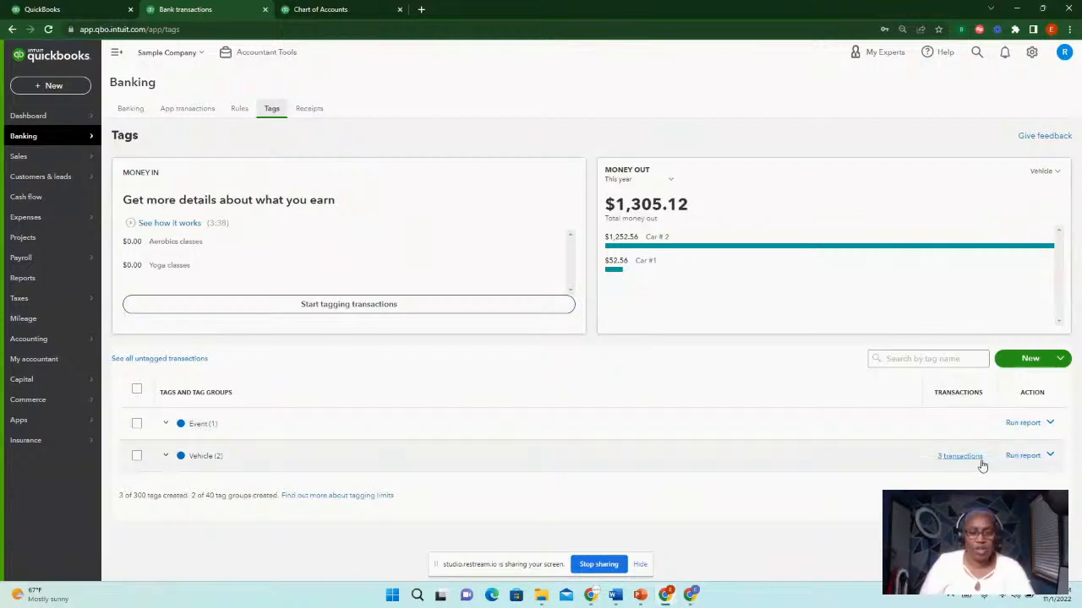
{"action": "left_click", "coordinate": [1022, 456]}
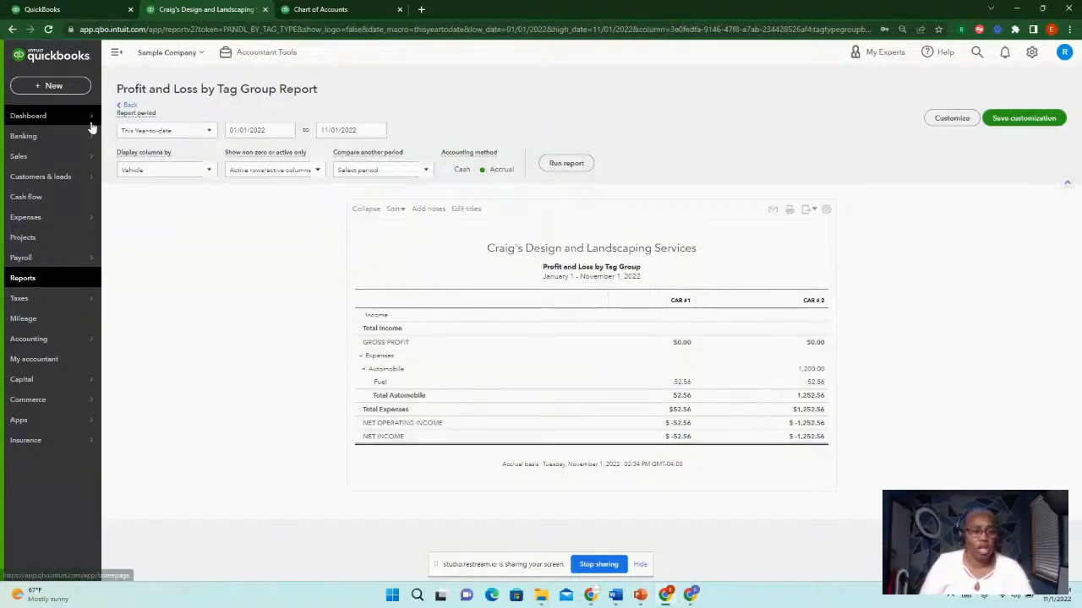
Create a new invoice with Bill's Windsurf Shop as the customer.
{"action": "mouse_move", "coordinate": [94, 116]}
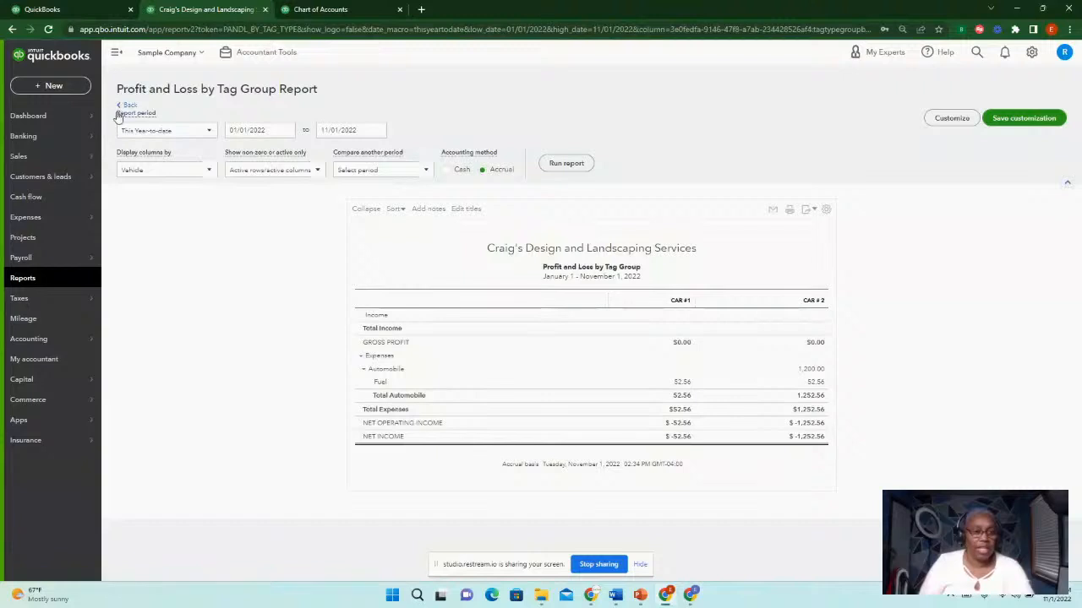
{"action": "left_click", "coordinate": [53, 86]}
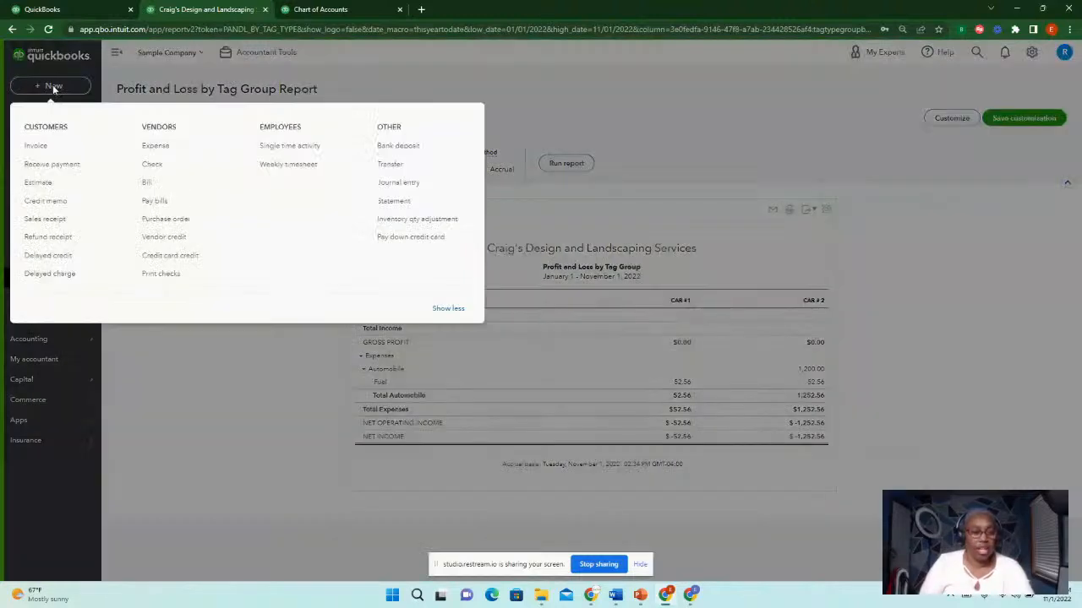
{"action": "left_click", "coordinate": [49, 147]}
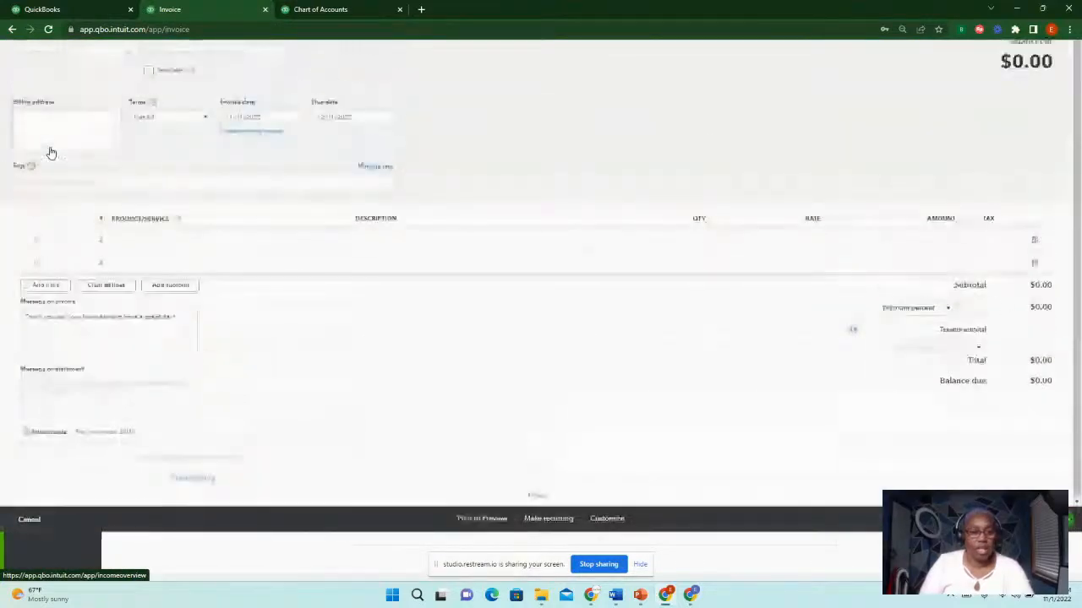
{"action": "left_click", "coordinate": [80, 98]}
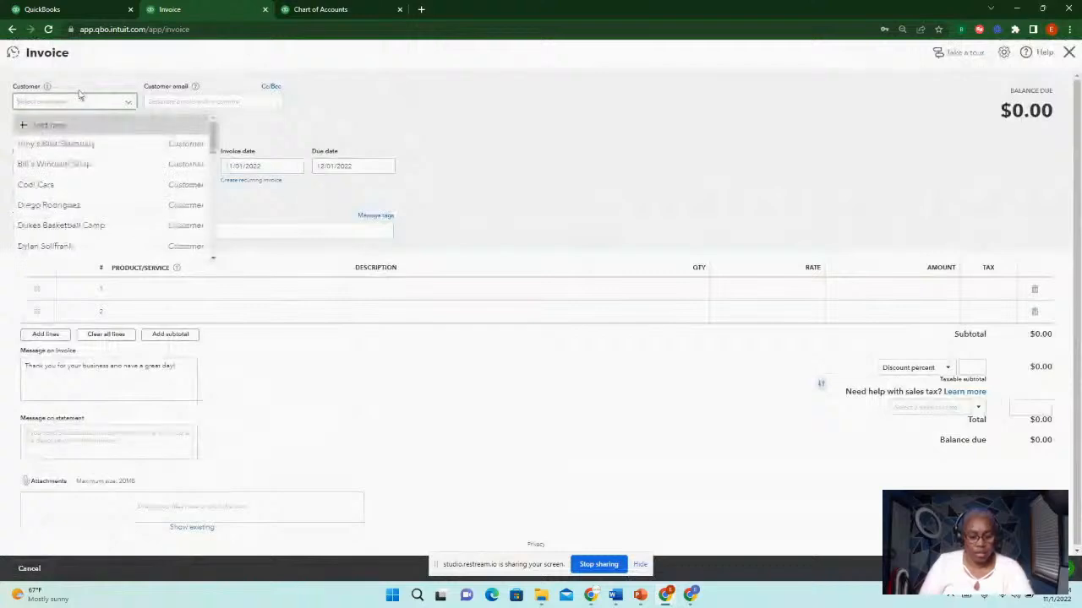
{"action": "type", "text": "b"}
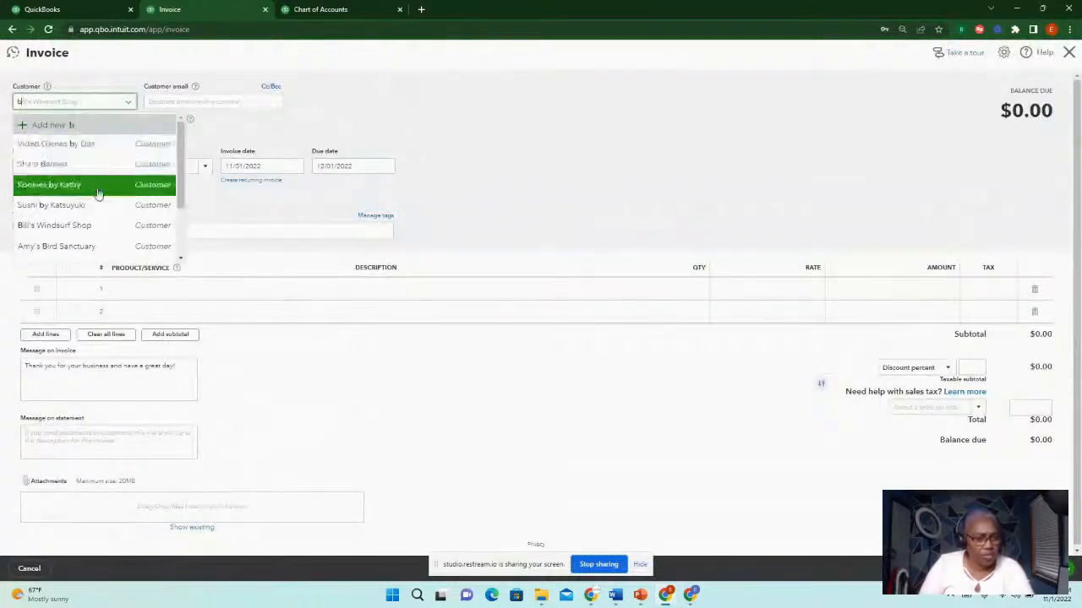
{"action": "left_click", "coordinate": [102, 227]}
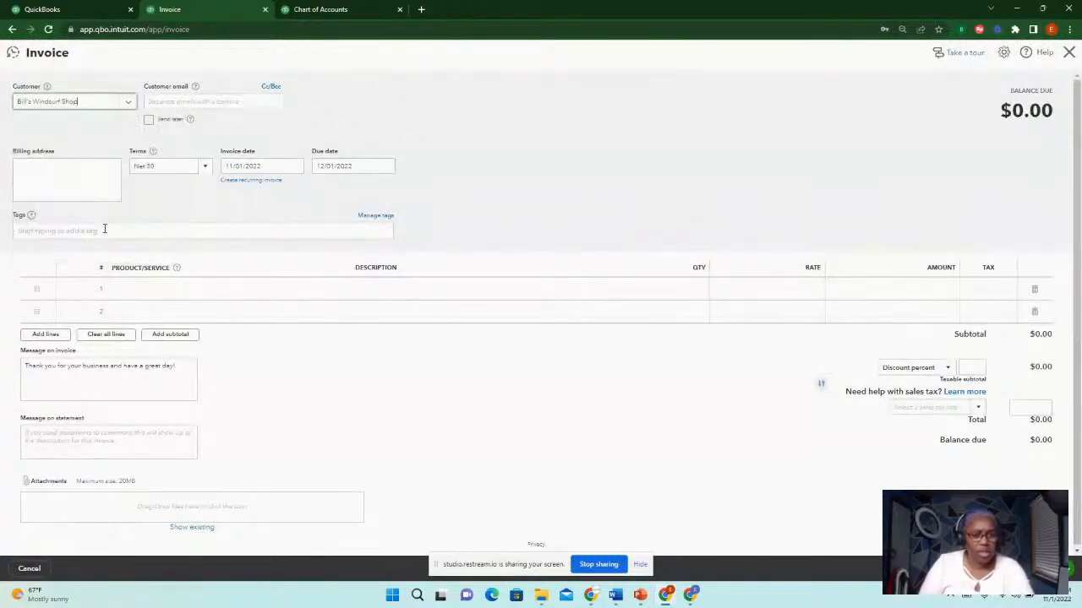
Add Landscaping:Soil to the invoice's first line with a quantity of 2.
{"action": "left_click", "coordinate": [213, 289]}
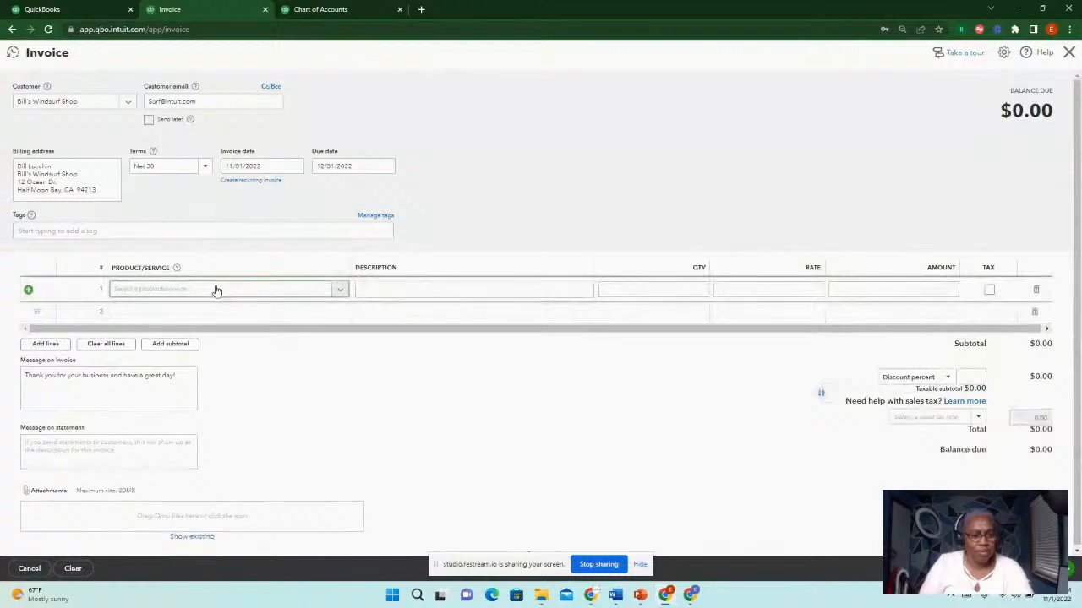
{"action": "type", "text": "c"}
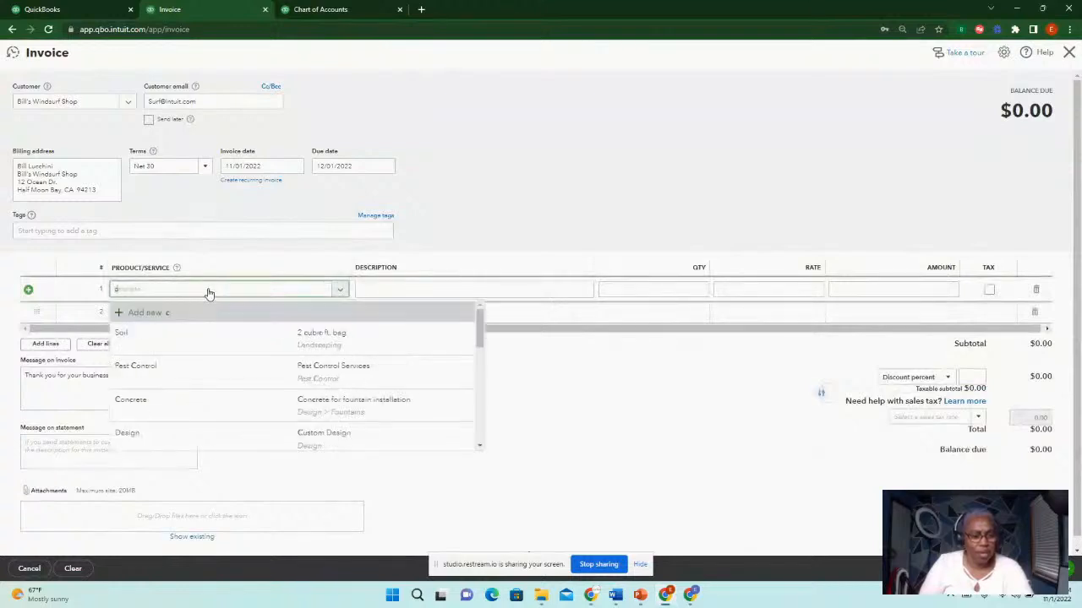
{"action": "left_click", "coordinate": [206, 342]}
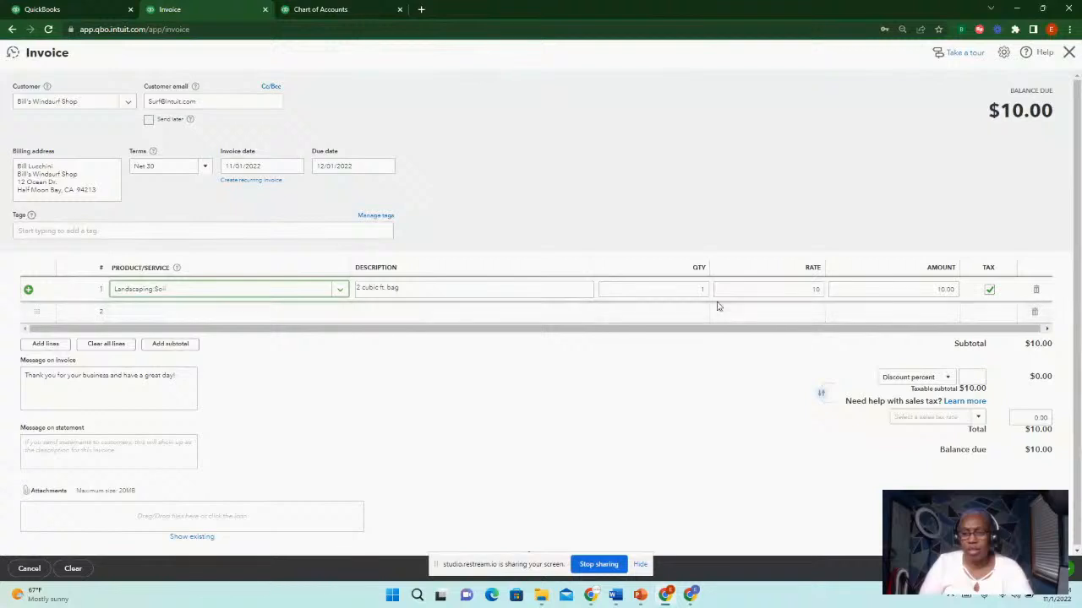
{"action": "left_click", "coordinate": [694, 290]}
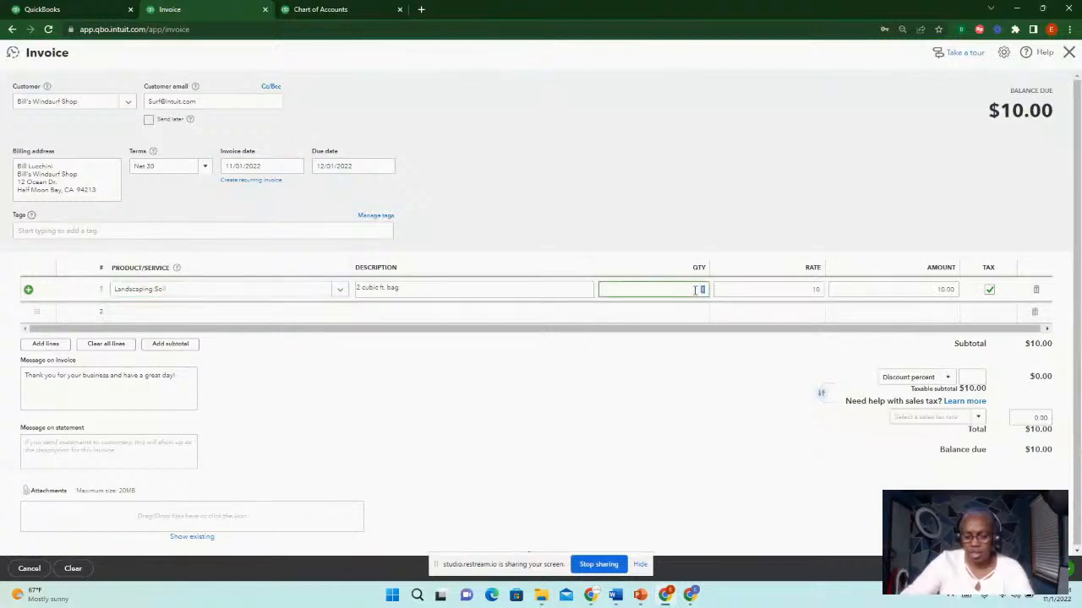
{"action": "type", "text": "3"}
{"action": "left_click", "coordinate": [782, 216]}
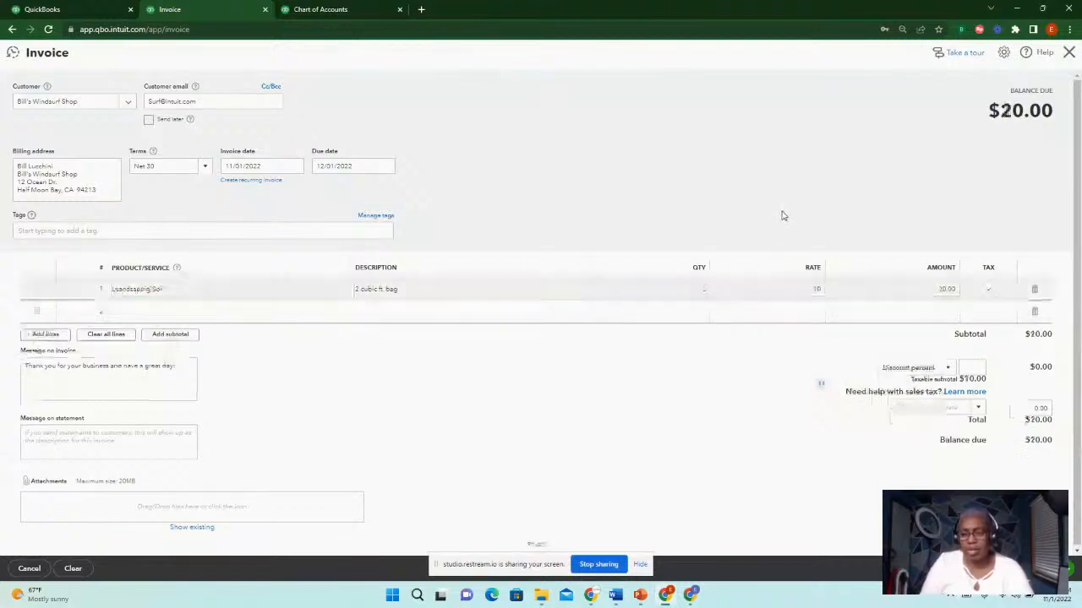
Tag the invoice Vehicle: Car #1, then save it and email it to the customer.
{"action": "left_click", "coordinate": [169, 227]}
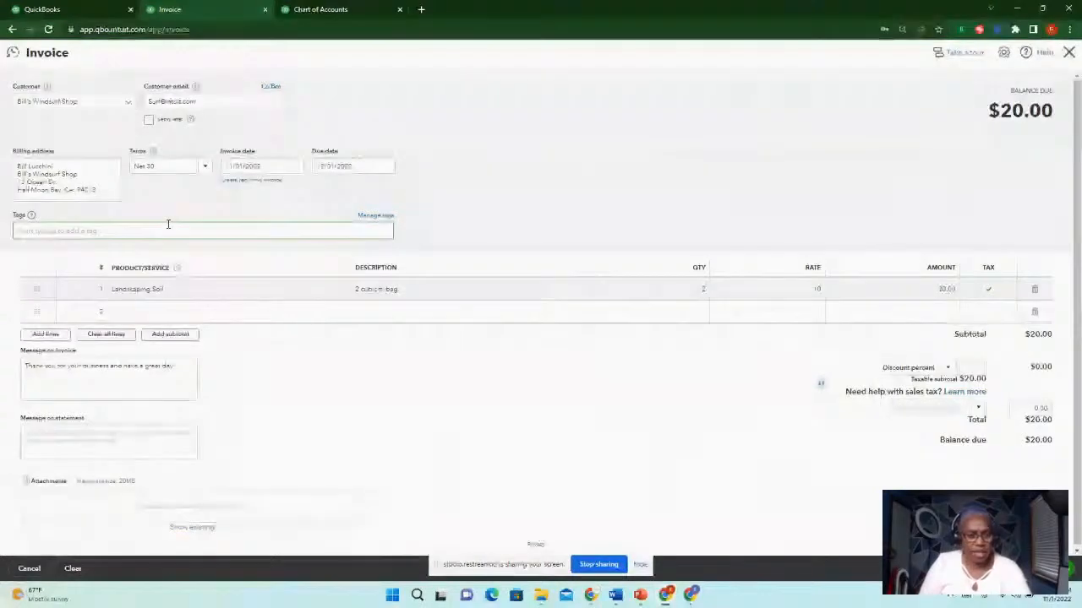
{"action": "type", "text": "c"}
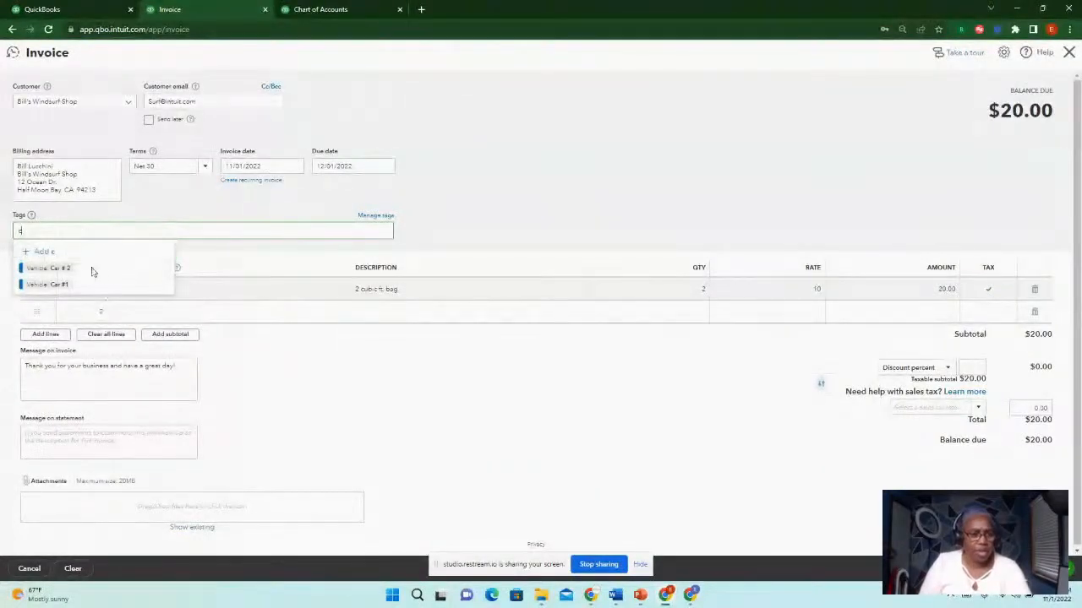
{"action": "left_click", "coordinate": [65, 283]}
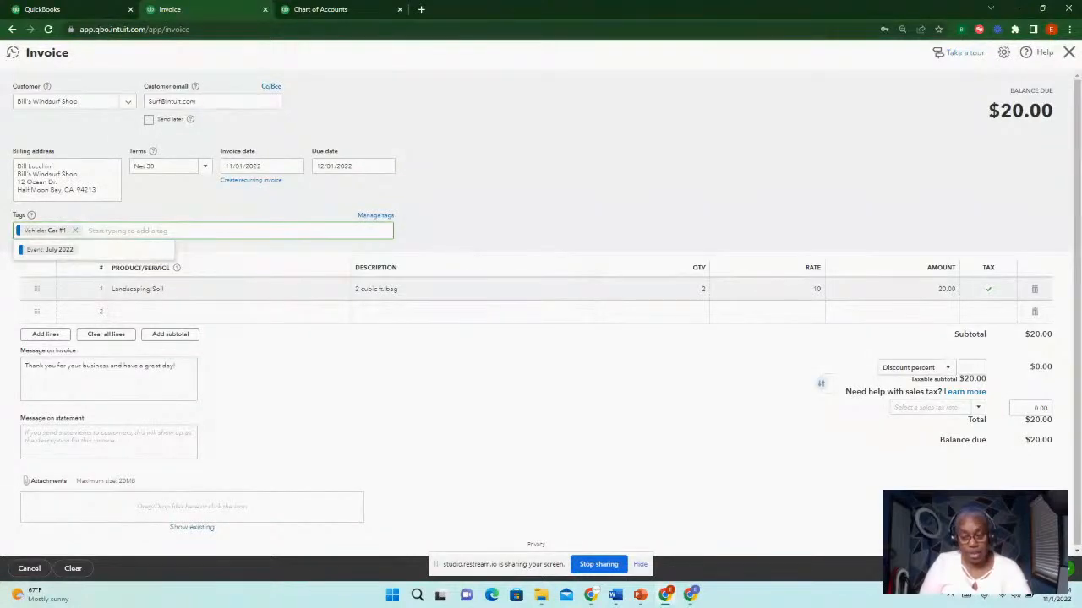
{"action": "left_click", "coordinate": [1027, 568]}
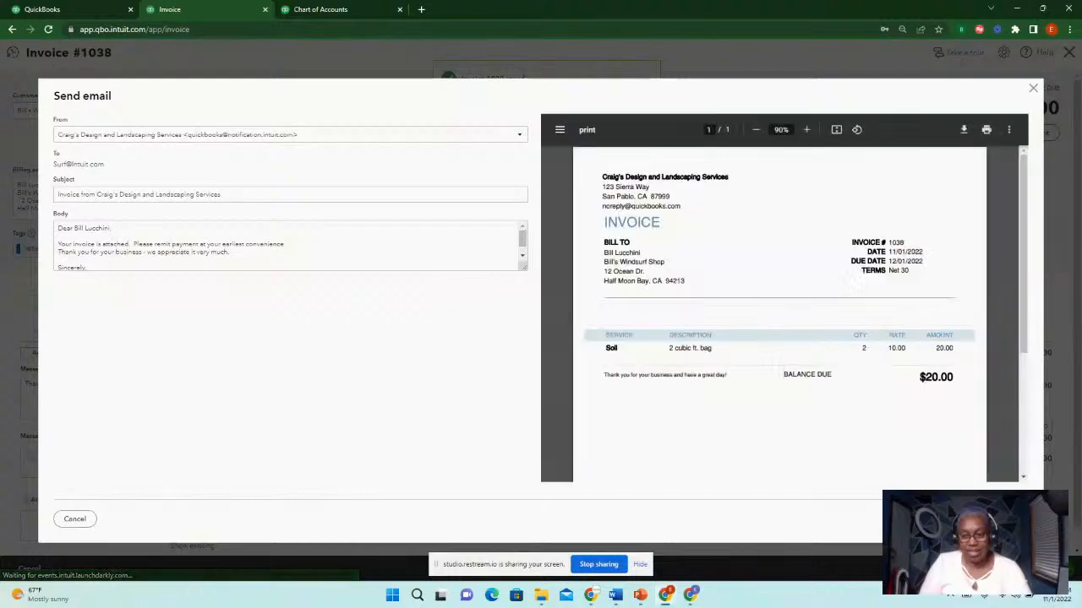
{"action": "left_click", "coordinate": [984, 519]}
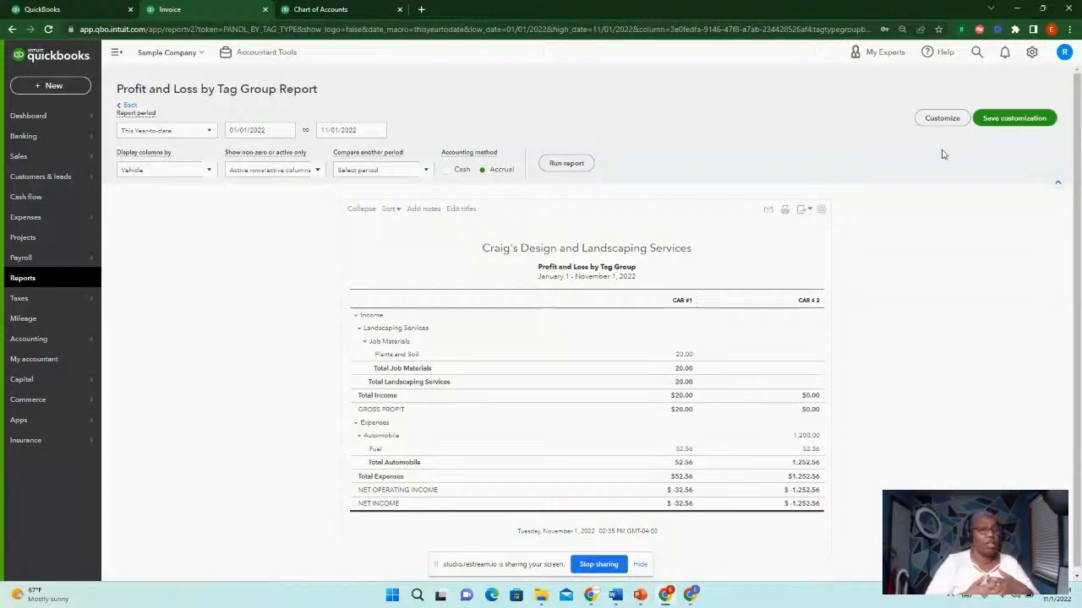
Switch to the already open Chart of Accounts page.
{"action": "left_click", "coordinate": [318, 10]}
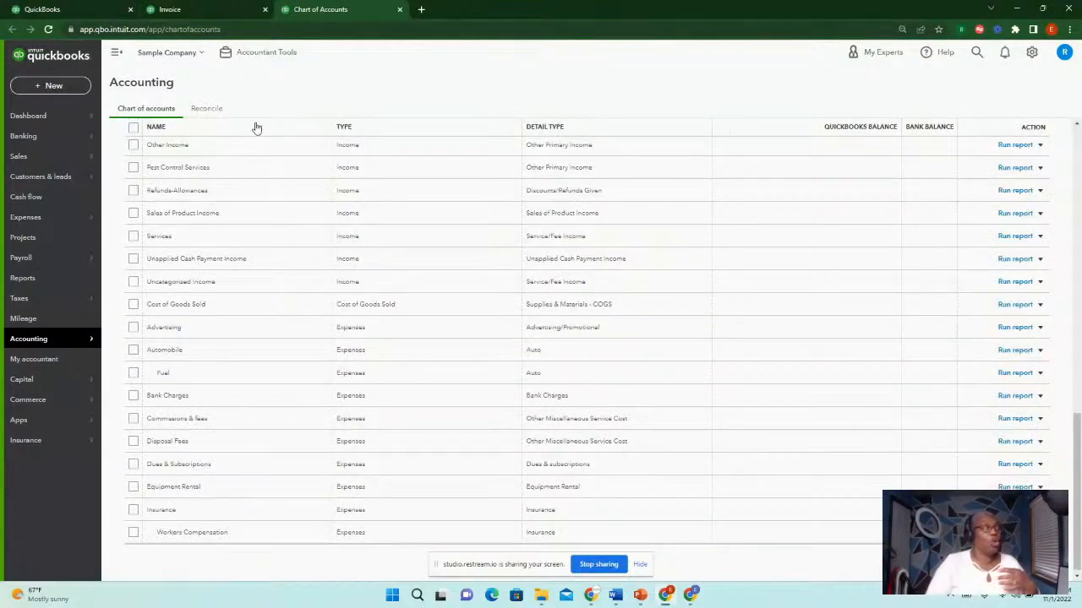